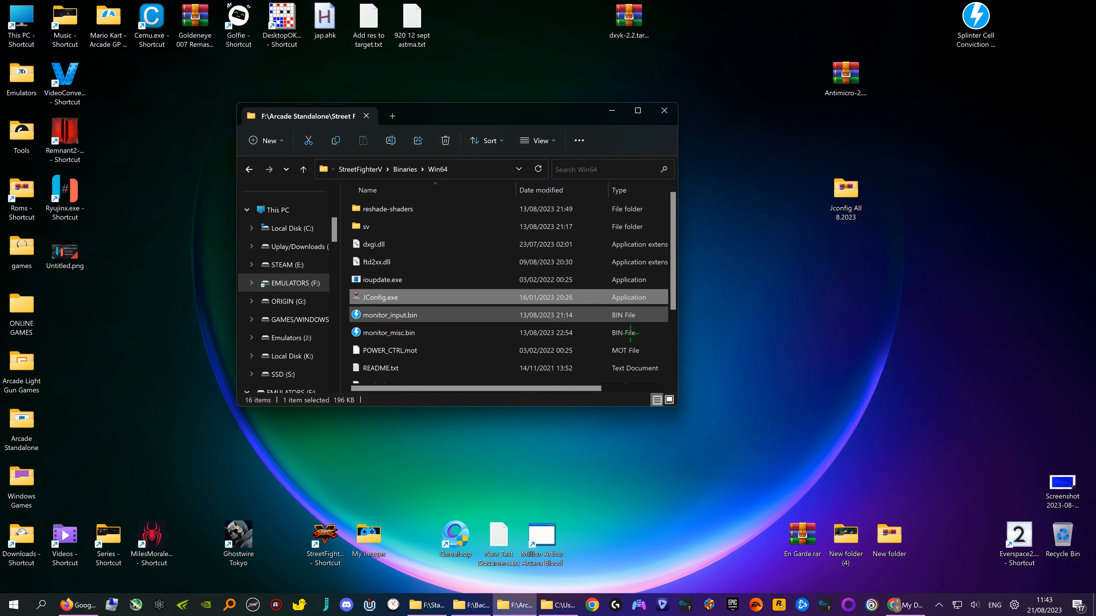
Permanently delete monitor_input.bin and monitor_misc.bin from the game's Win64 folder, and select JConfig.exe.
left_click(409, 315)
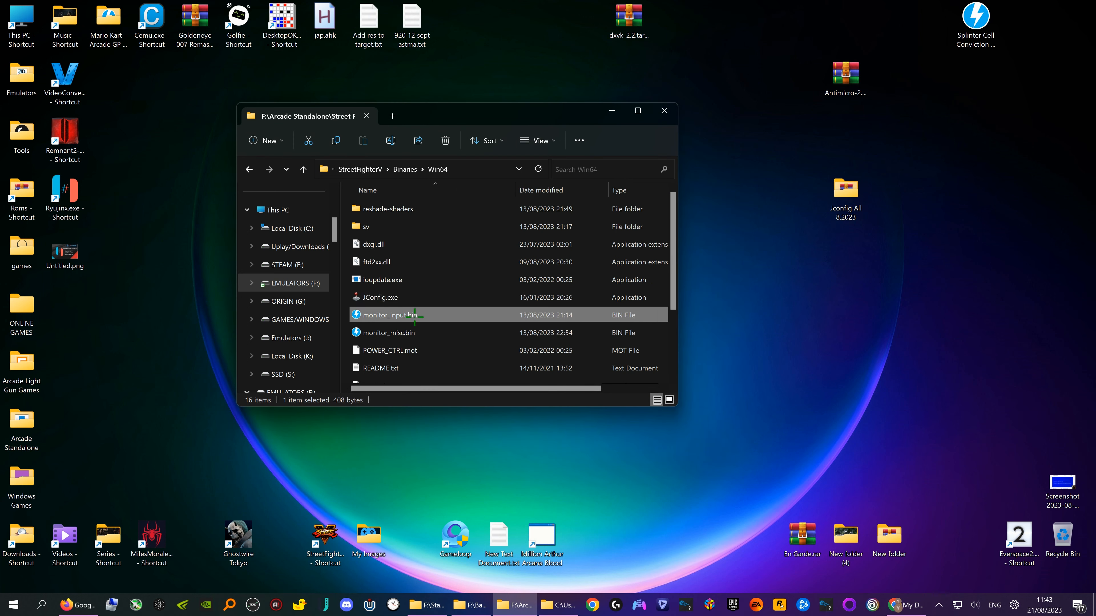
left_click(413, 333, "ctrl")
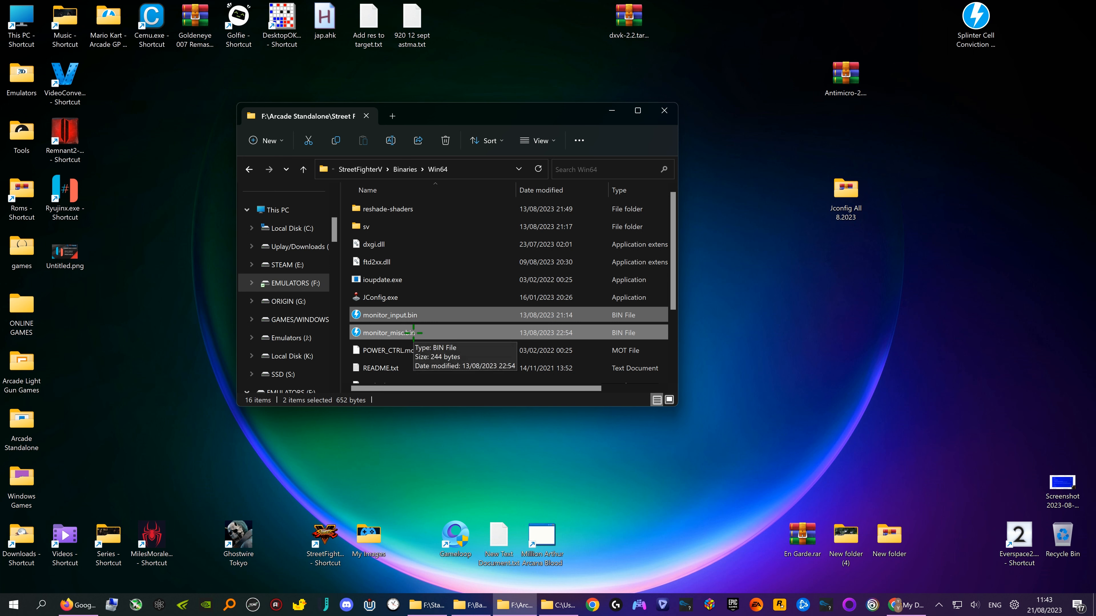
key("shift+Delete")
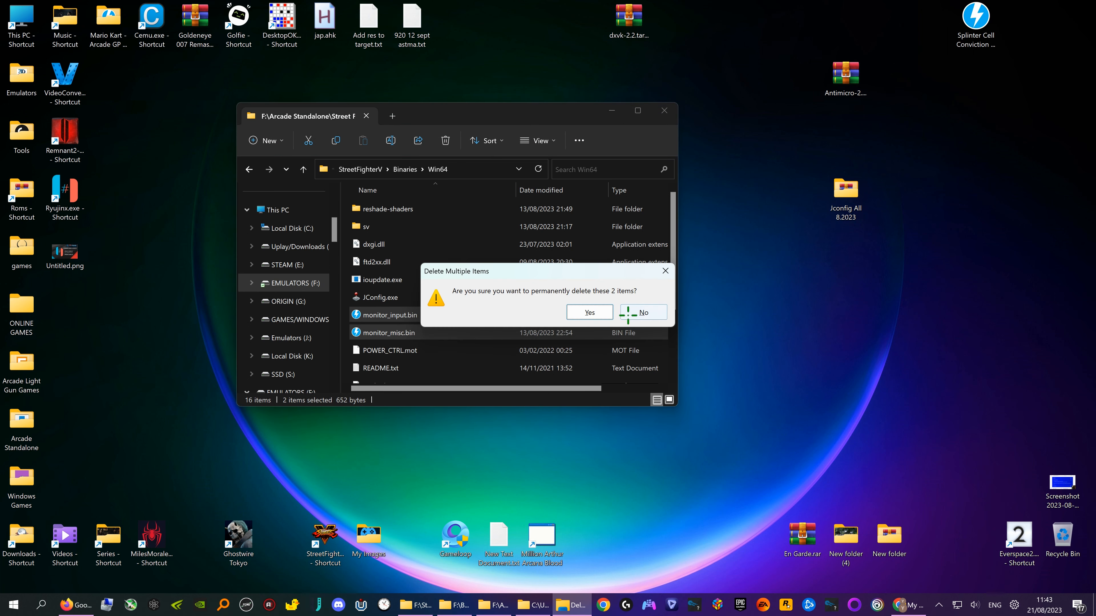
left_click(589, 314)
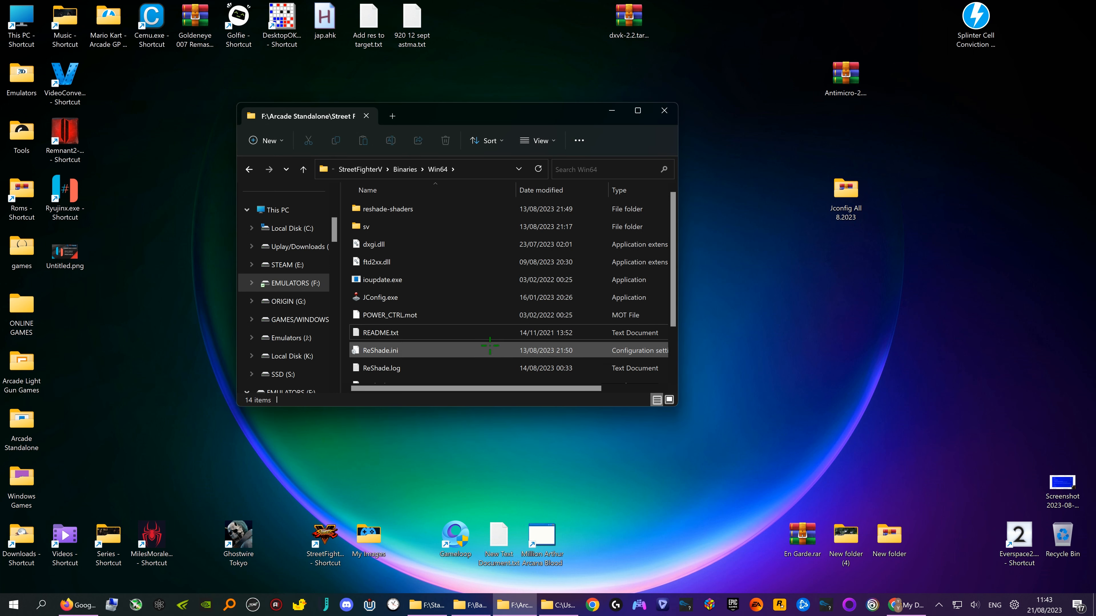
left_click(500, 297)
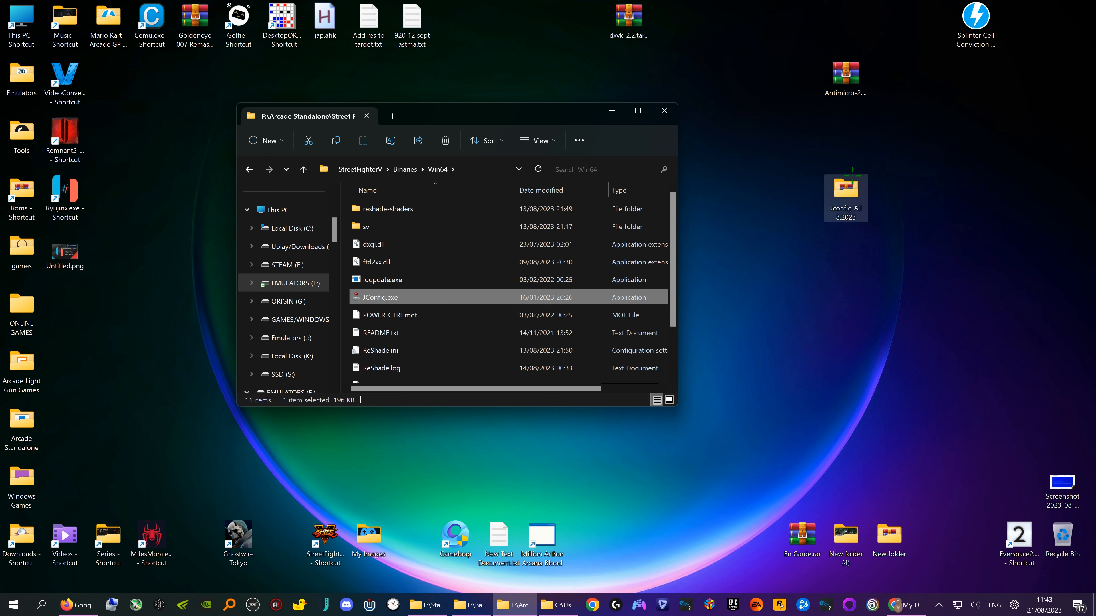
Open the Jconfig All 8.2023 desktop folder beside the game folder and look over its contents.
left_click(845, 196)
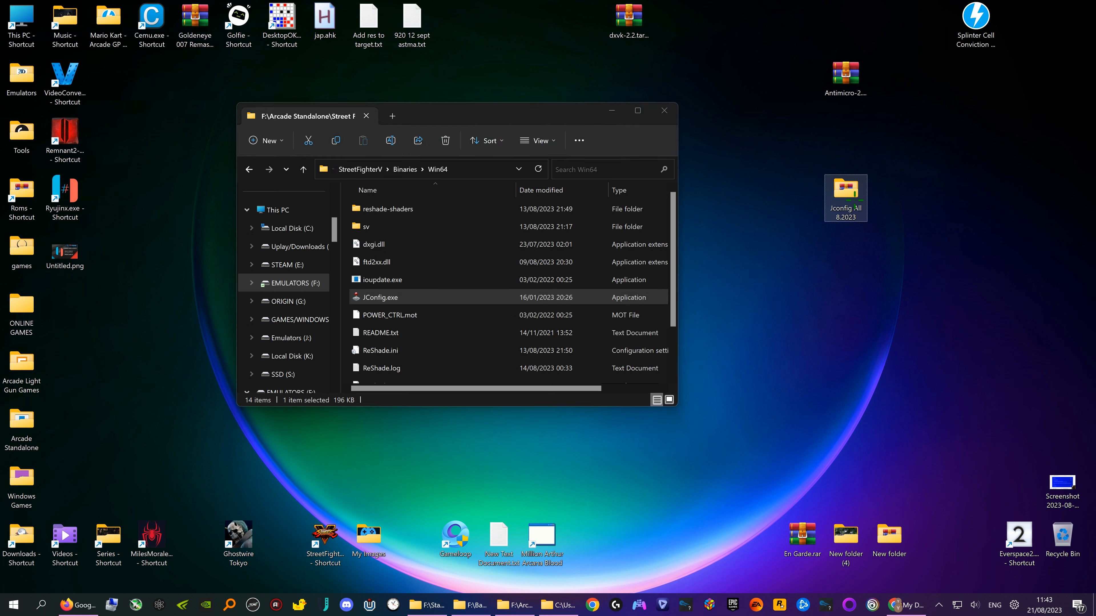
double_click(845, 199)
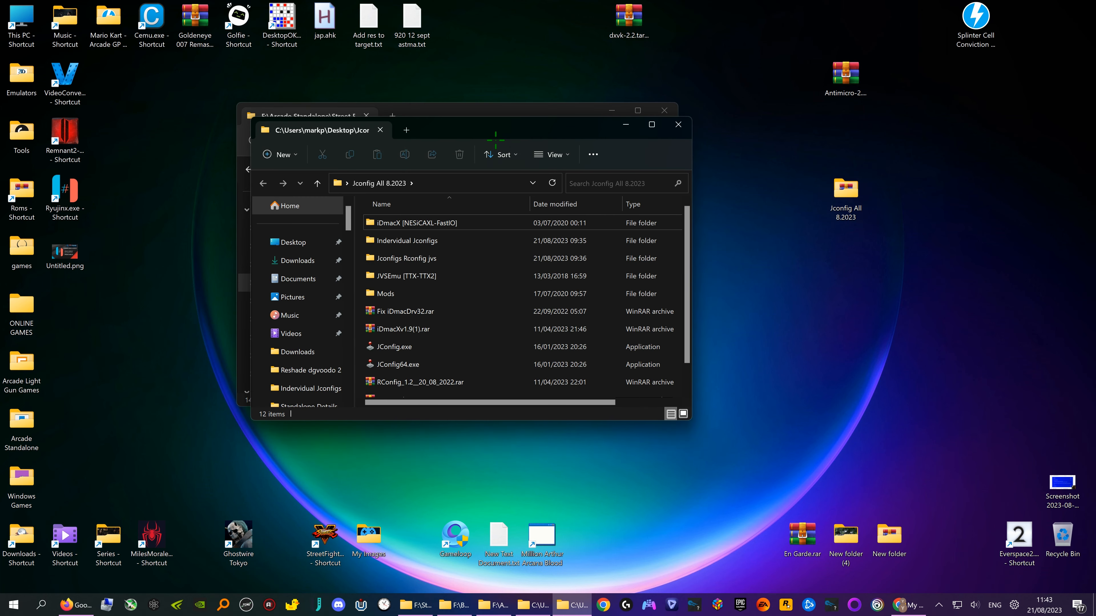
left_click_drag(483, 122, 714, 147)
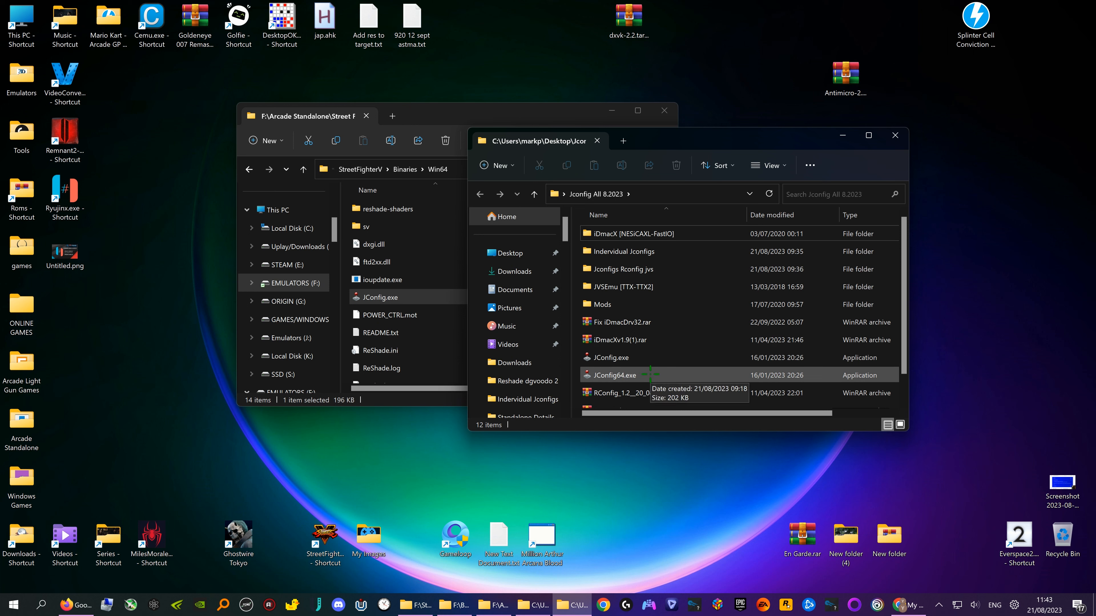
scroll(650, 371, "down", 1)
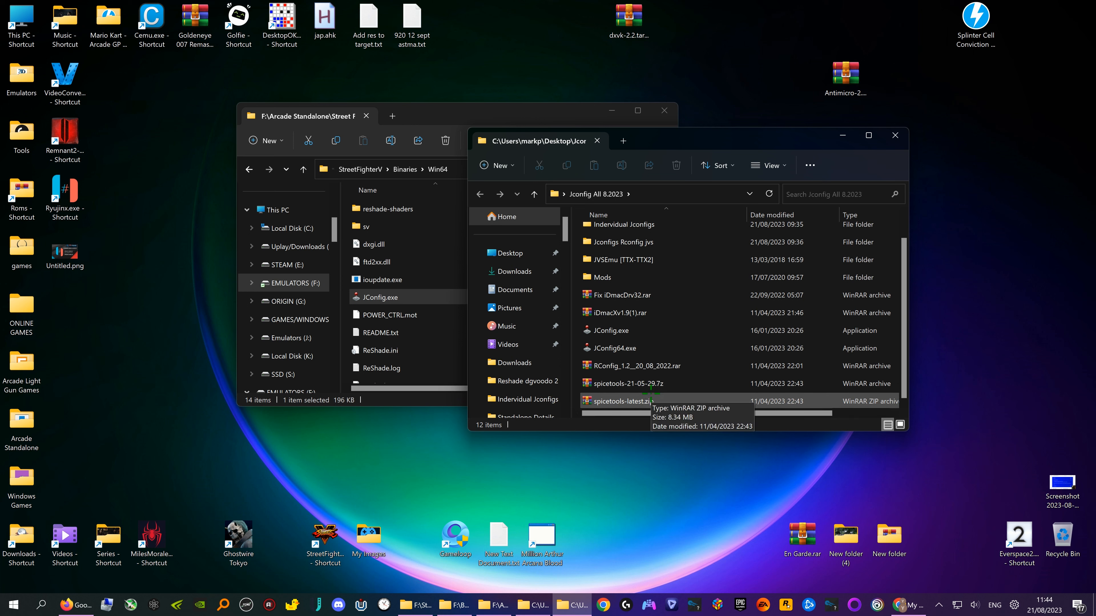
scroll(651, 391, "up", 1)
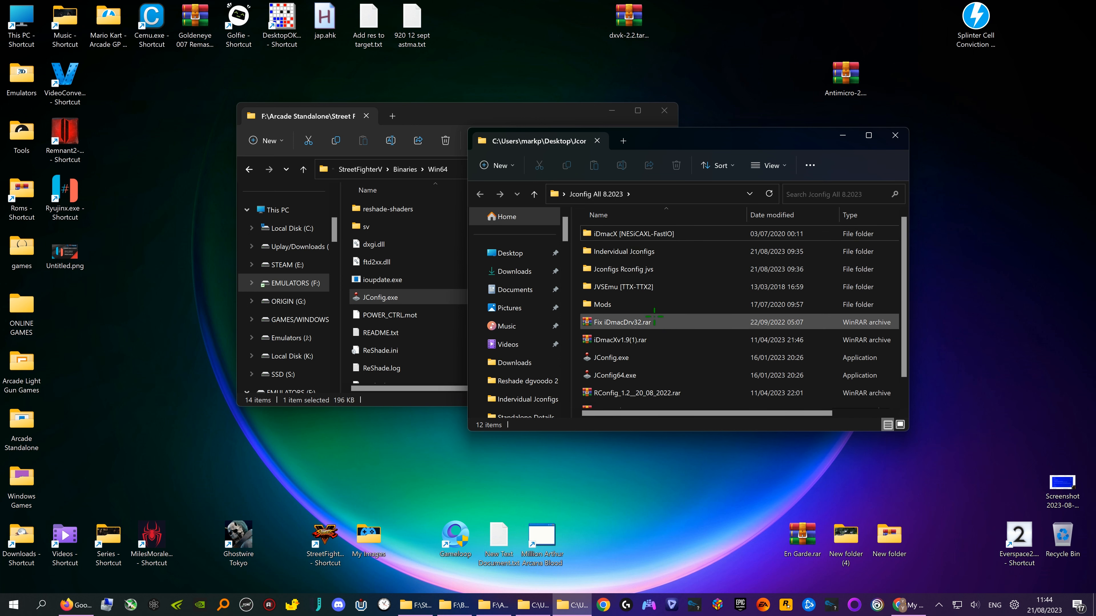
Inspect the x64 folder inside iDmacX [NESiCAXL-FastIO] and return to Jconfig All 8.2023.
double_click(640, 233)
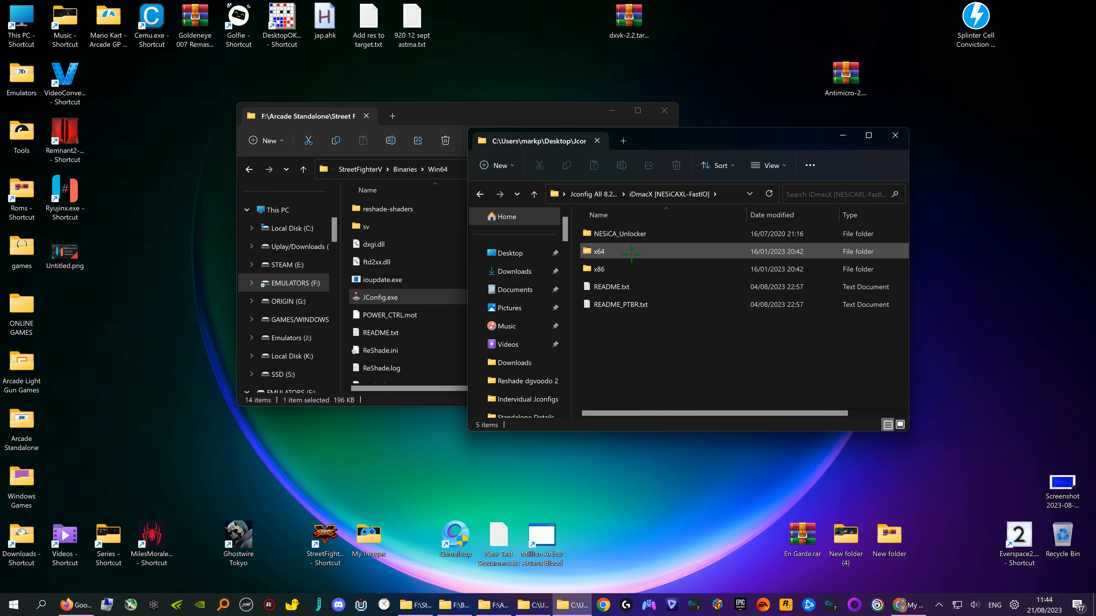
double_click(630, 252)
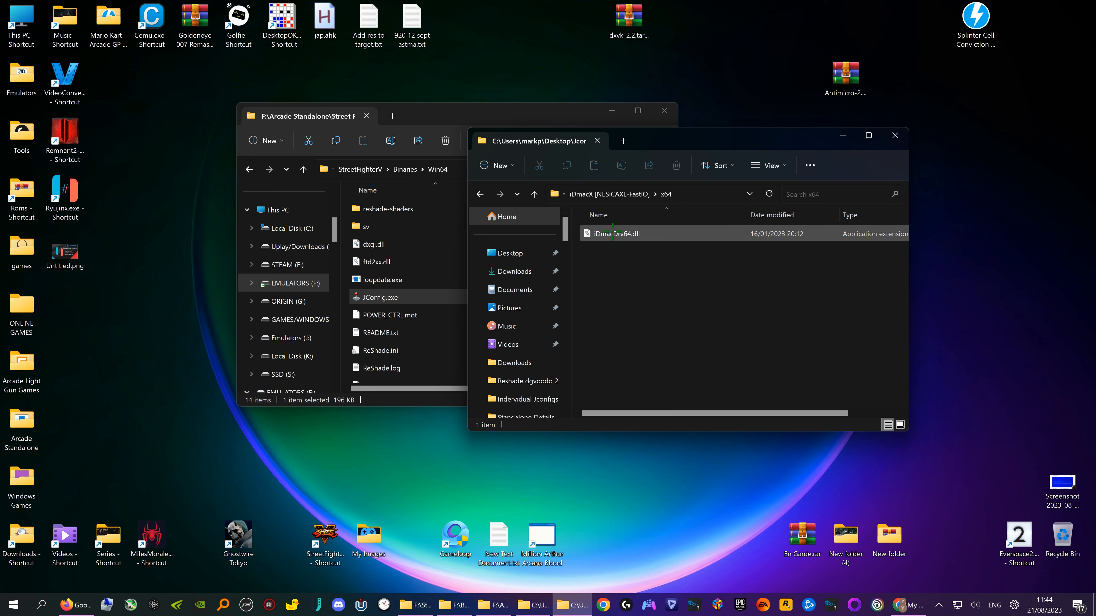
left_click(480, 194)
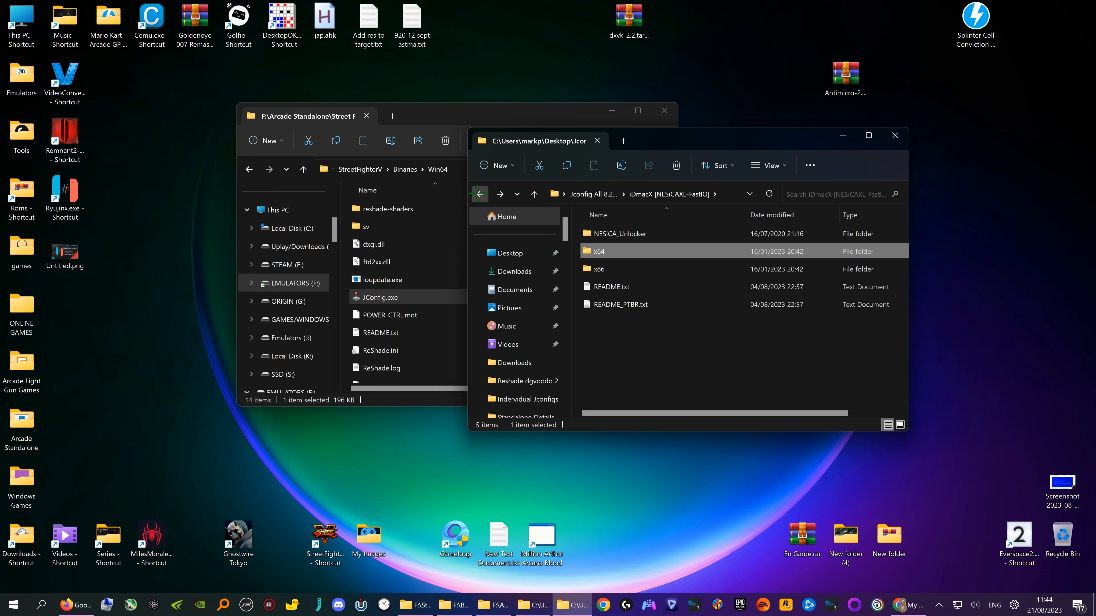
left_click(479, 194)
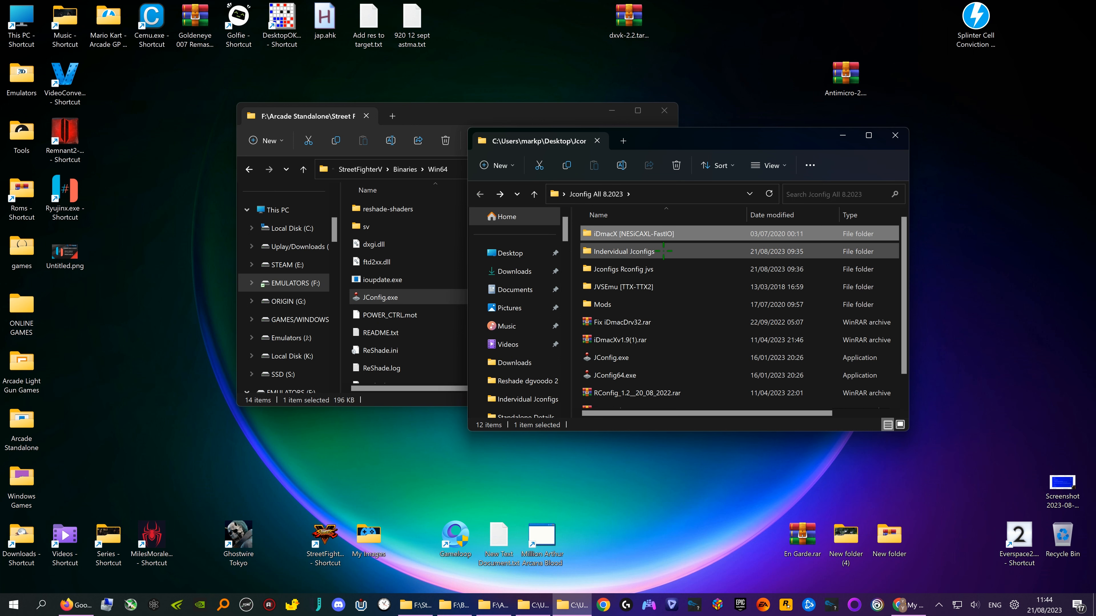
Browse the Indervidual Jconfigs folder and examine the contents of the FightingExLayer_2020_07_10_1.1.7z and FNFSuperCars.rar archives.
double_click(663, 251)
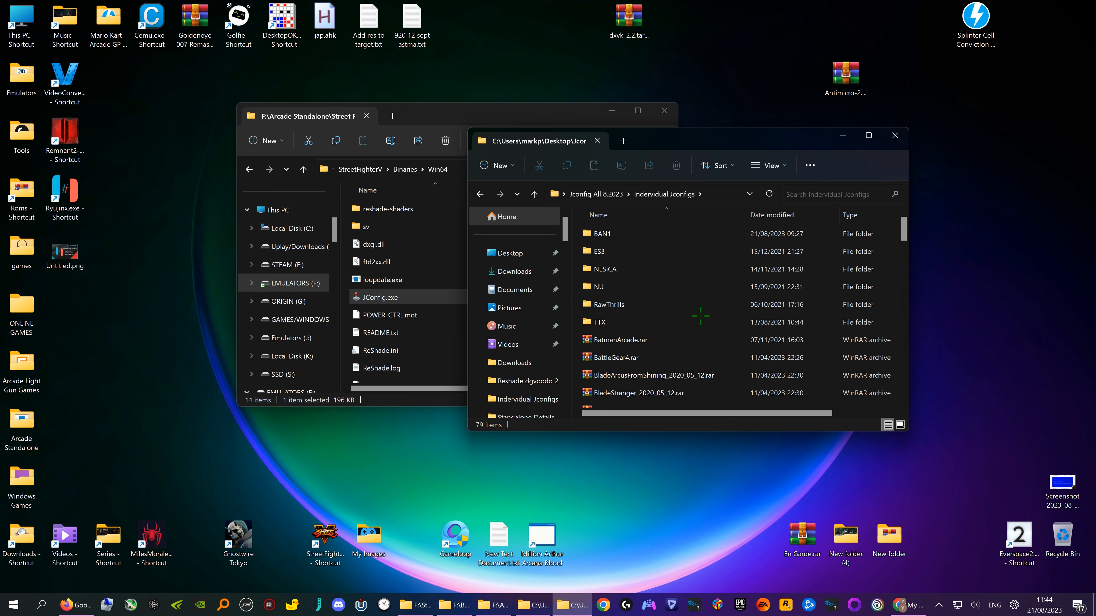
scroll(700, 316, "down", 4)
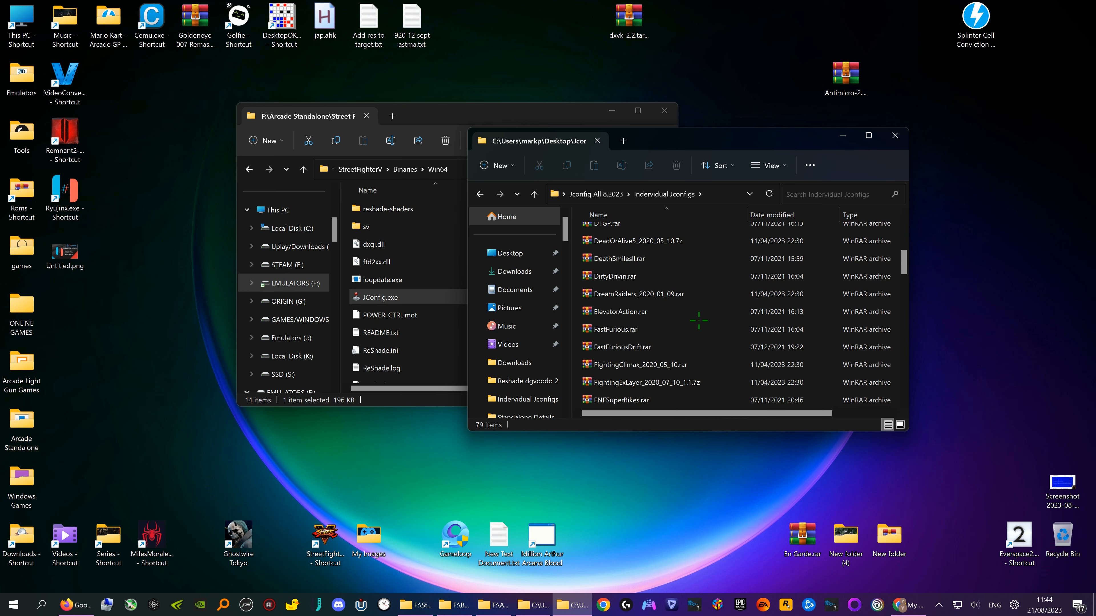
scroll(699, 321, "down", 1)
scroll(699, 320, "down", 2)
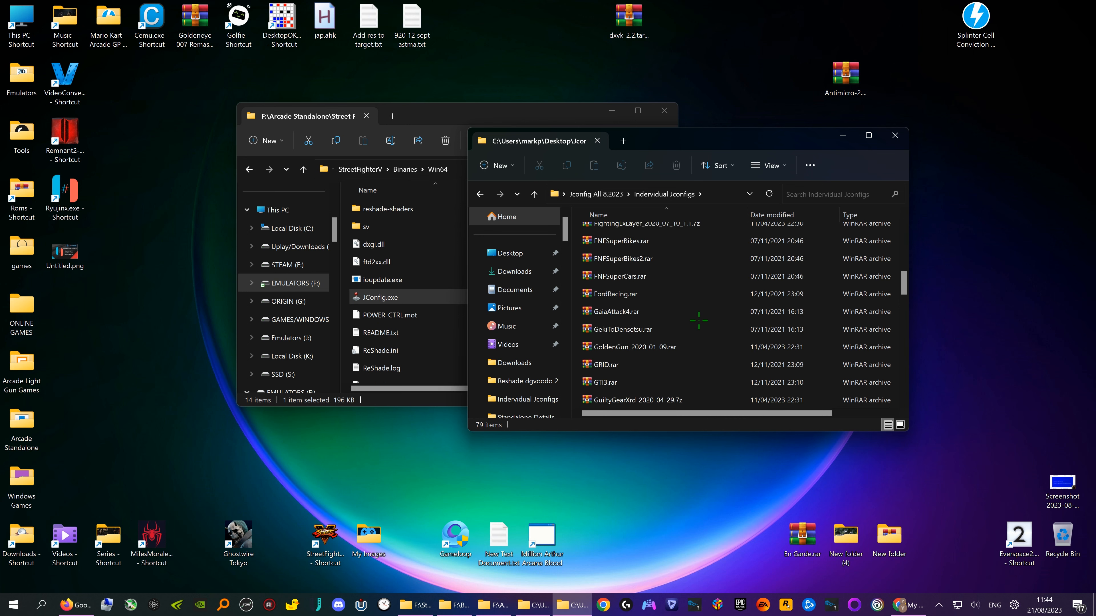
scroll(699, 320, "up", 2)
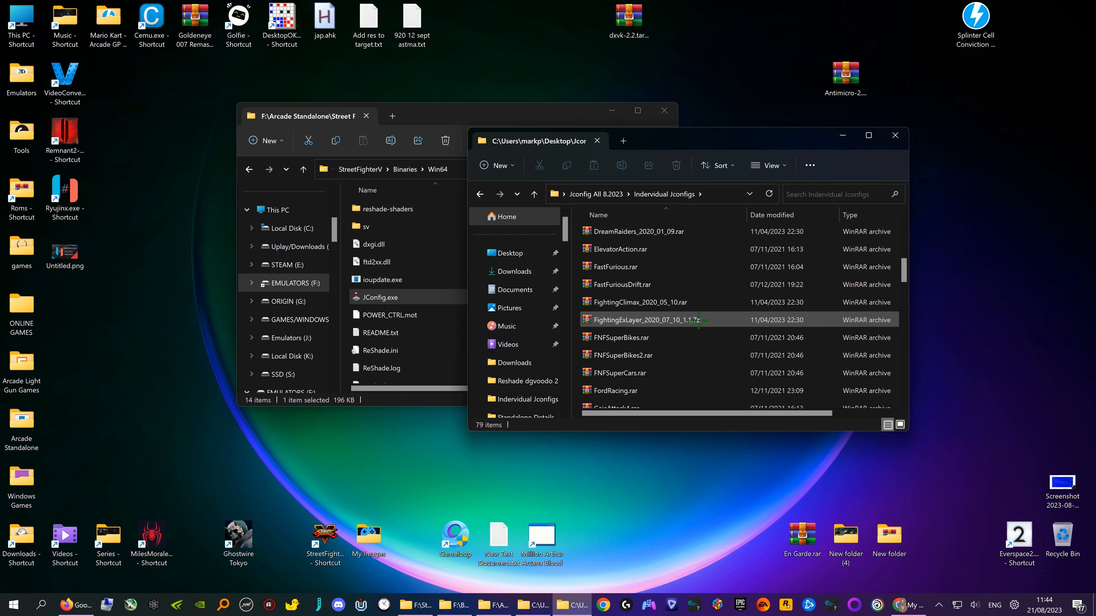
left_click(638, 320)
double_click(638, 320)
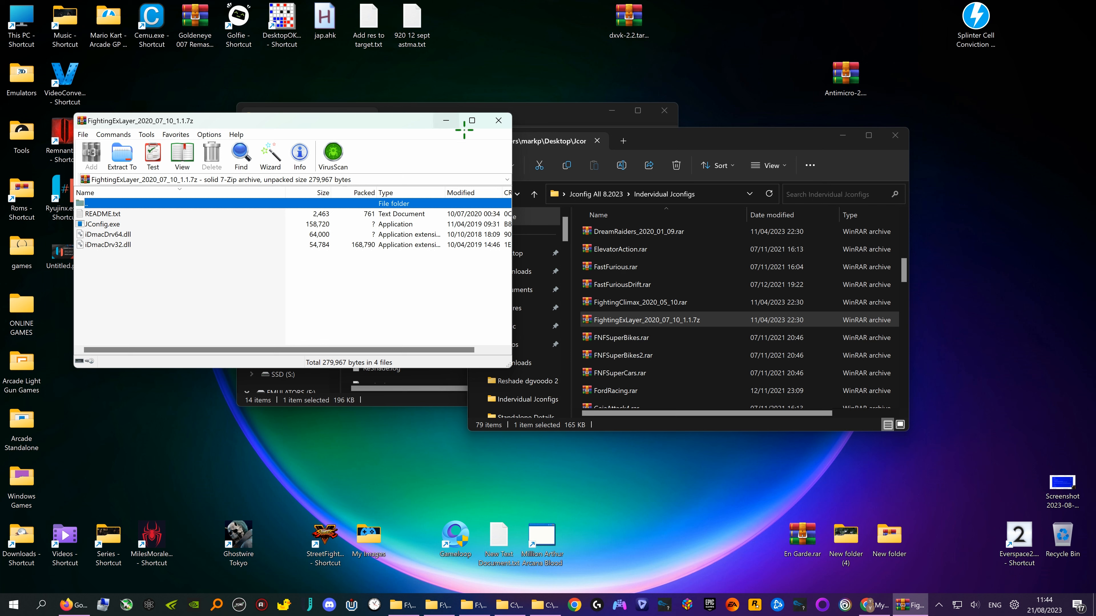
left_click(498, 120)
double_click(663, 374)
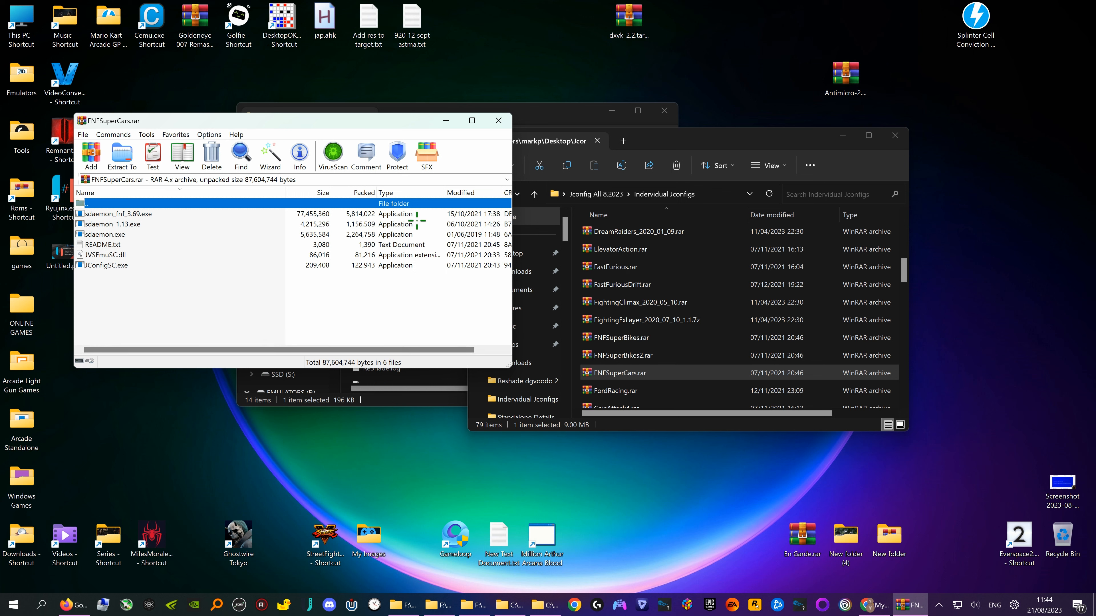
left_click(498, 120)
Review the archives in the ES3 subfolder of Indervidual Jconfigs and close that folder window.
scroll(702, 352, "up", 3)
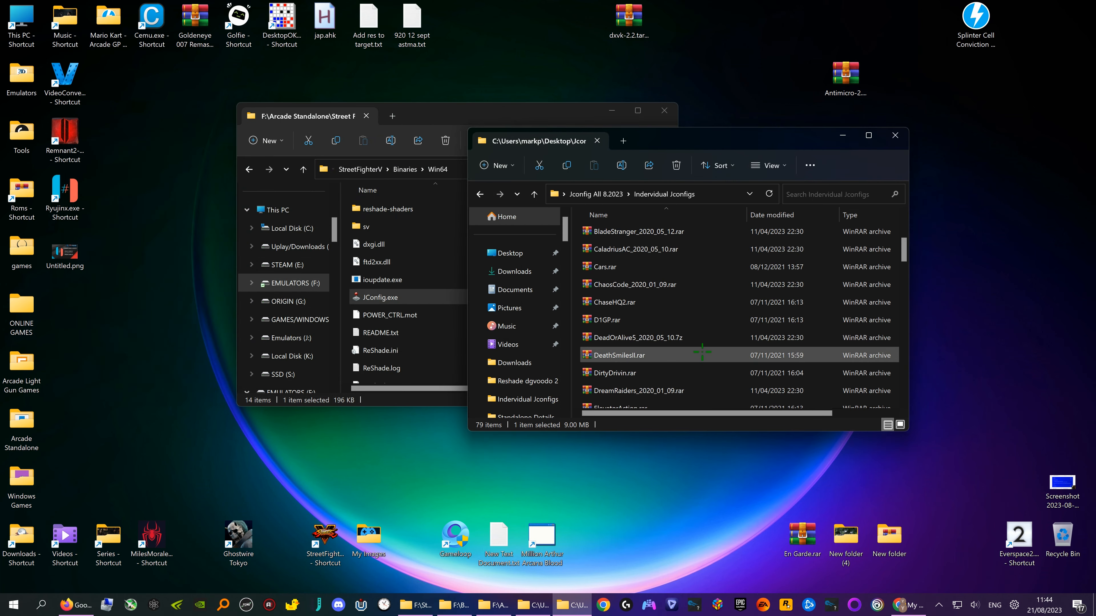
scroll(702, 351, "up", 3)
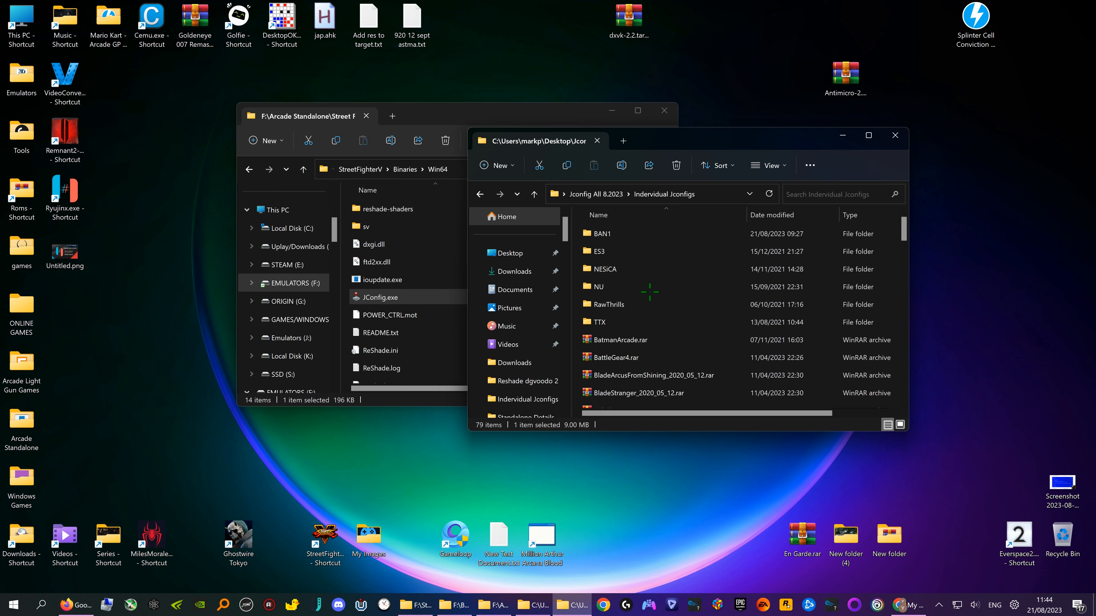
double_click(639, 251)
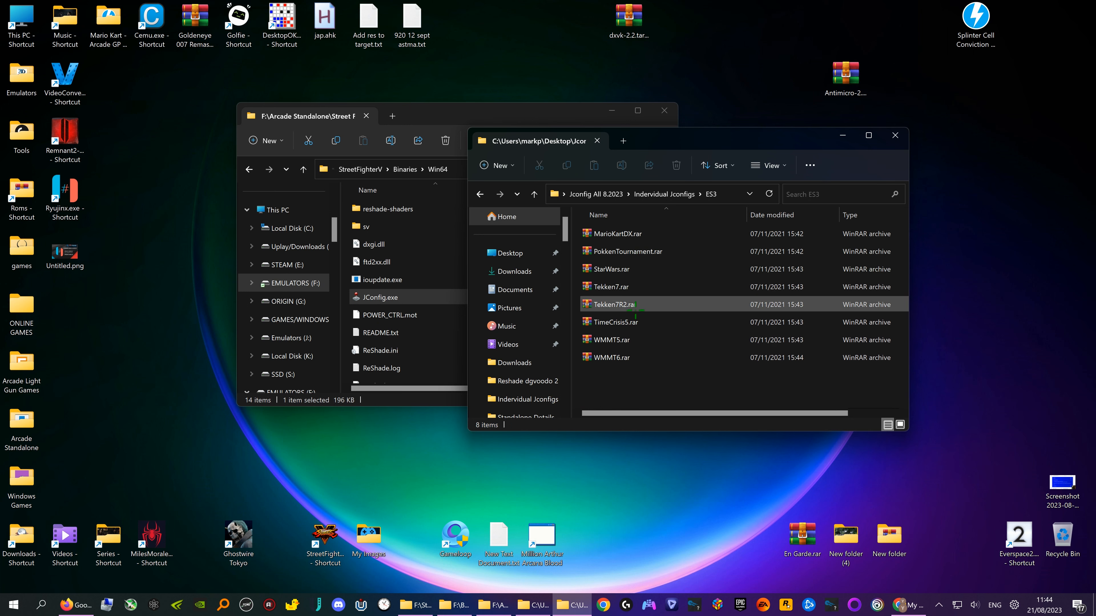
left_click(480, 194)
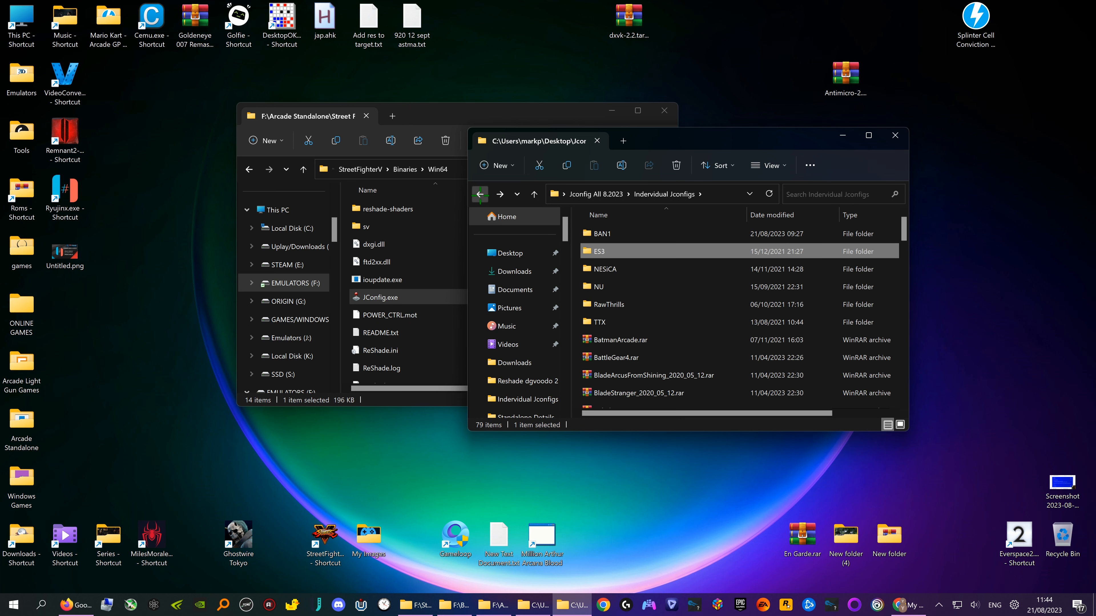
left_click(894, 135)
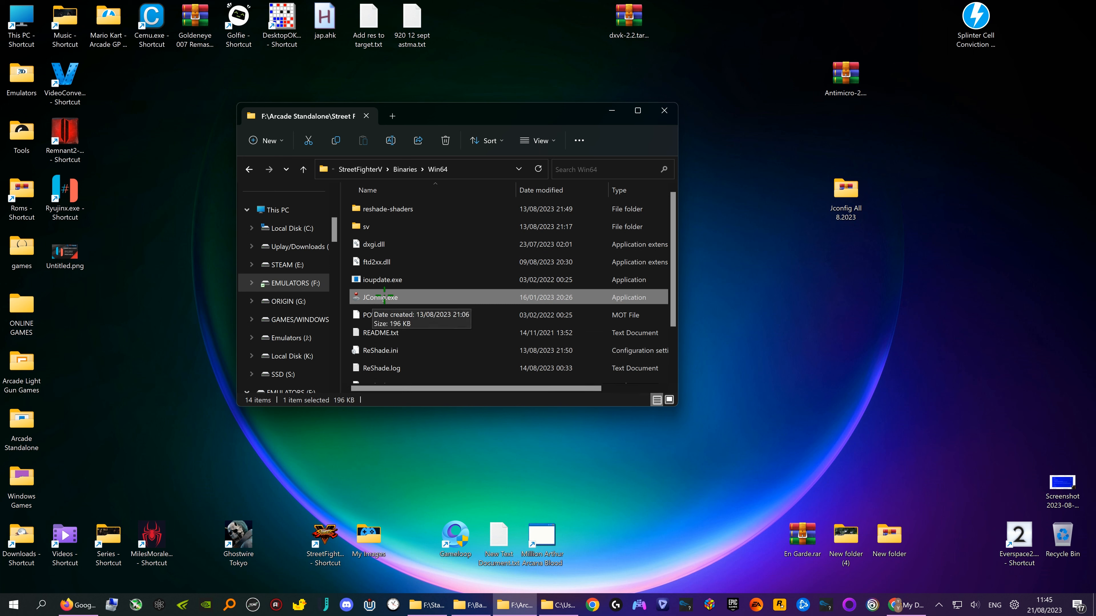
Run JConfig.exe from the game's Win64 folder, set the joystick type to XInput (XBox Gamepad) and save the configuration.
double_click(384, 297)
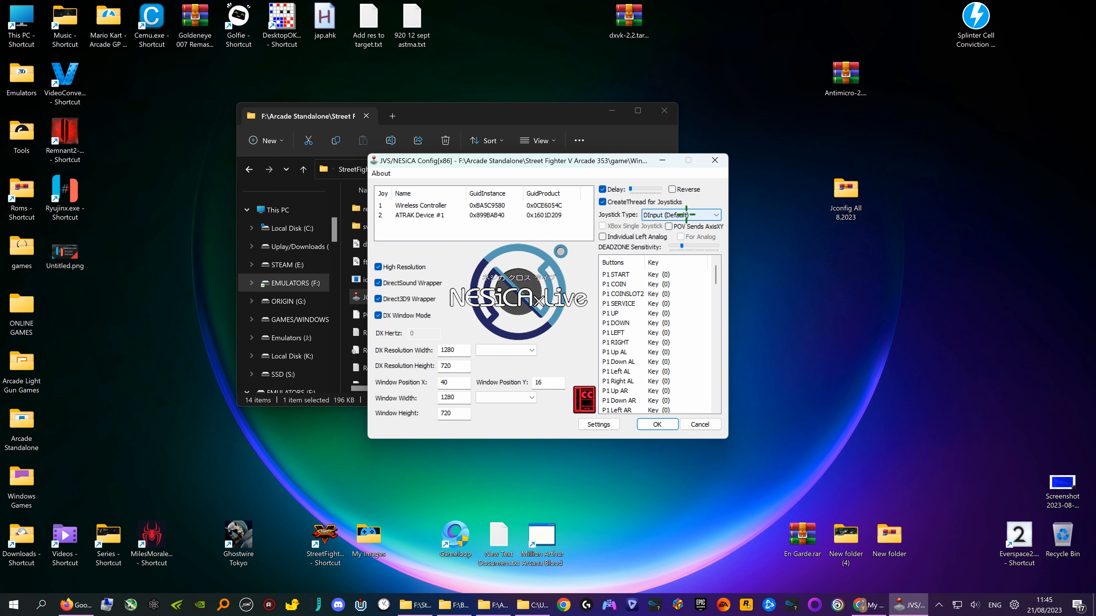
left_click(686, 215)
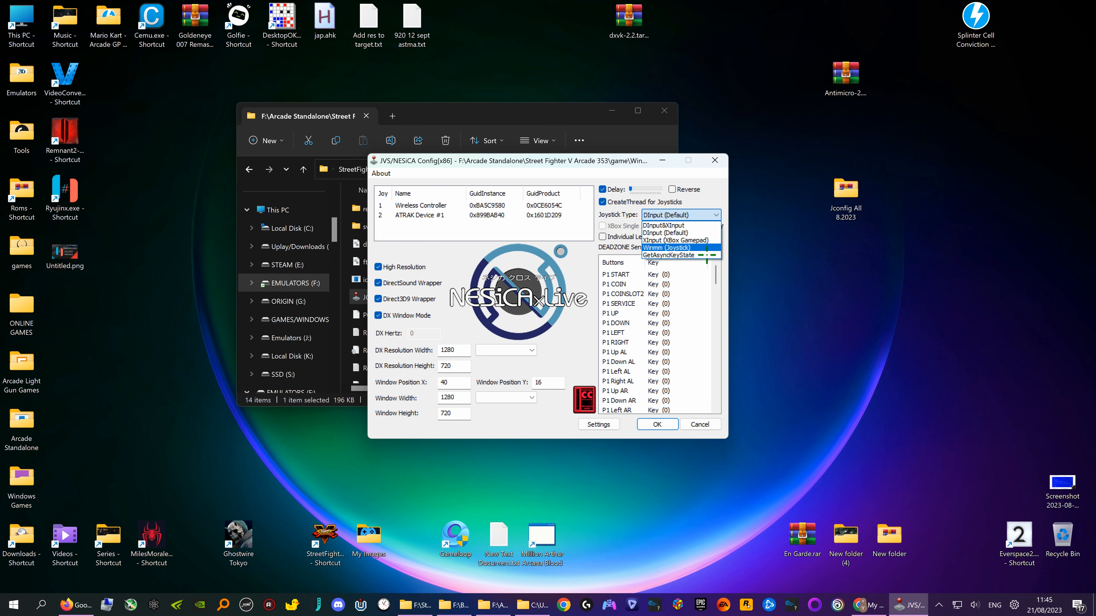
left_click(686, 240)
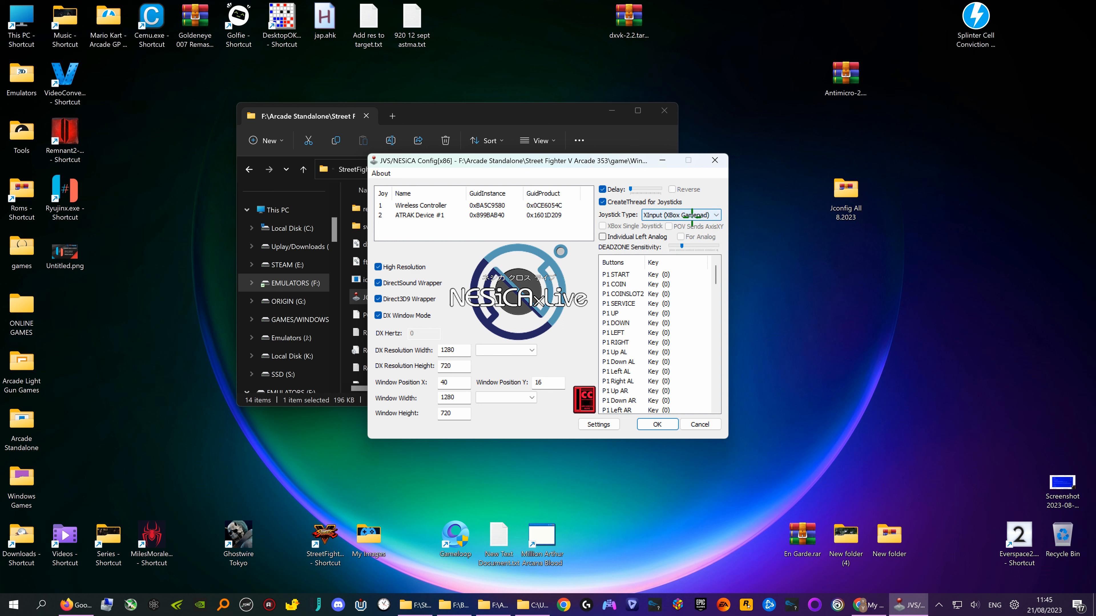
left_click(707, 215)
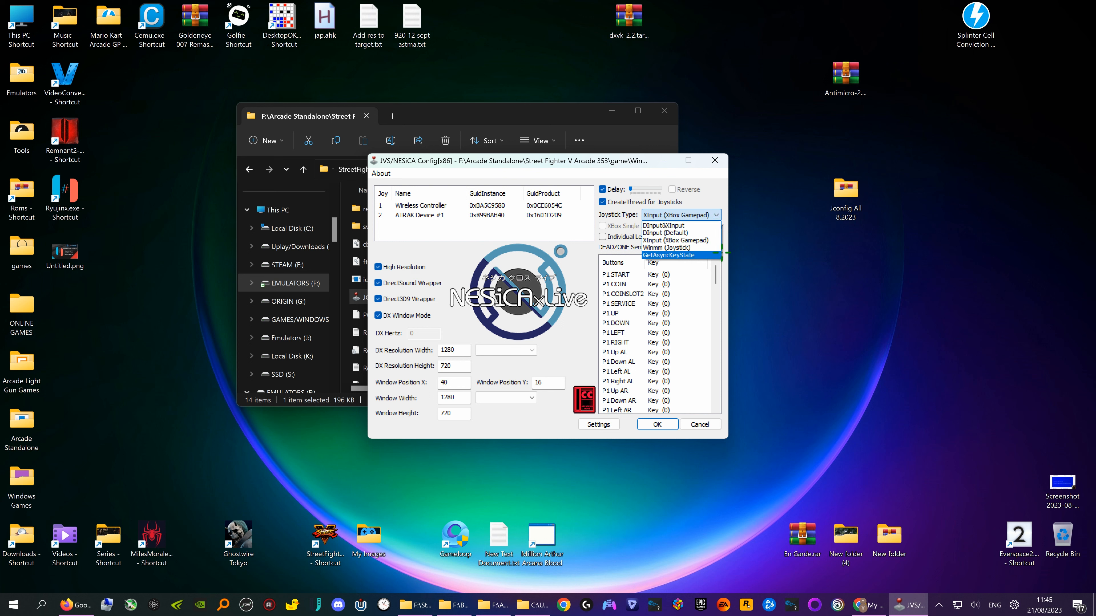
left_click(671, 176)
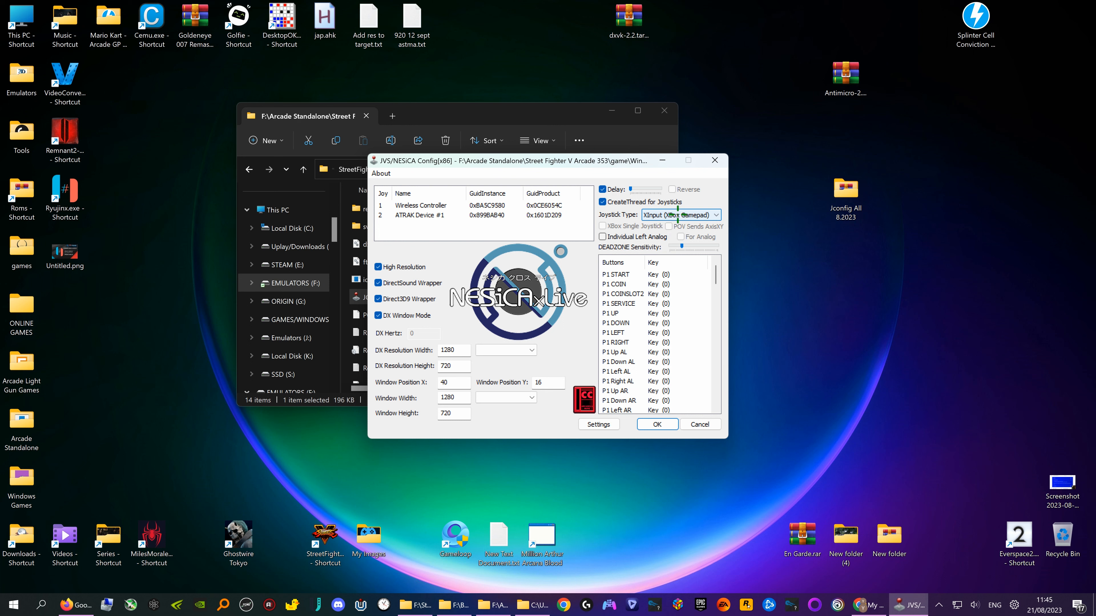
left_click(651, 424)
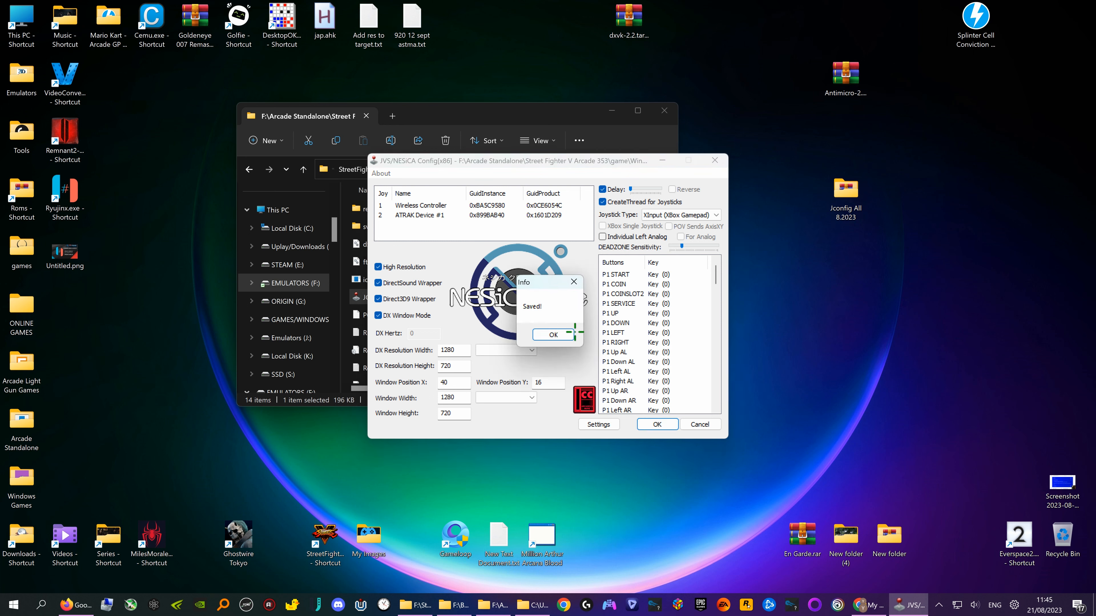
left_click(551, 332)
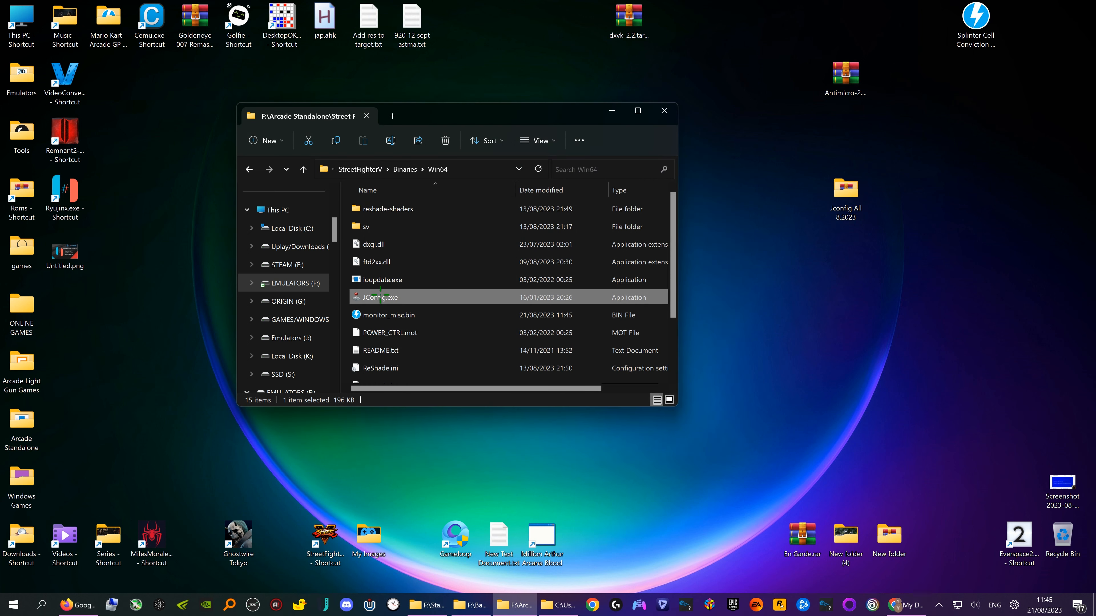
Reopen JConfig.exe and set the joystick type to DInput (Default).
double_click(380, 297)
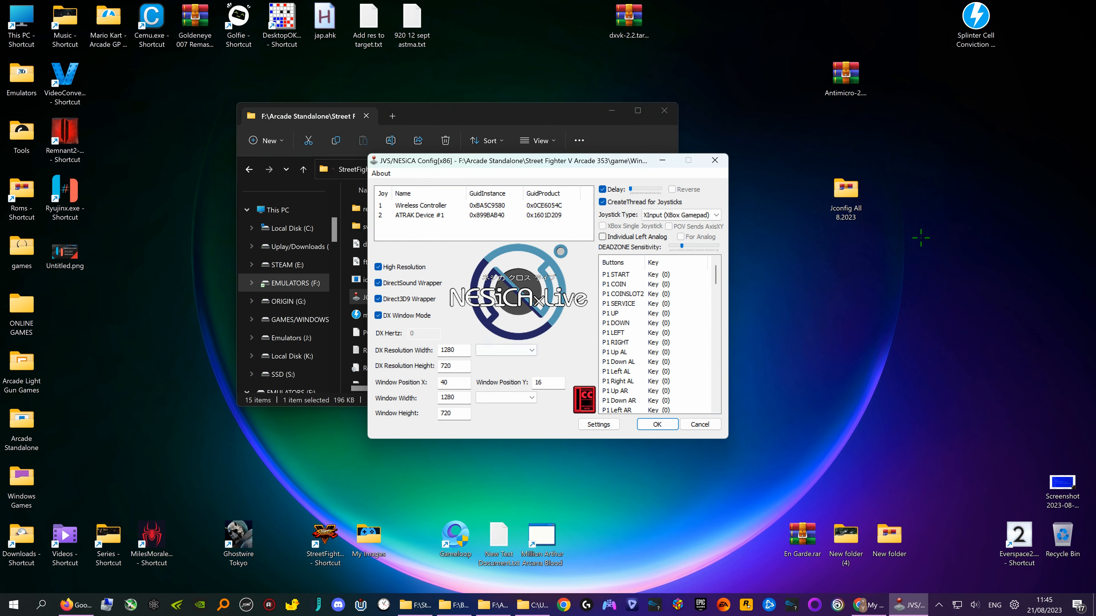
left_click(688, 215)
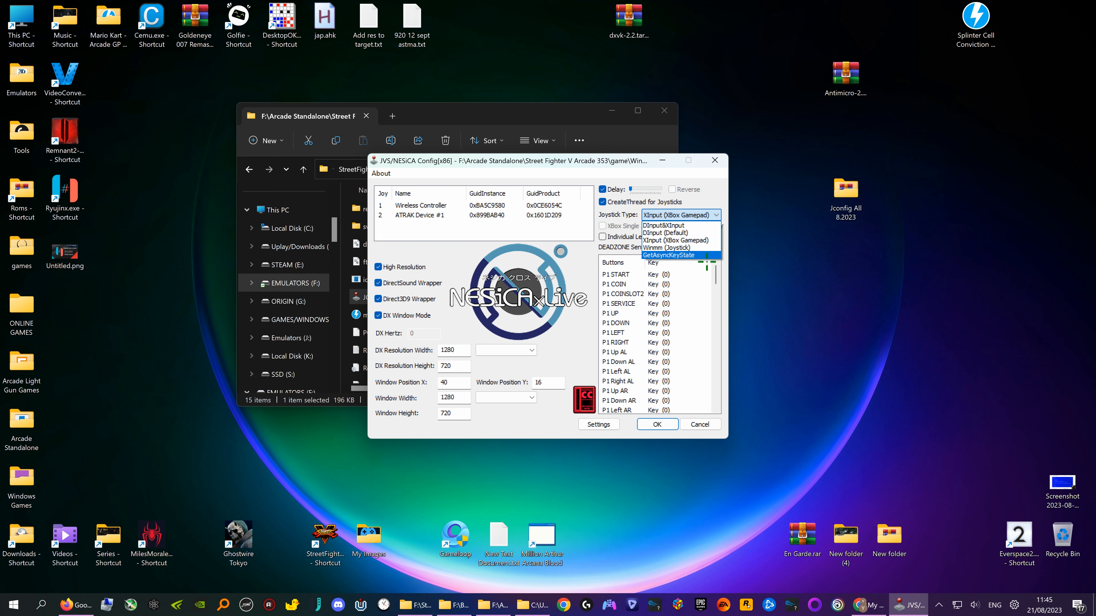
left_click(677, 233)
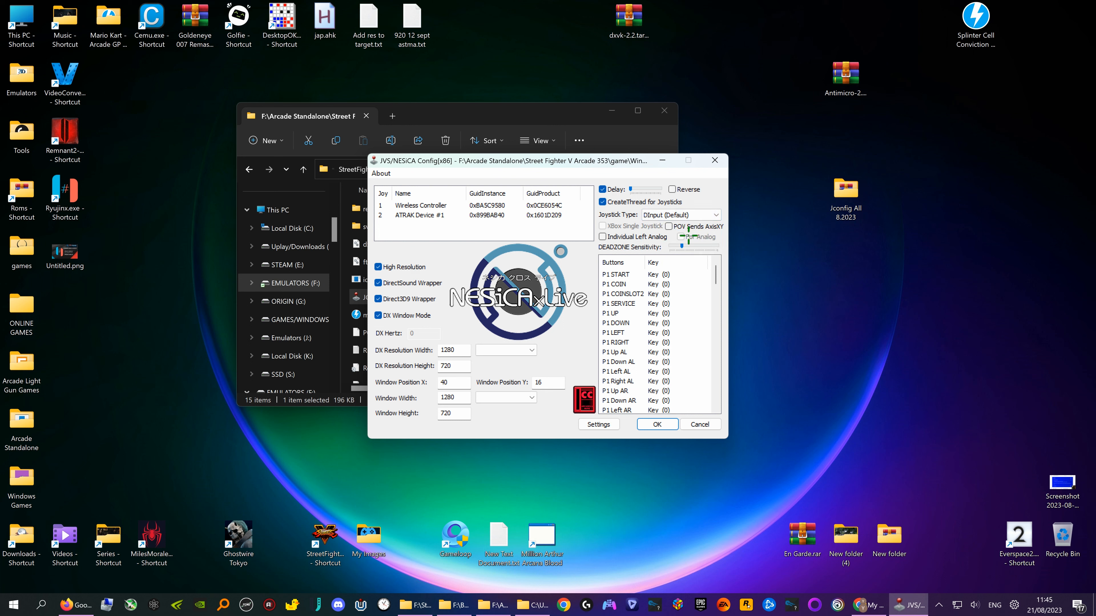
Save the DInput configuration and restart JConfig.exe from the Win64 folder to refresh the list of detected controllers.
left_click(667, 424)
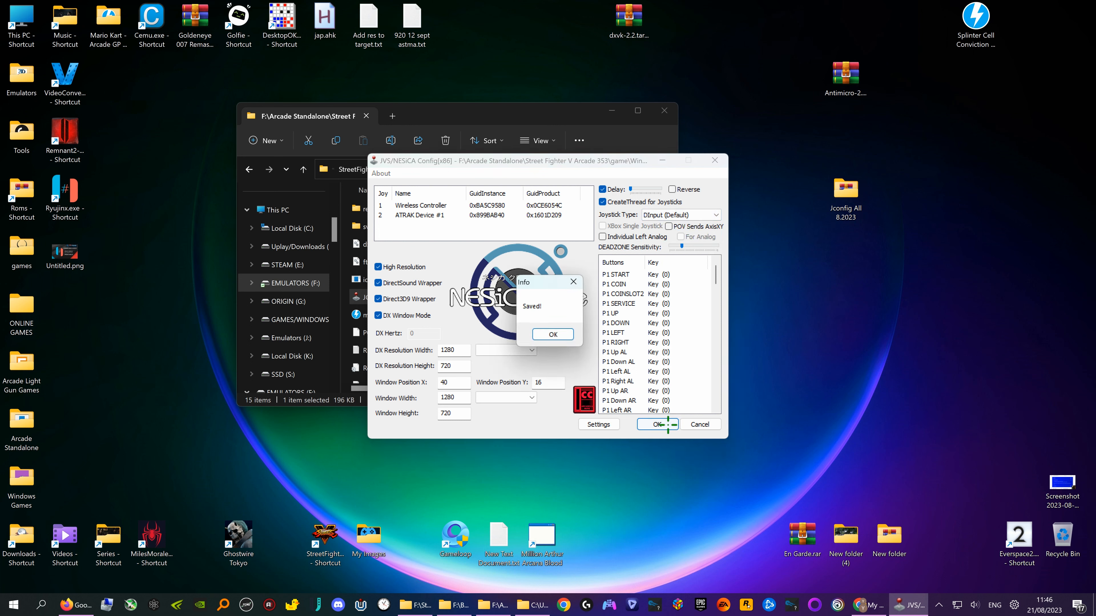
left_click(554, 335)
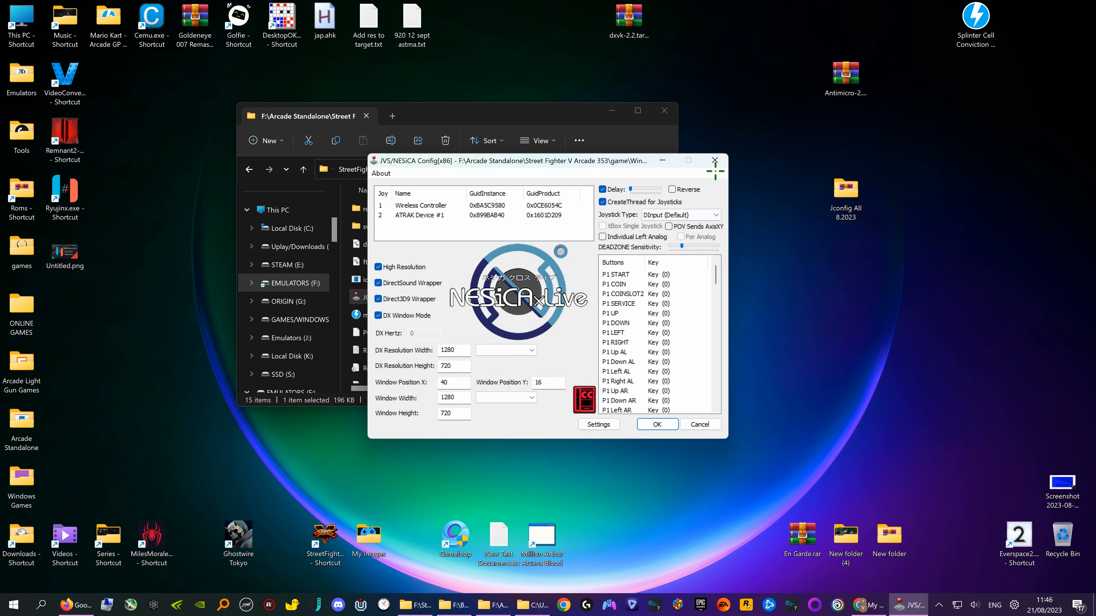
left_click(715, 161)
double_click(382, 297)
left_click(715, 160)
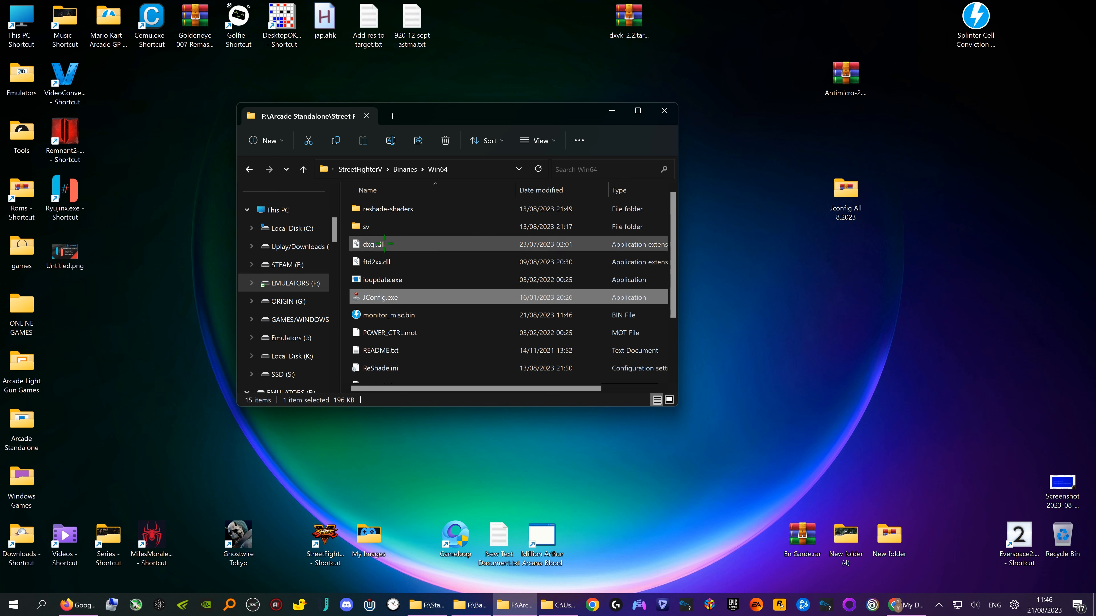
double_click(388, 297)
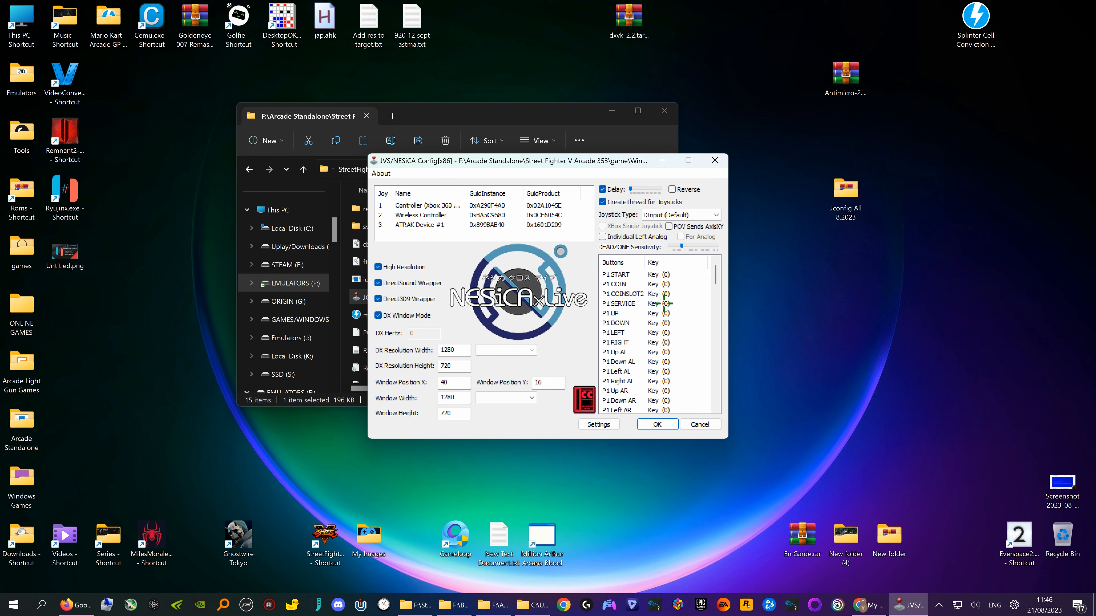
Bind P1 START to Joy1 Button 7, P1 COIN to Joy1 Button 6, and the four P1 directions to the Joy1 X and Y axes.
double_click(629, 273)
double_click(658, 284)
double_click(654, 313)
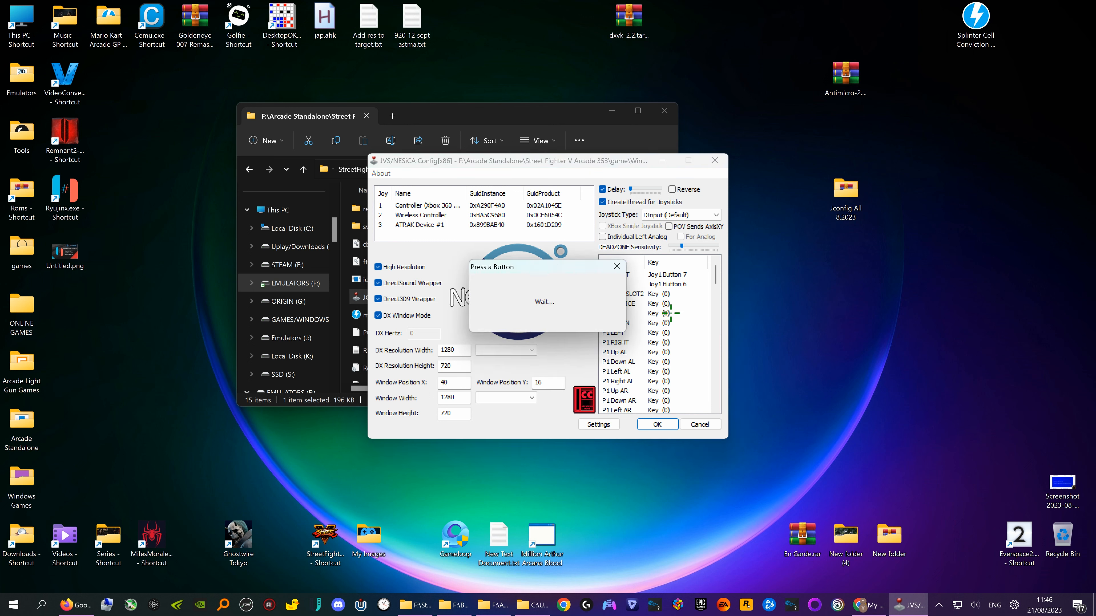
double_click(666, 323)
double_click(677, 335)
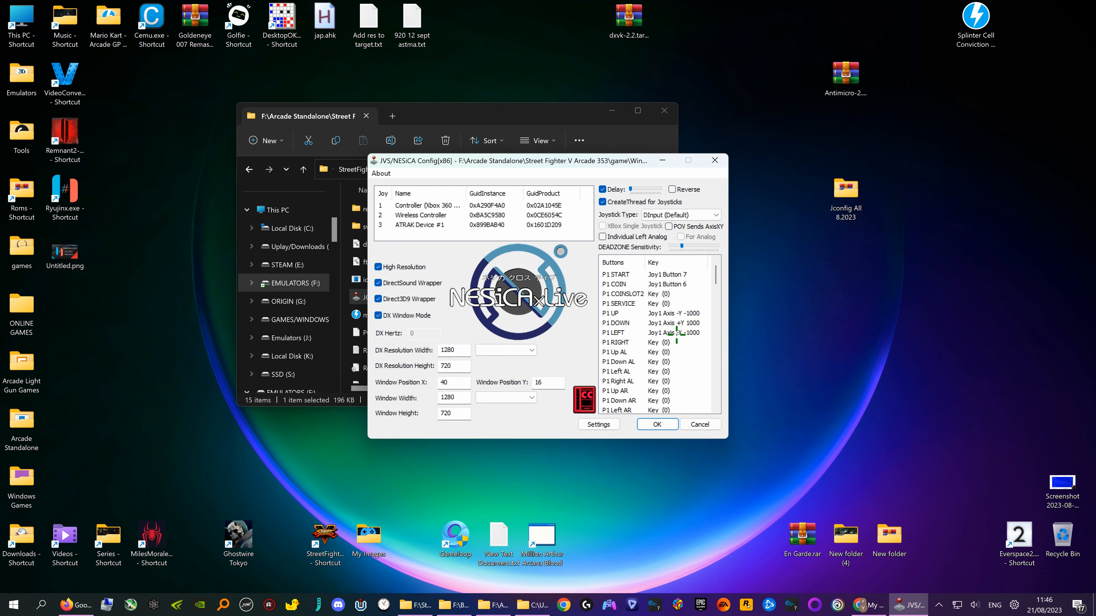
double_click(667, 341)
Bind P1 BUTTON 1 to 4 to Joy1 Buttons 0, 2, 1 and 3, and P1 BUTTON 5 and 6 to Joy1 Axis +Z and -Z.
scroll(663, 332, "down", 3)
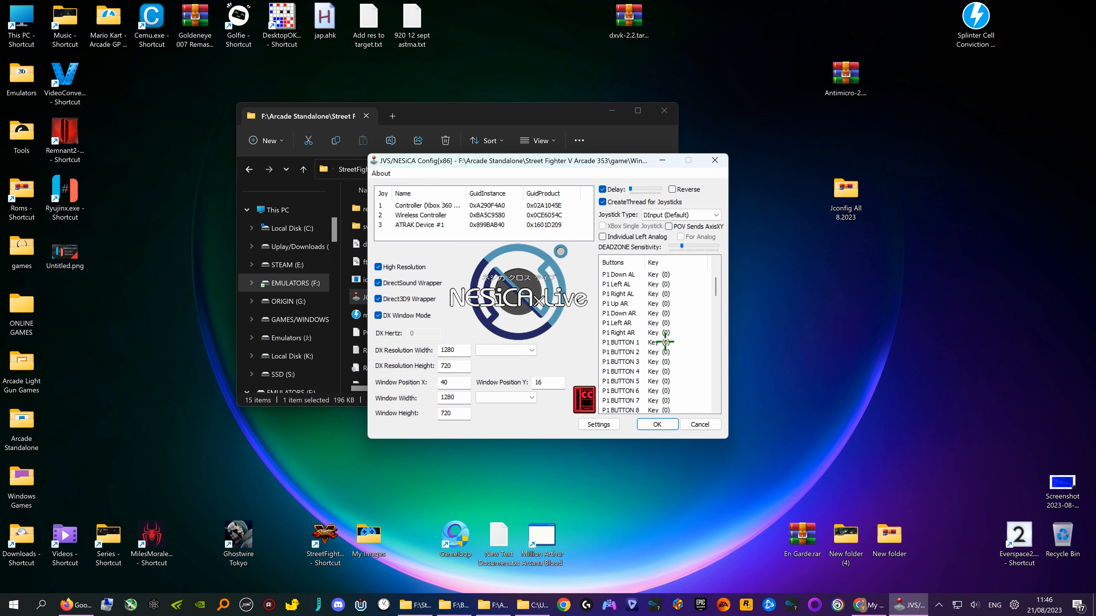
double_click(665, 342)
double_click(664, 352)
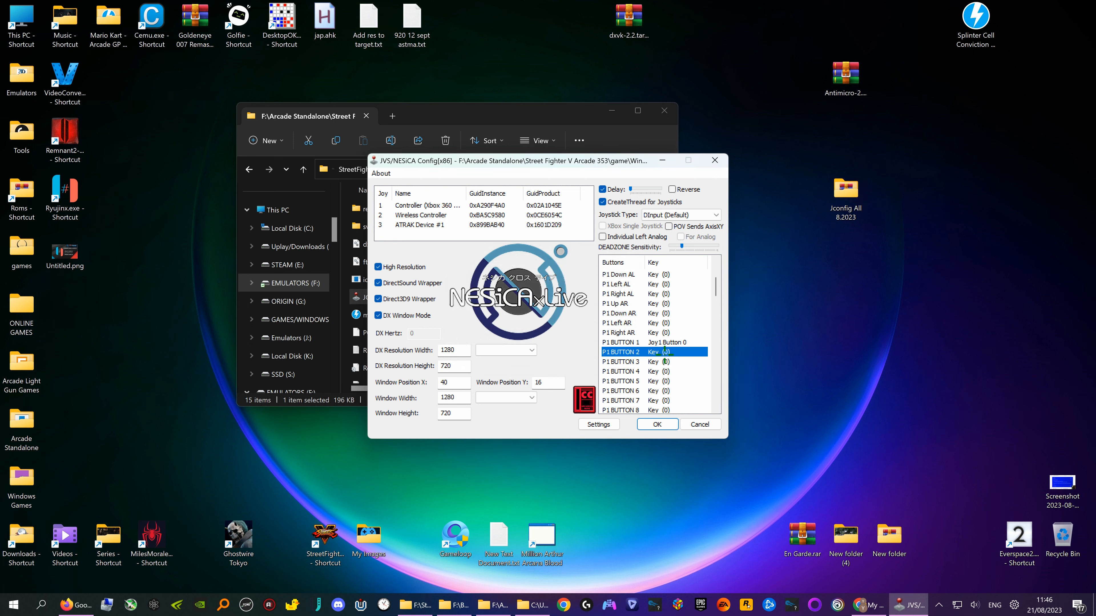
double_click(665, 362)
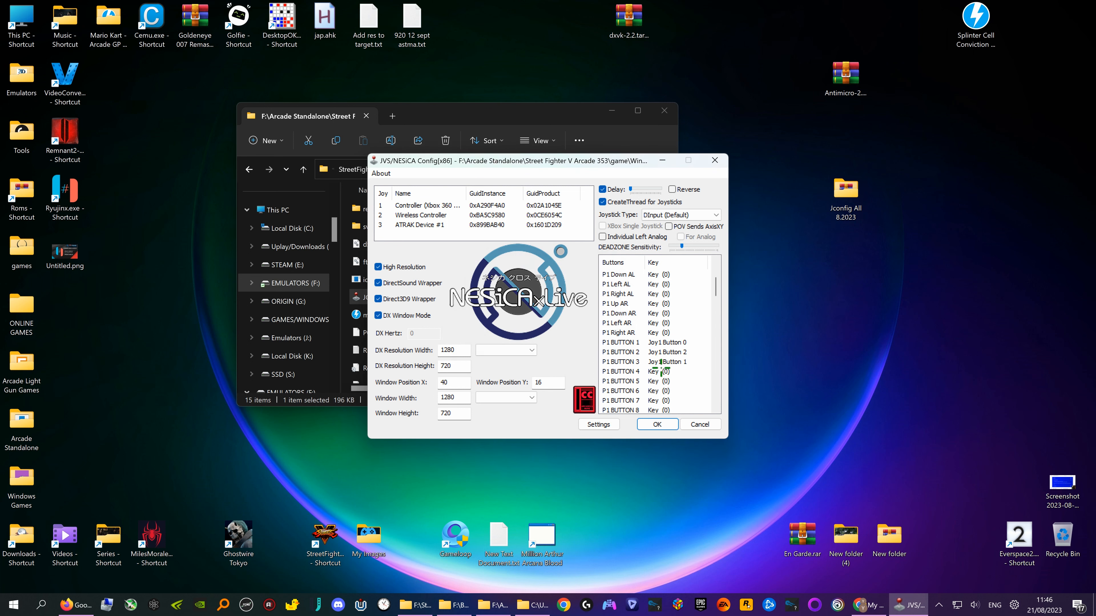
double_click(663, 371)
double_click(665, 381)
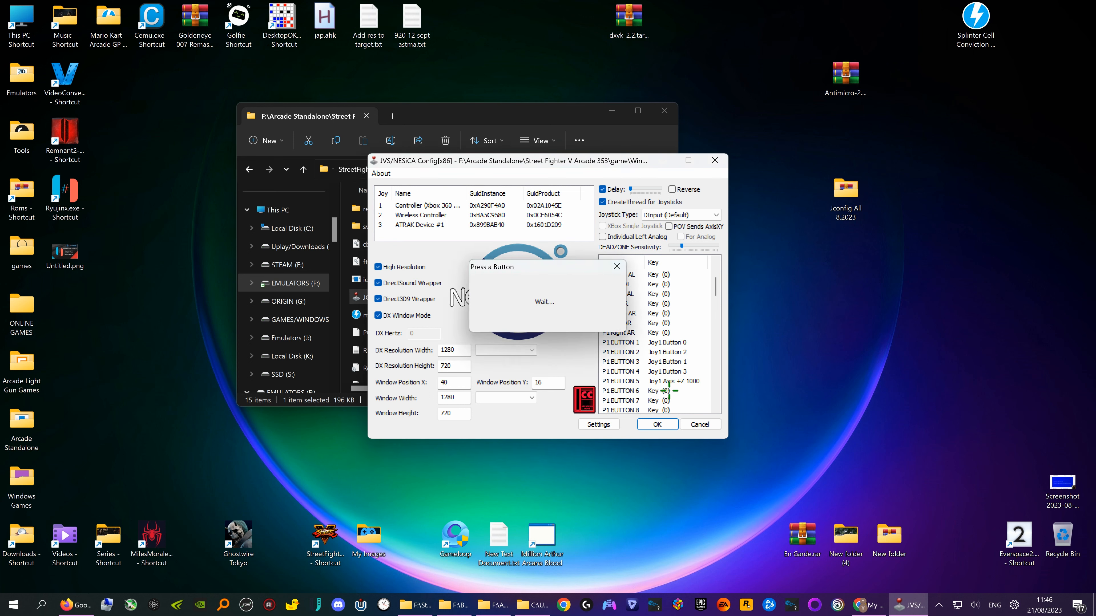
double_click(662, 391)
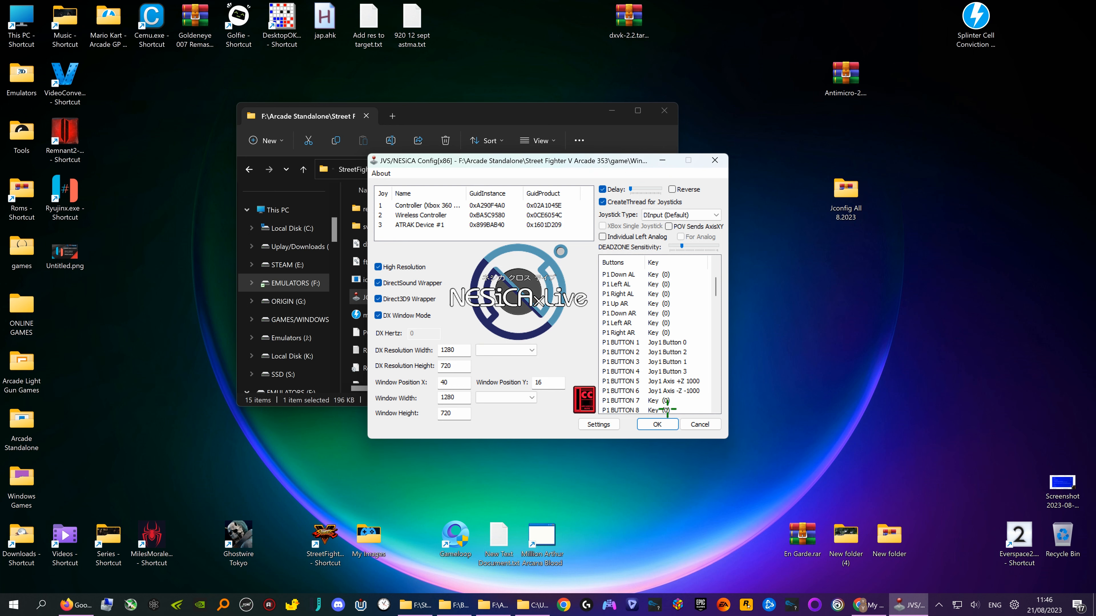
Bind P1 BUTTON 7, 8 and 9 to Joy1 Buttons 4, 5 and 9.
left_click(661, 400)
double_click(661, 401)
double_click(659, 410)
scroll(659, 393, "down", 1)
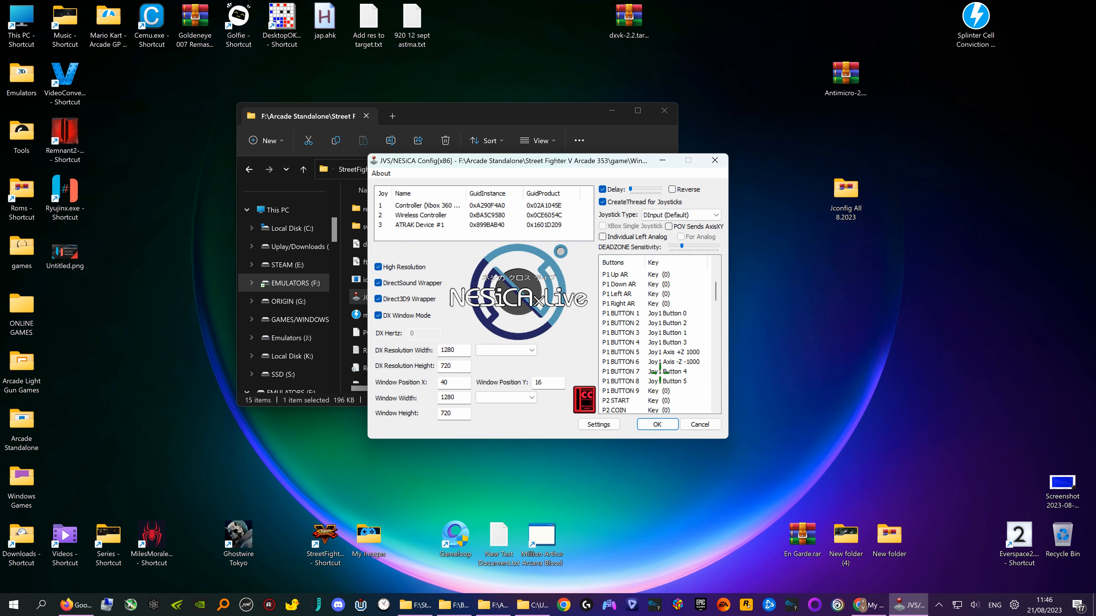
double_click(656, 391)
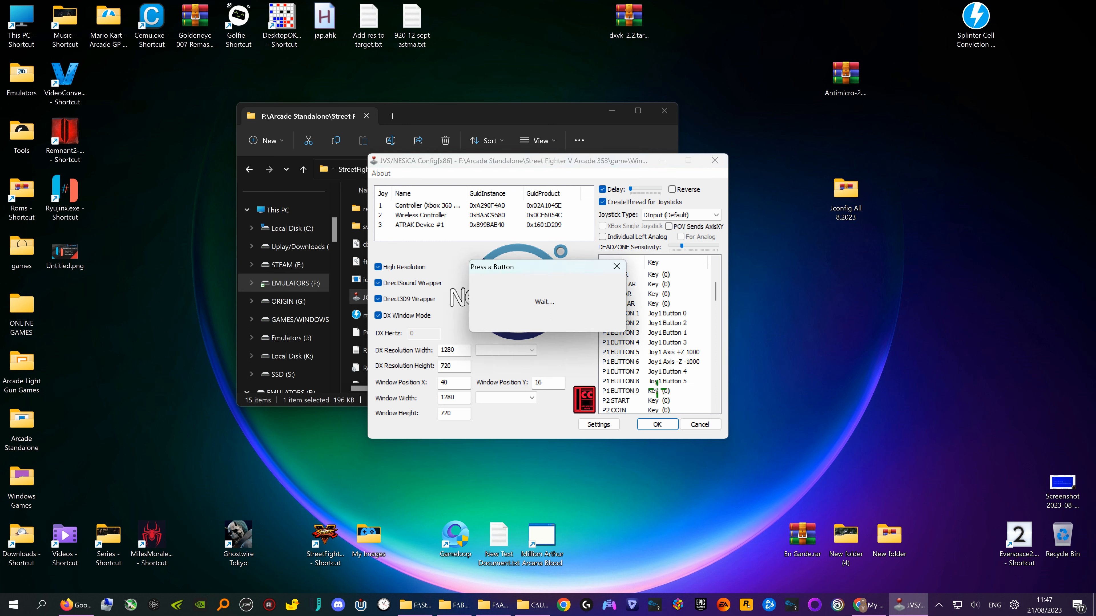
Bind TEST MODE to Joy1 POV0 0 and EXIT to Joy1 POV0 18000, at the end of the button list.
scroll(651, 324, "down", 4)
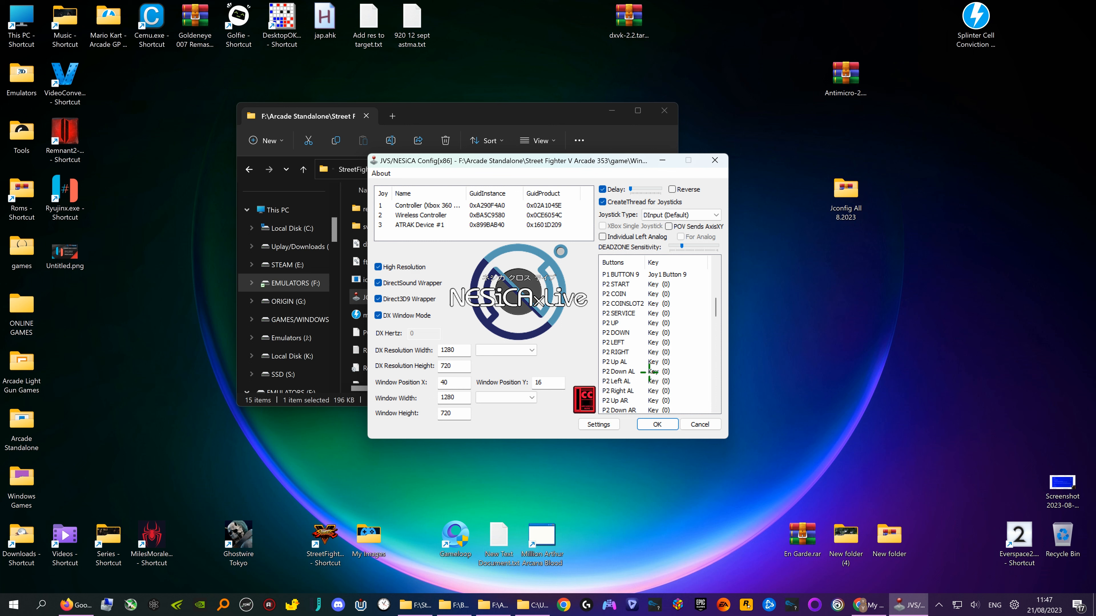
scroll(648, 370, "down", 5)
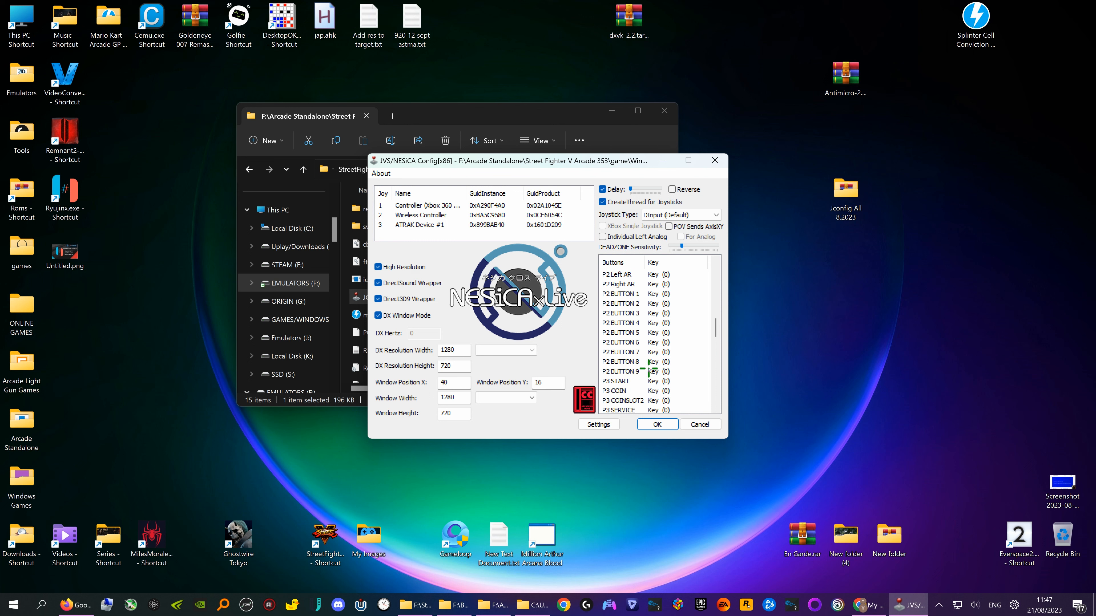
scroll(648, 367, "down", 15)
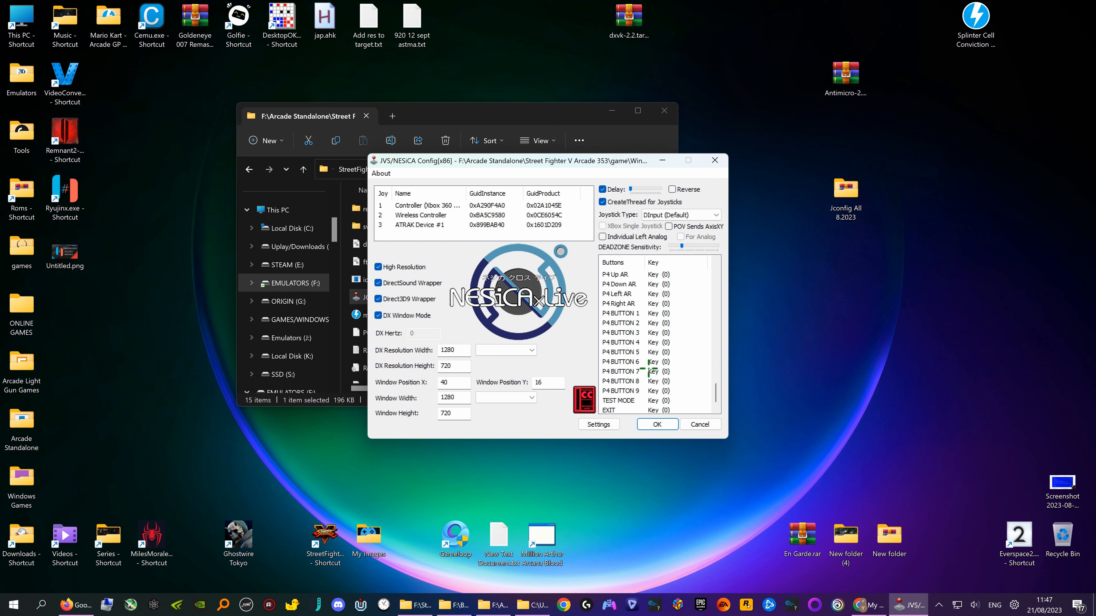
scroll(649, 368, "down", 1)
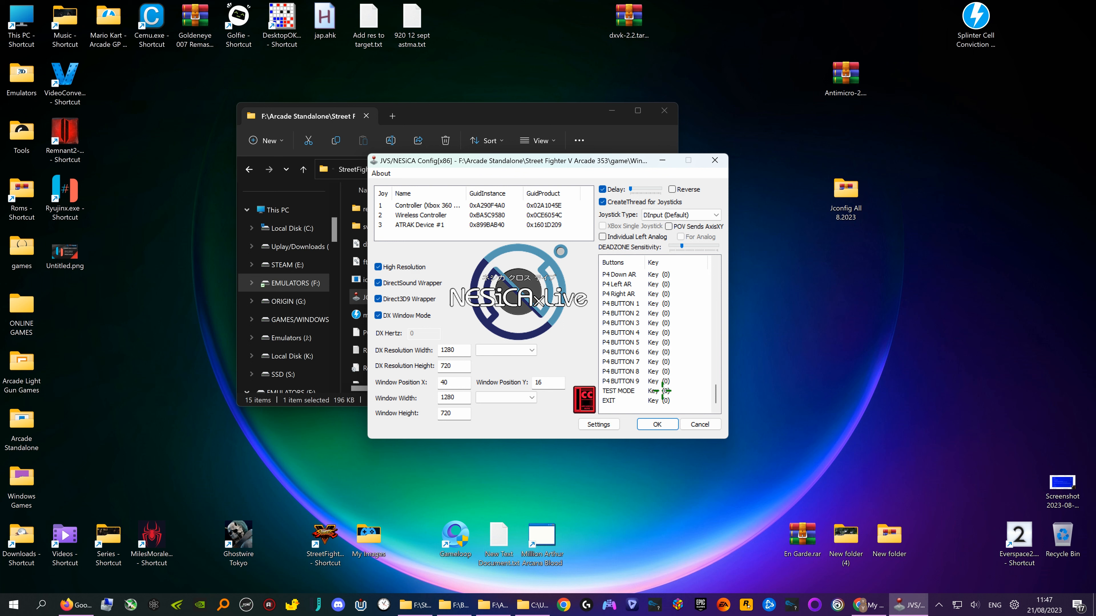
double_click(665, 390)
double_click(665, 401)
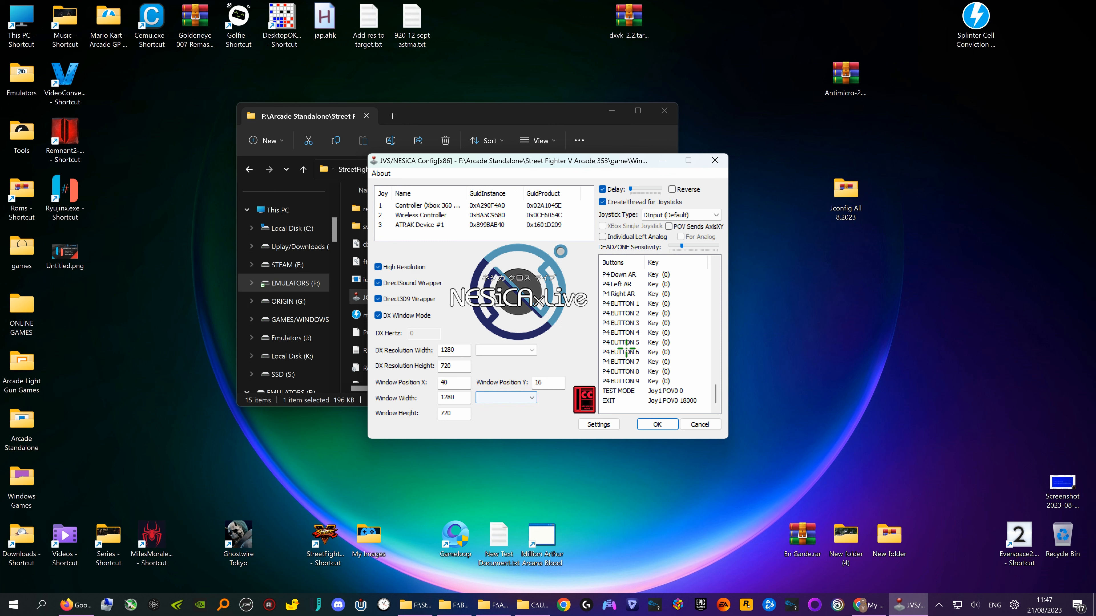
Turn off DX Window Mode, and toggle Direct3D9 Wrapper and High Resolution off and back on.
left_click(379, 315)
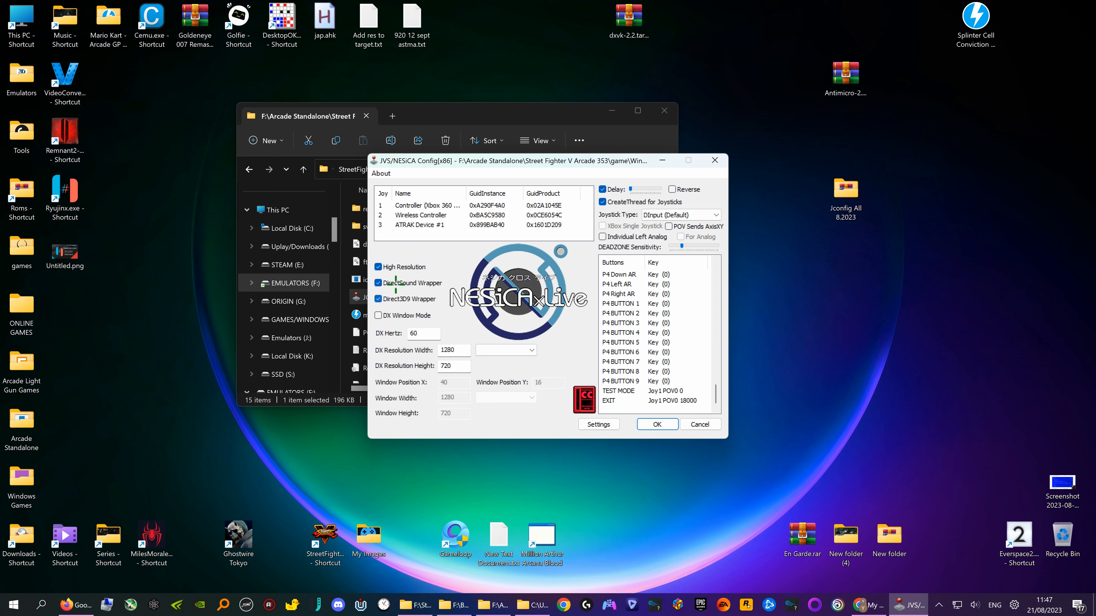
left_click(376, 298)
left_click(379, 266)
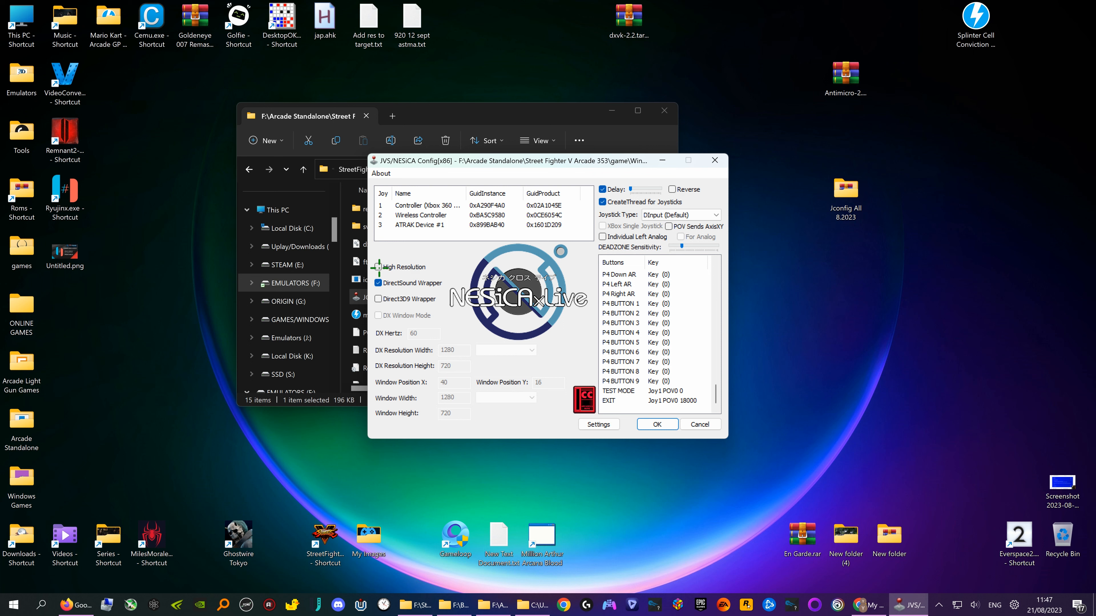
left_click(379, 267)
left_click(379, 298)
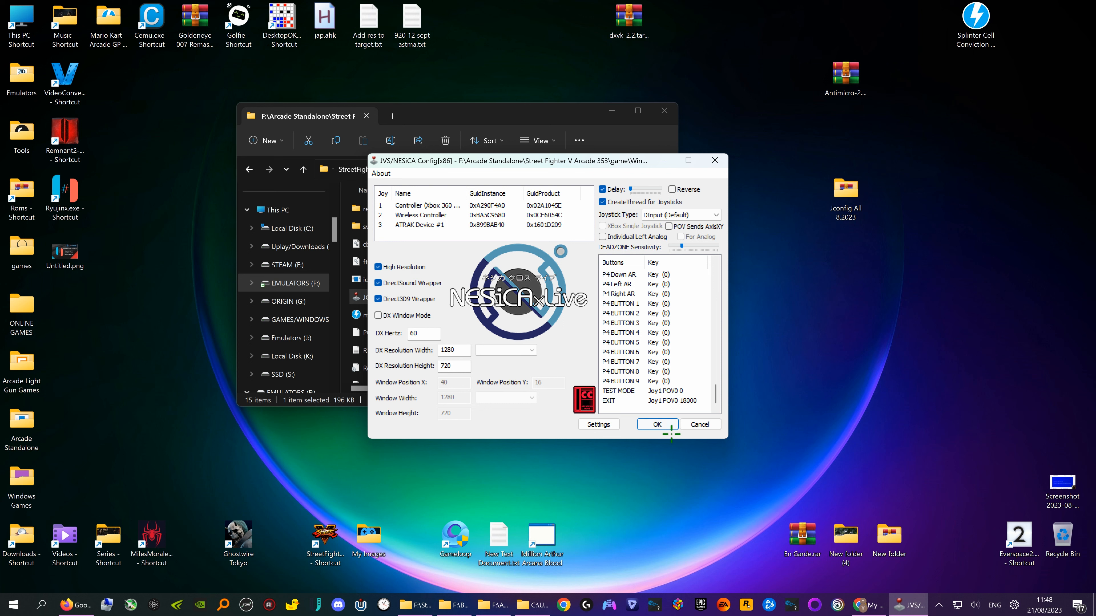
Save the controller bindings and display settings, and close JConfig.
left_click(657, 424)
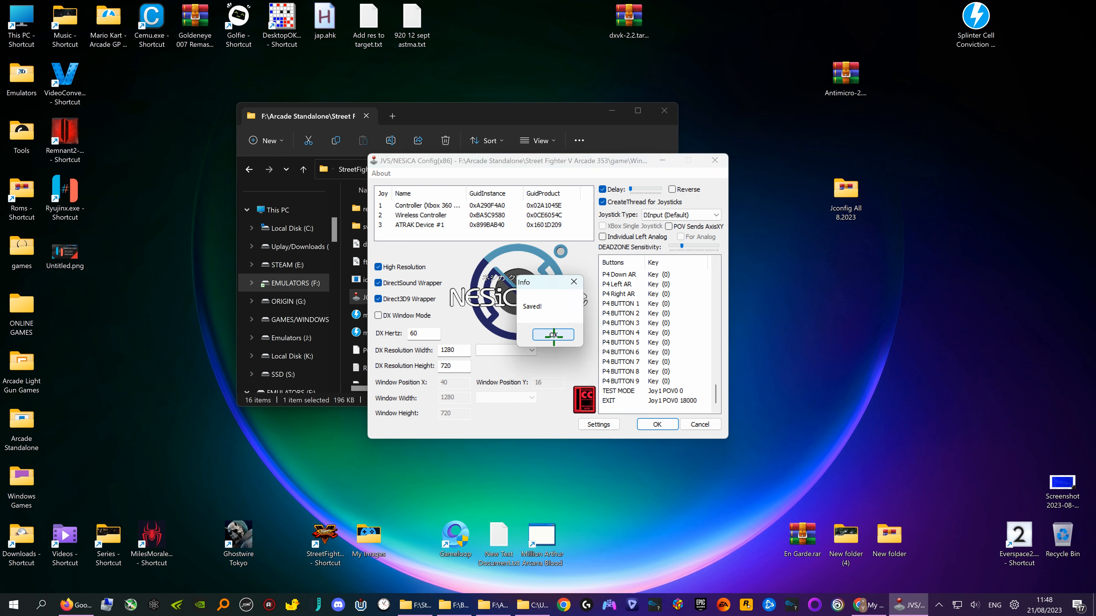
left_click(552, 335)
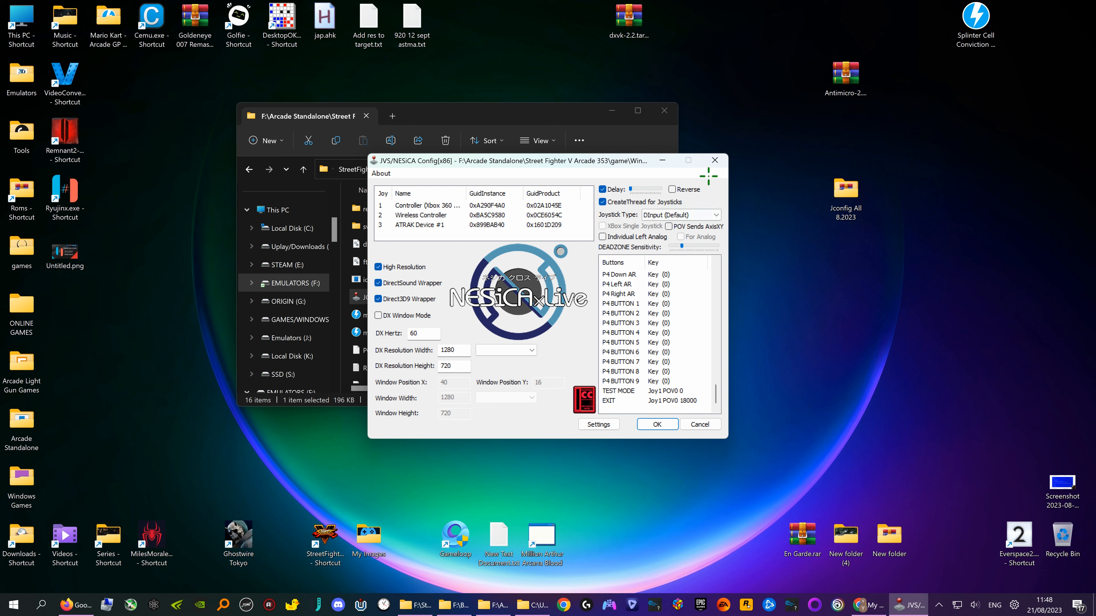
left_click(715, 160)
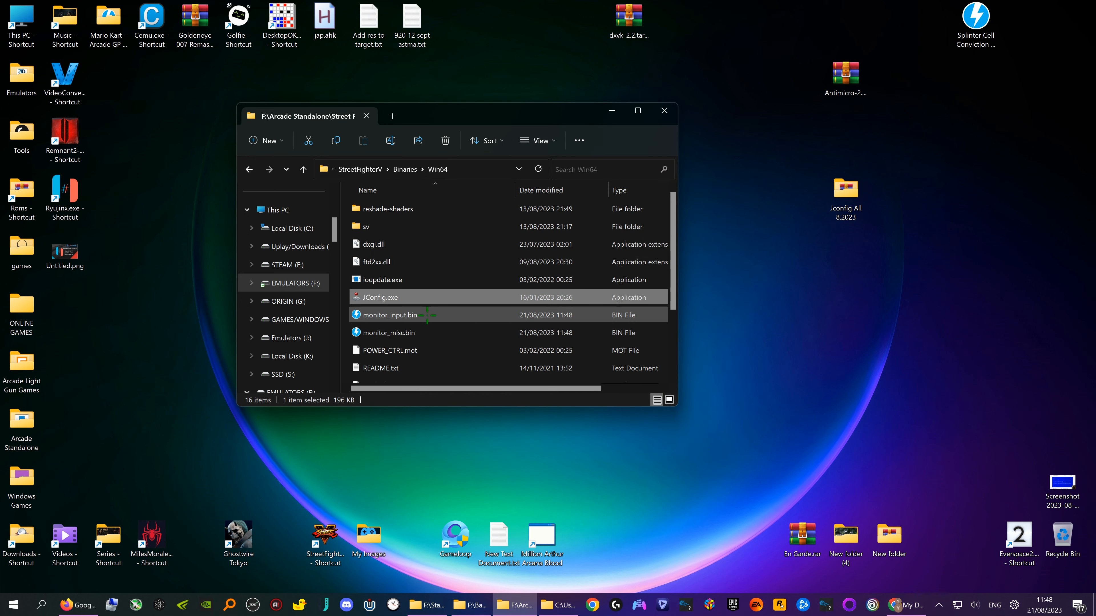
Launch StreetFighterV.exe from the Win64 folder and bring the game to the foreground.
scroll(429, 317, "down", 3)
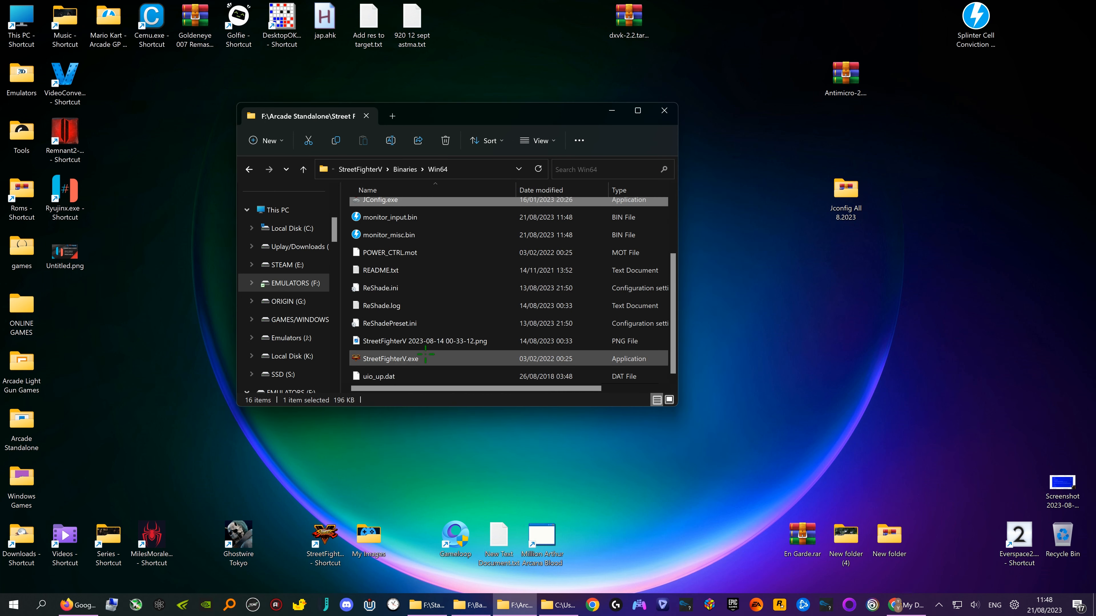
double_click(388, 358)
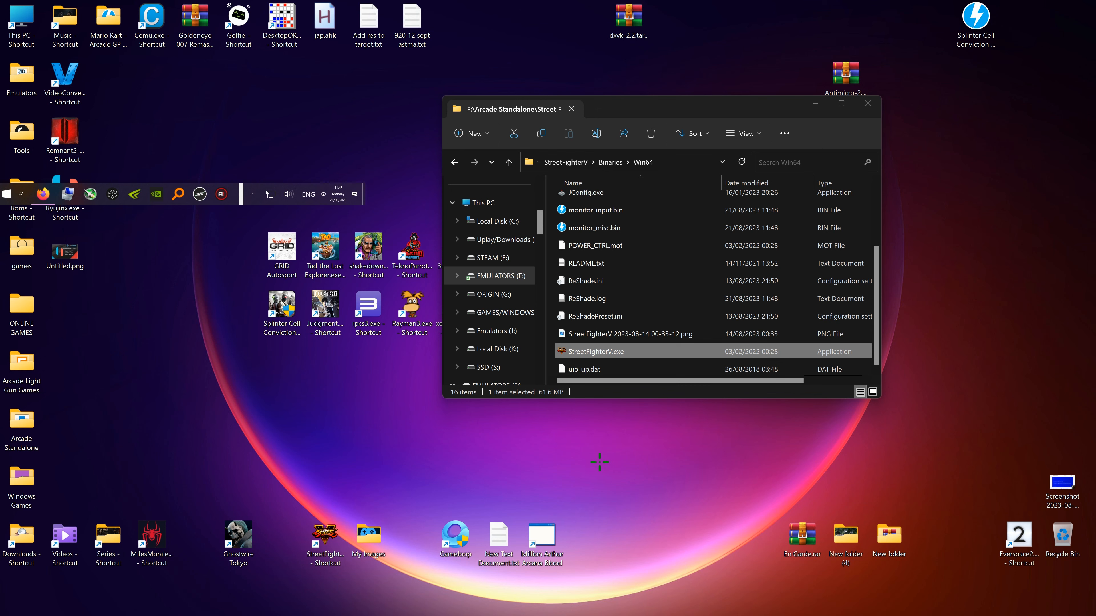
left_click(891, 612)
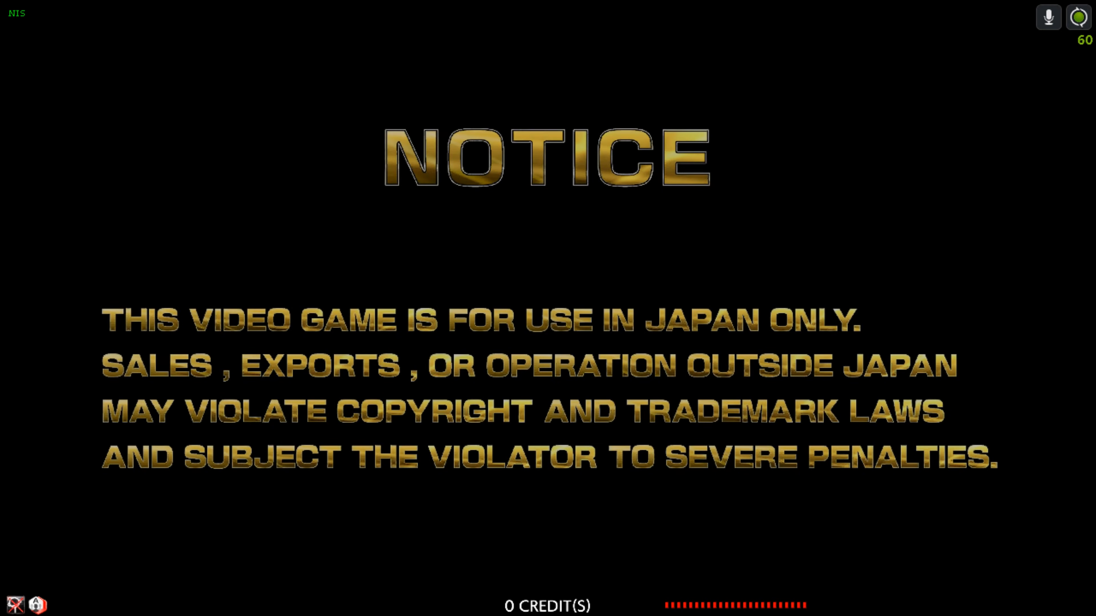
Test the controls by adding two credits and starting from the title screen, and exit the game.
key("5")
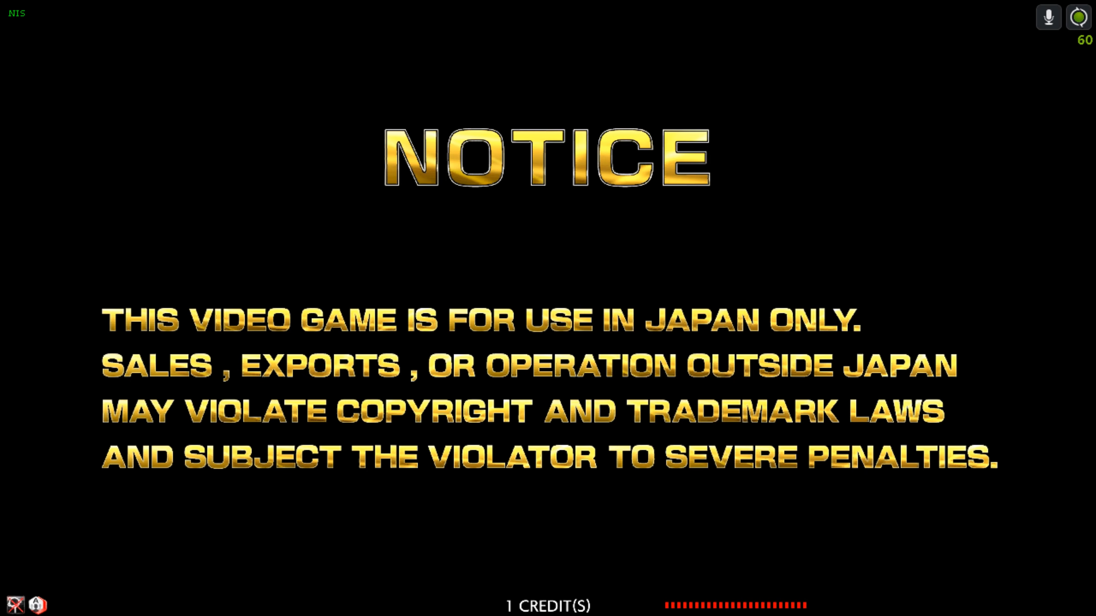
key("5")
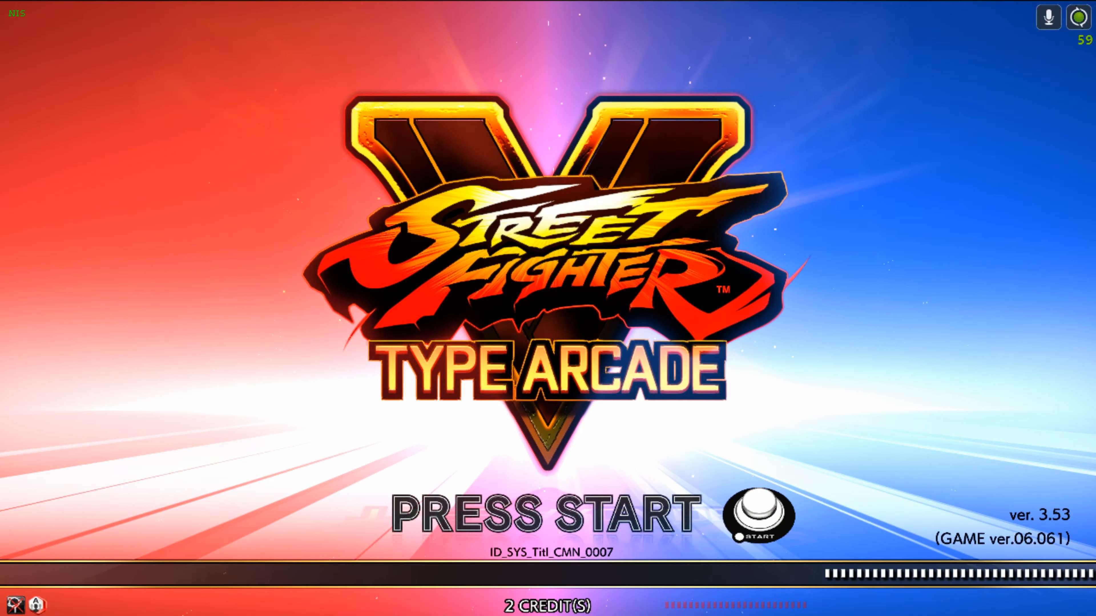
key("1")
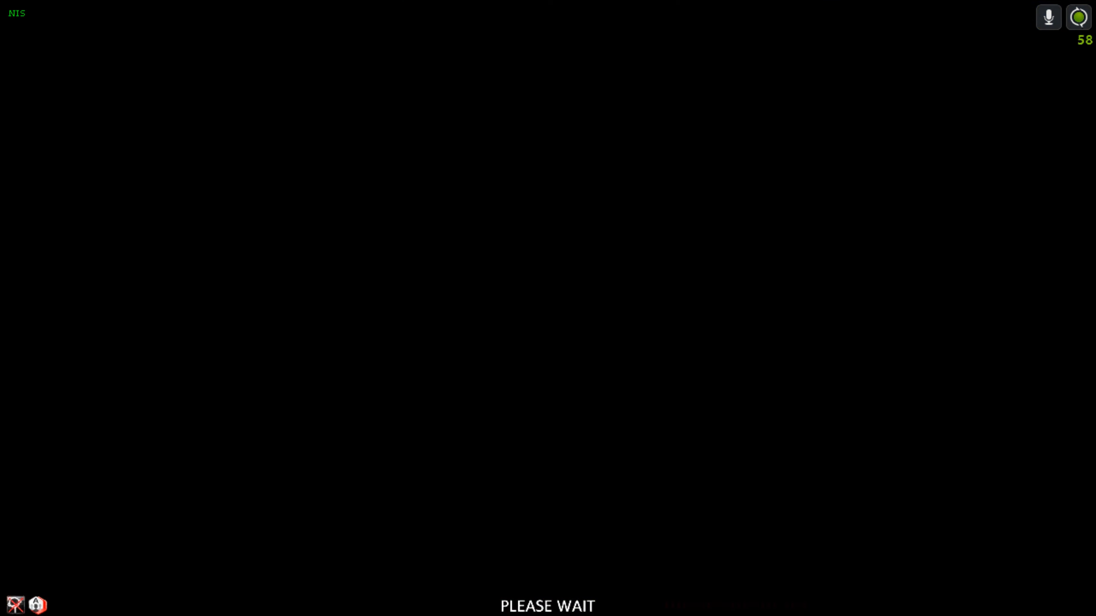
key("Escape")
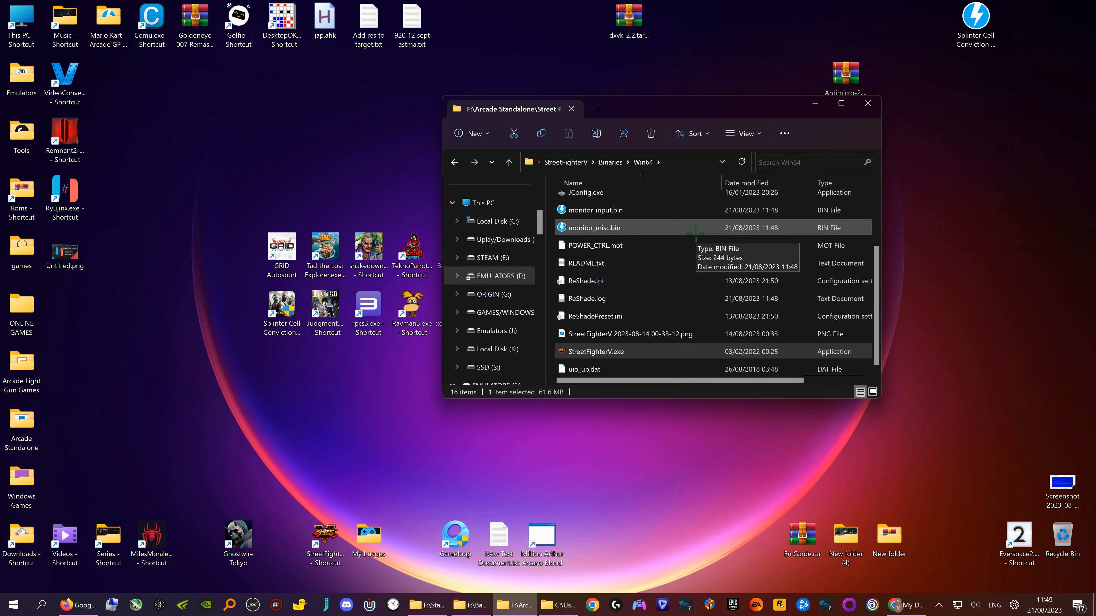
Permanently delete monitor_input.bin and monitor_misc.bin from the Win64 folder.
scroll(653, 357, "up", 2)
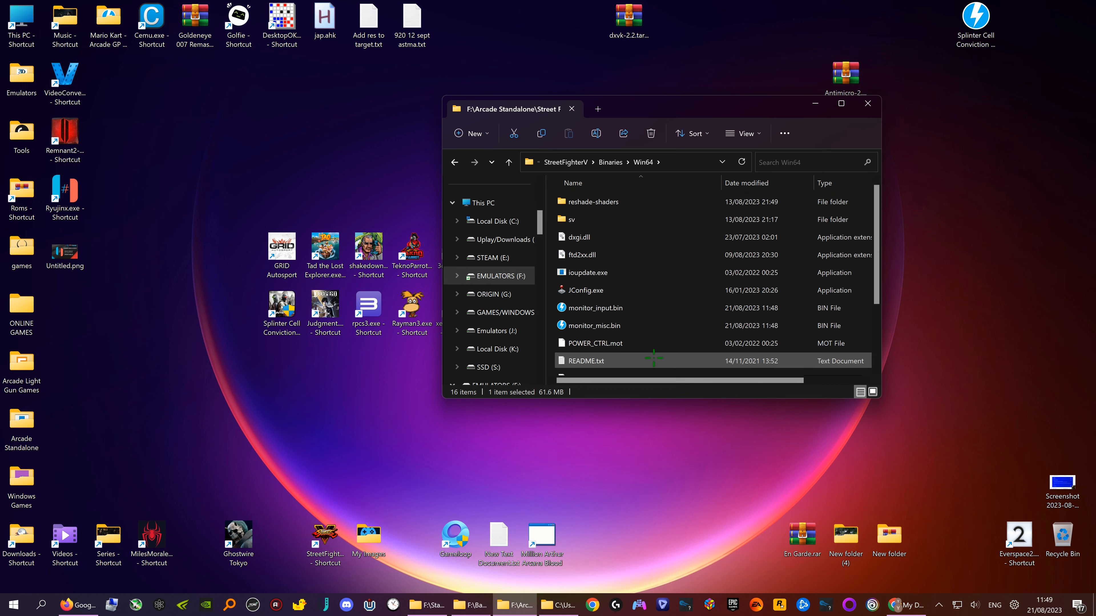
left_click(604, 307)
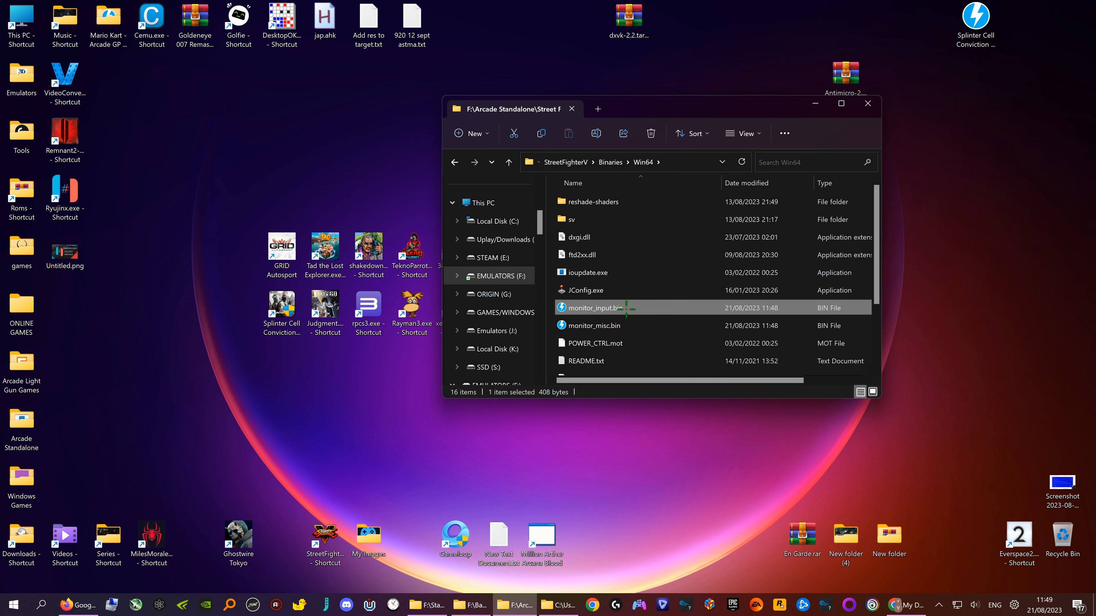
left_click(627, 325, "ctrl")
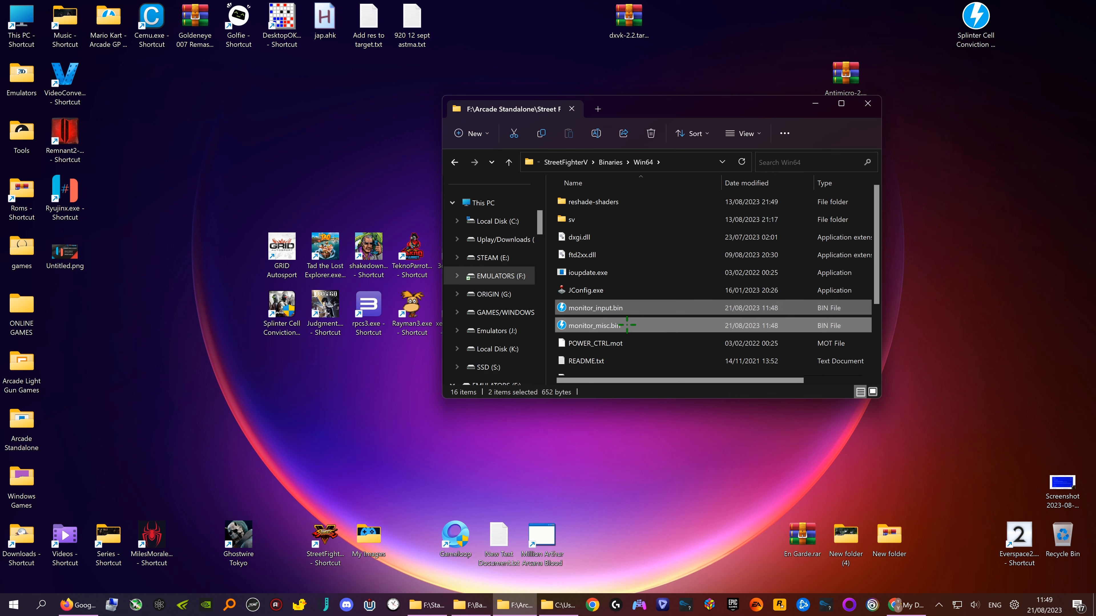
key("shift+Delete")
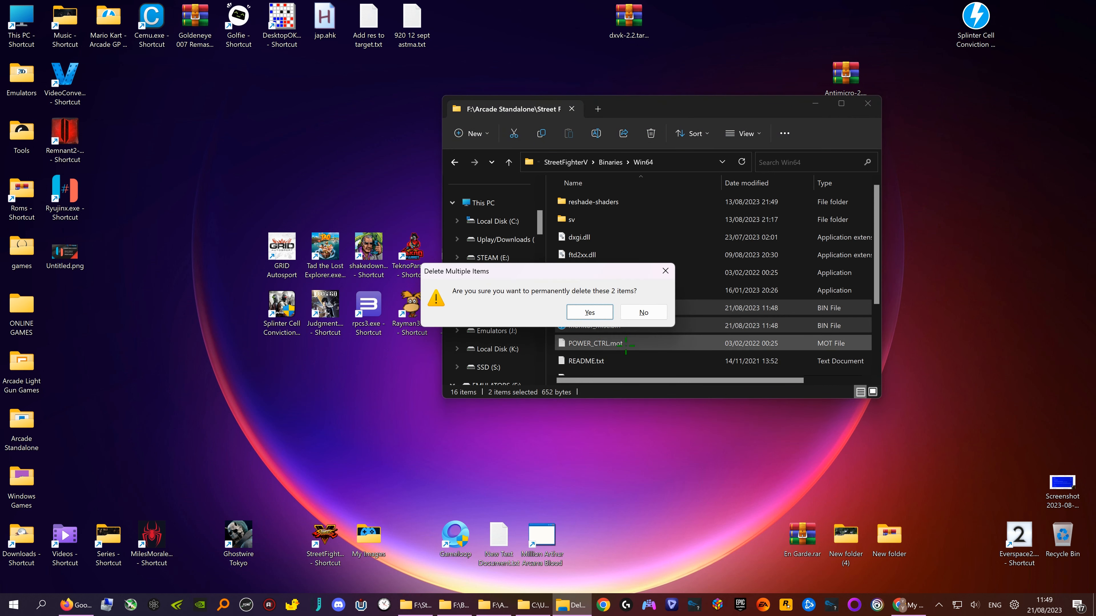
left_click(582, 320)
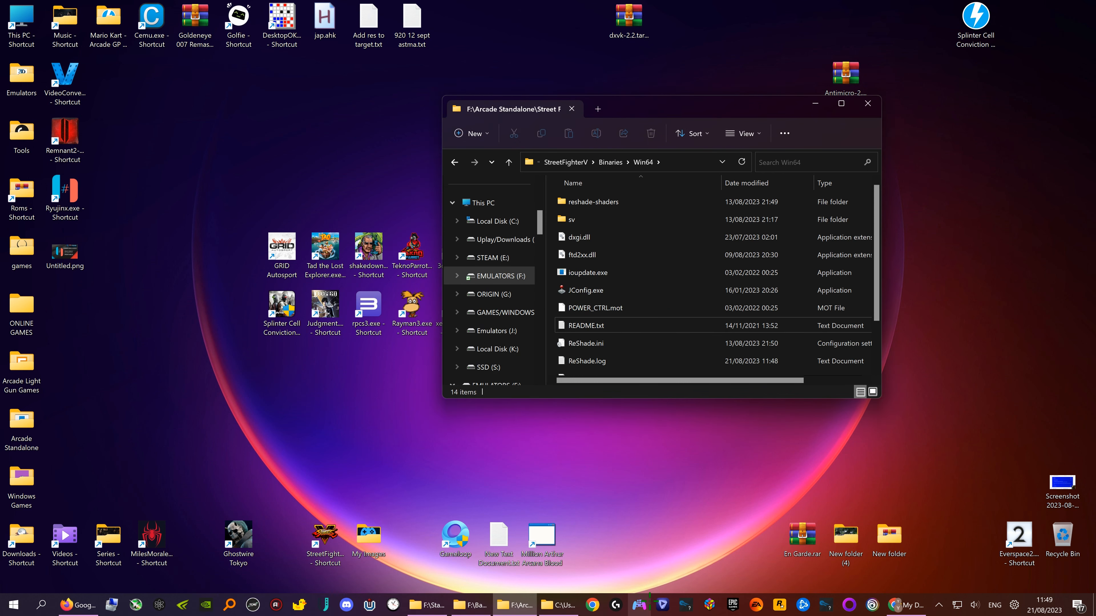
Start DS4Windows and minimise it, and open JConfig.exe from the Win64 folder.
left_click(639, 604)
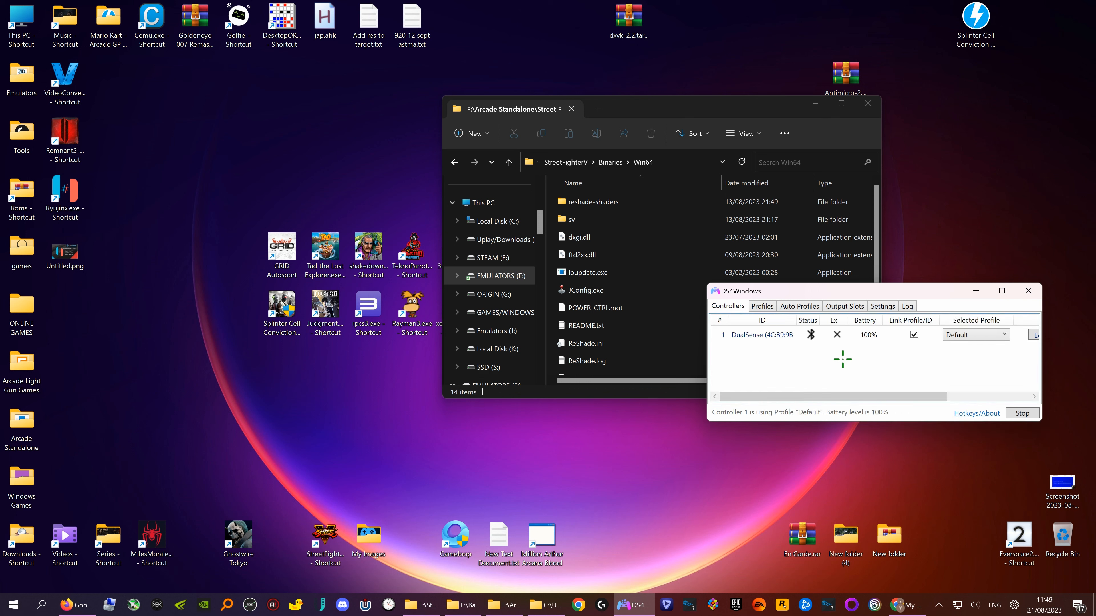
left_click(978, 292)
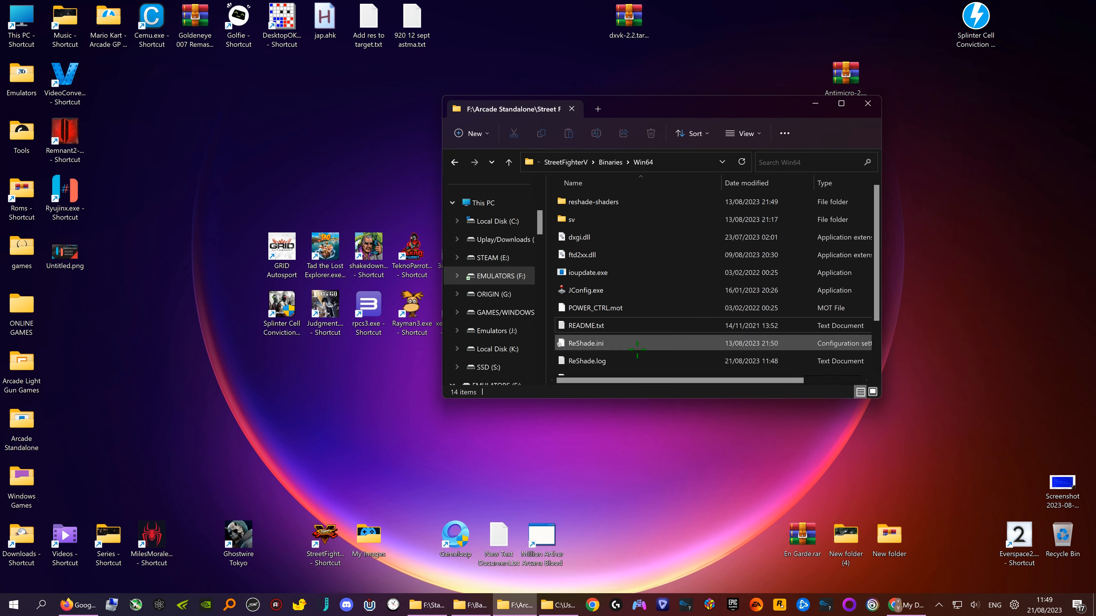
double_click(585, 288)
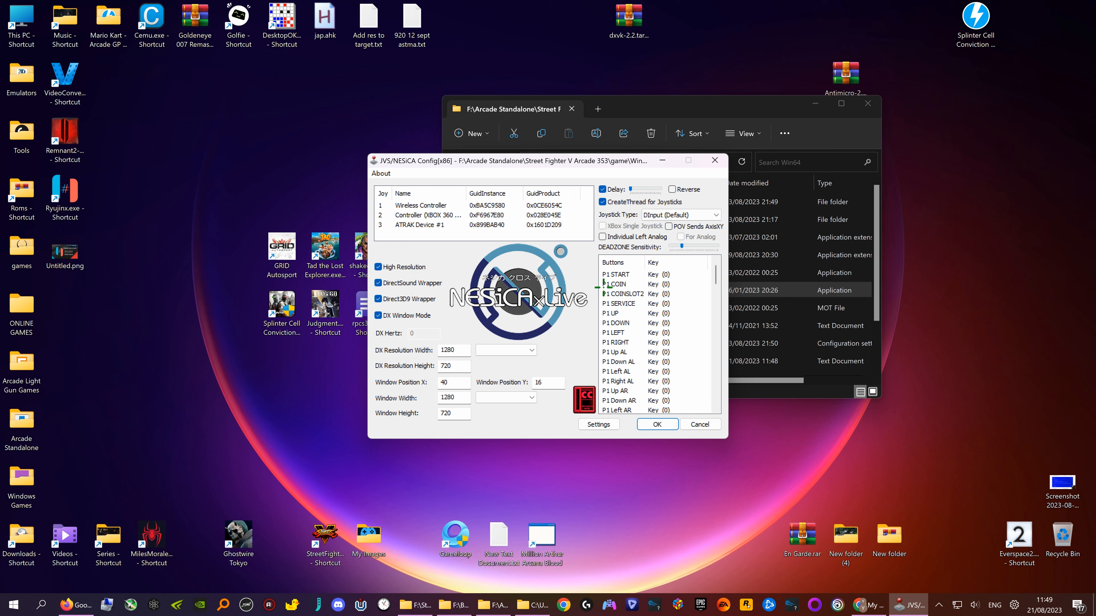
Bind P1 START to Joy2 Button 7, P1 COIN to Joy2 Button 6, and the P1 directions to the Joy2 X and Y axes.
left_click(628, 272)
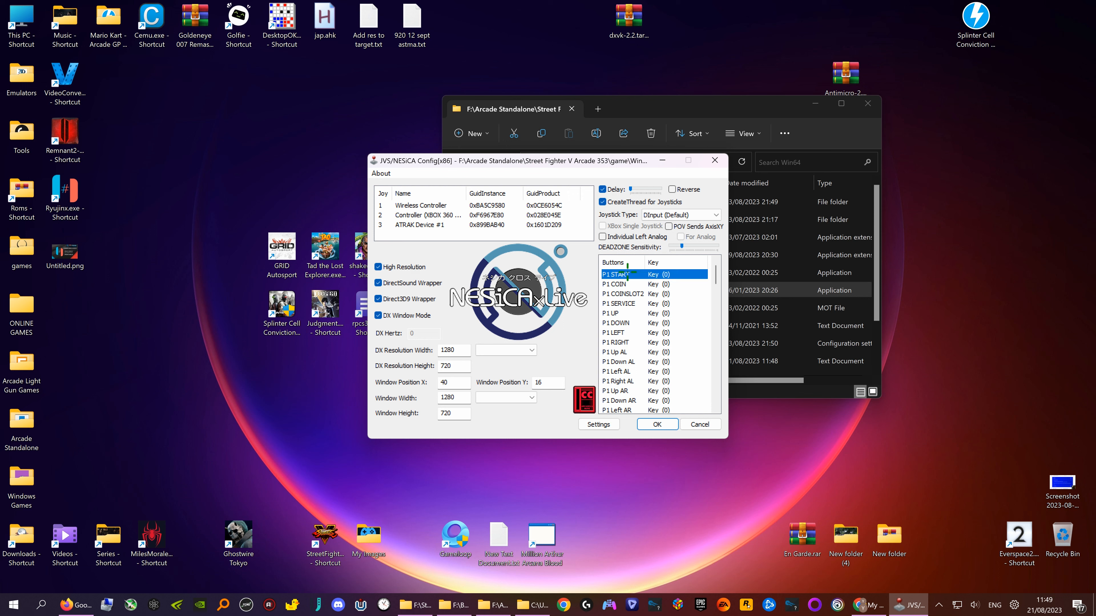
double_click(627, 272)
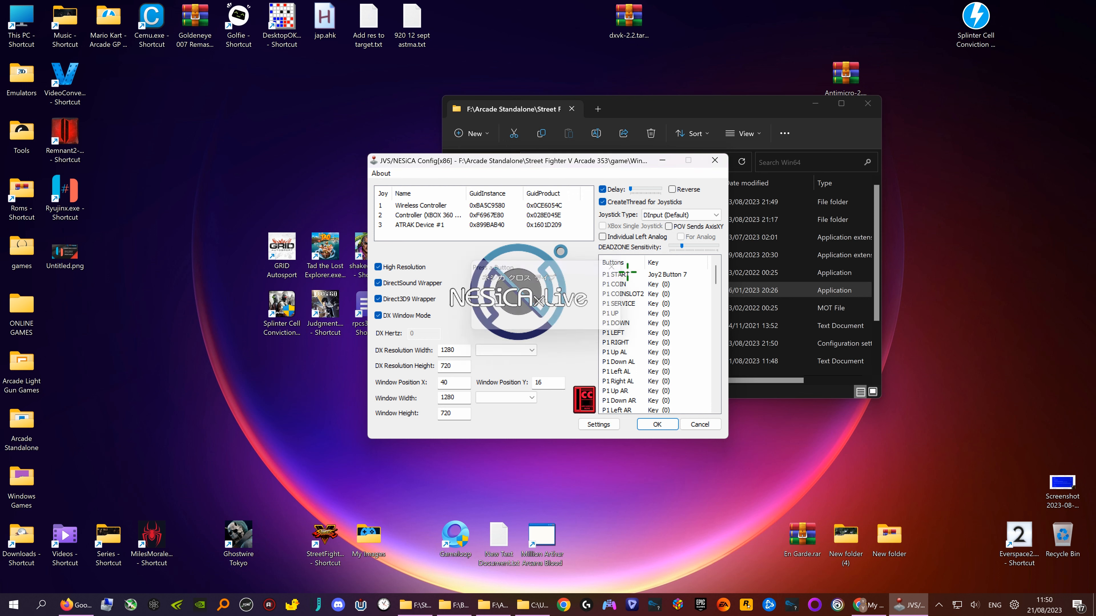
double_click(622, 284)
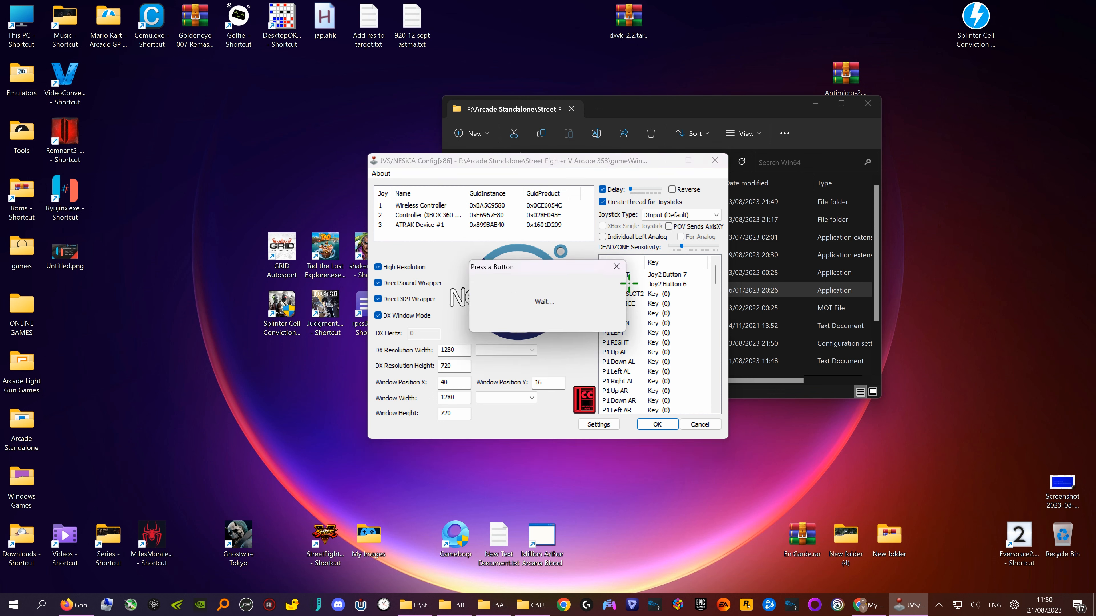
double_click(641, 313)
double_click(641, 322)
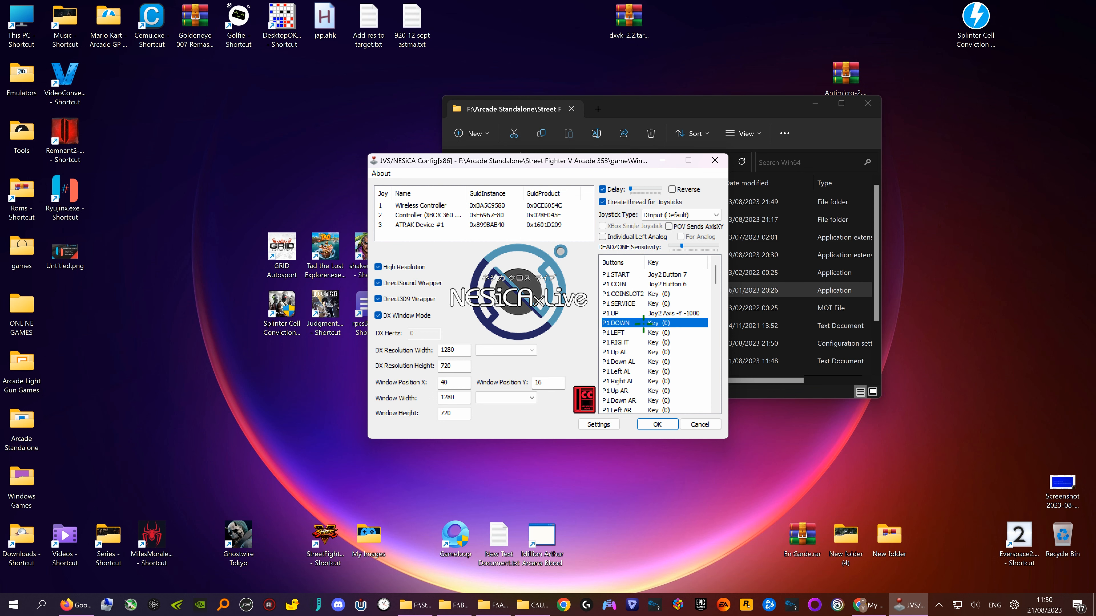
double_click(648, 332)
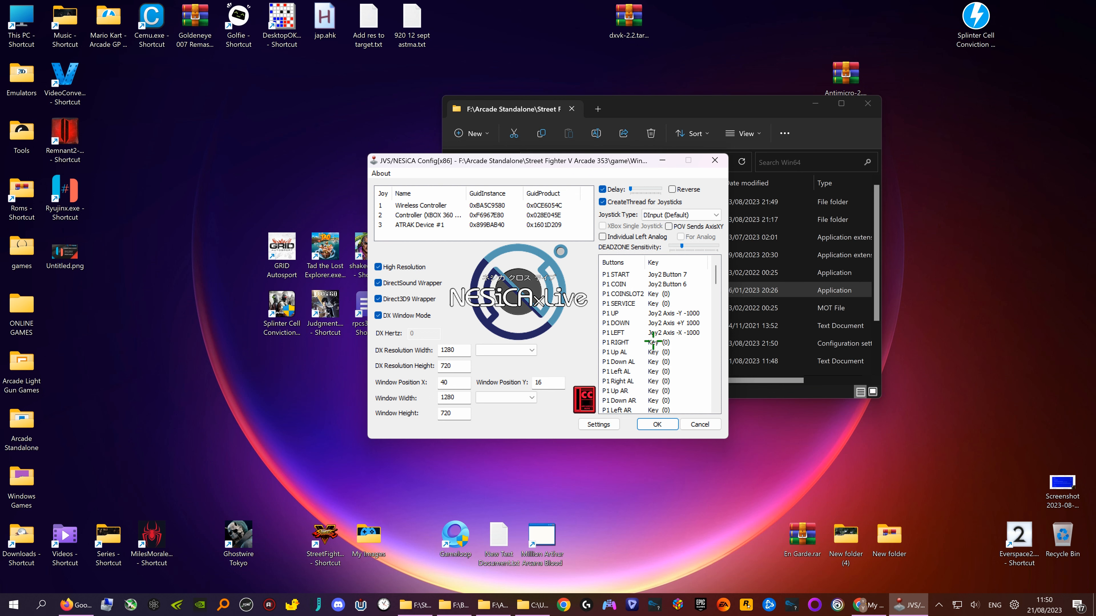
double_click(652, 342)
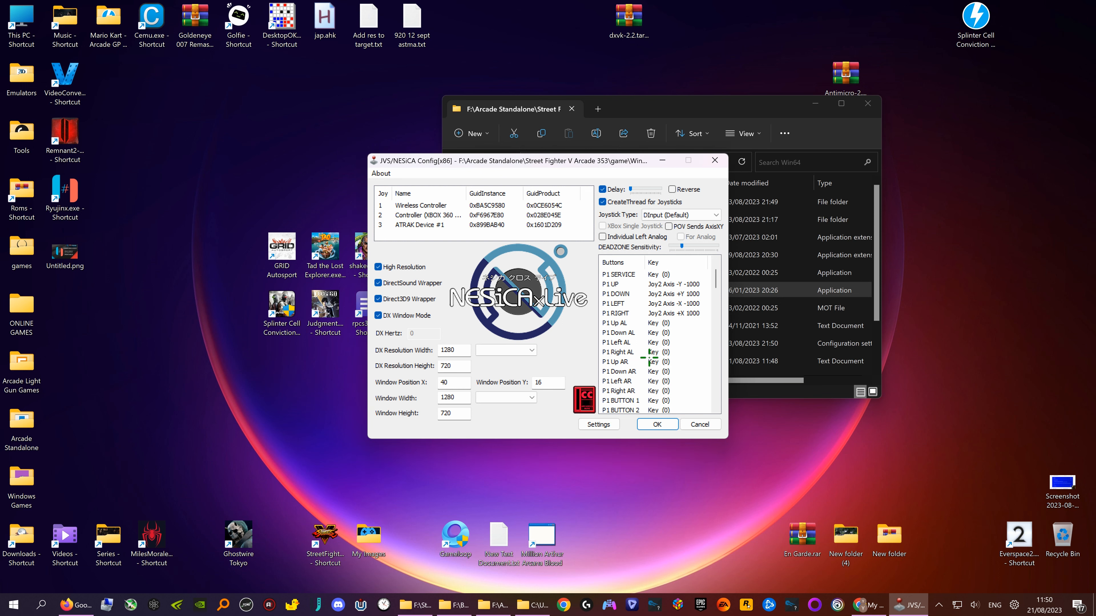
Bind P1 BUTTON 1 to 8 to Joy2 Button 0, 2, 1, 3, Axis +Z, Axis -Z, Button 4 and Button 5.
scroll(649, 357, "down", 3)
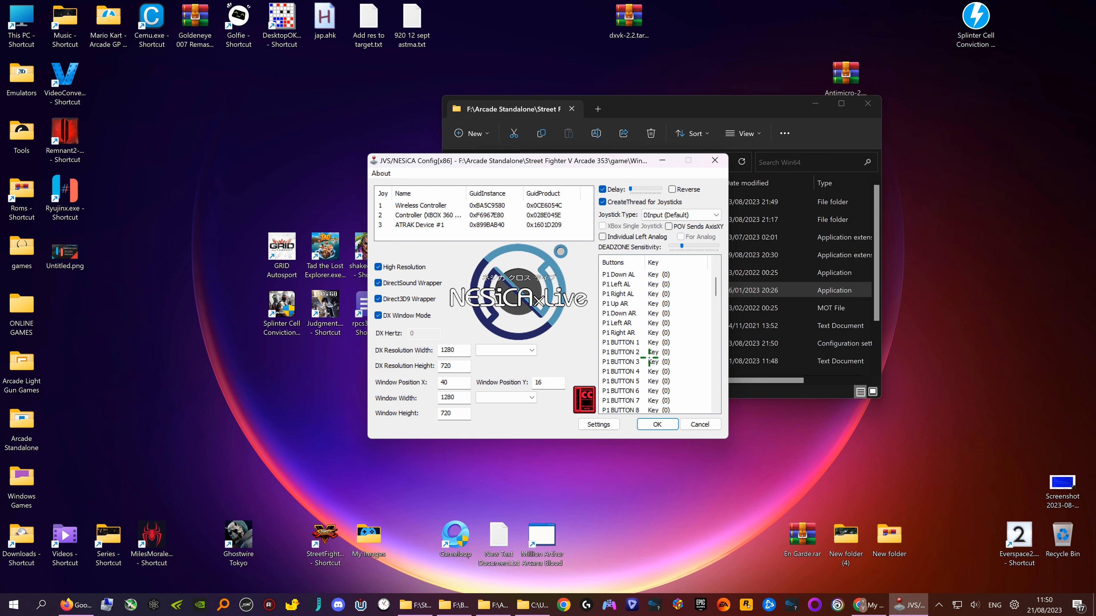
double_click(659, 342)
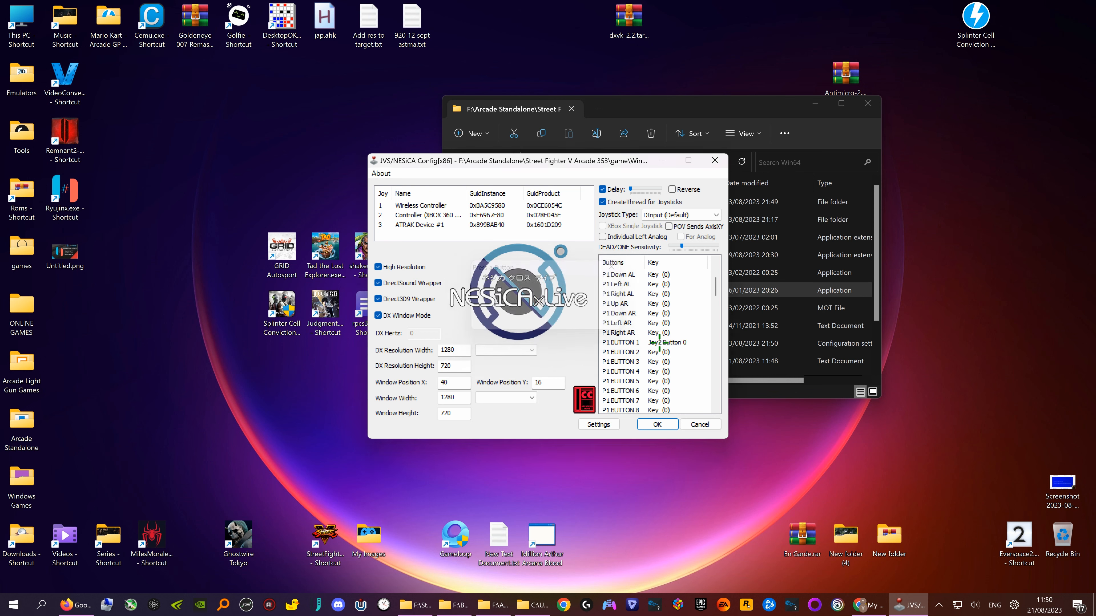
double_click(654, 352)
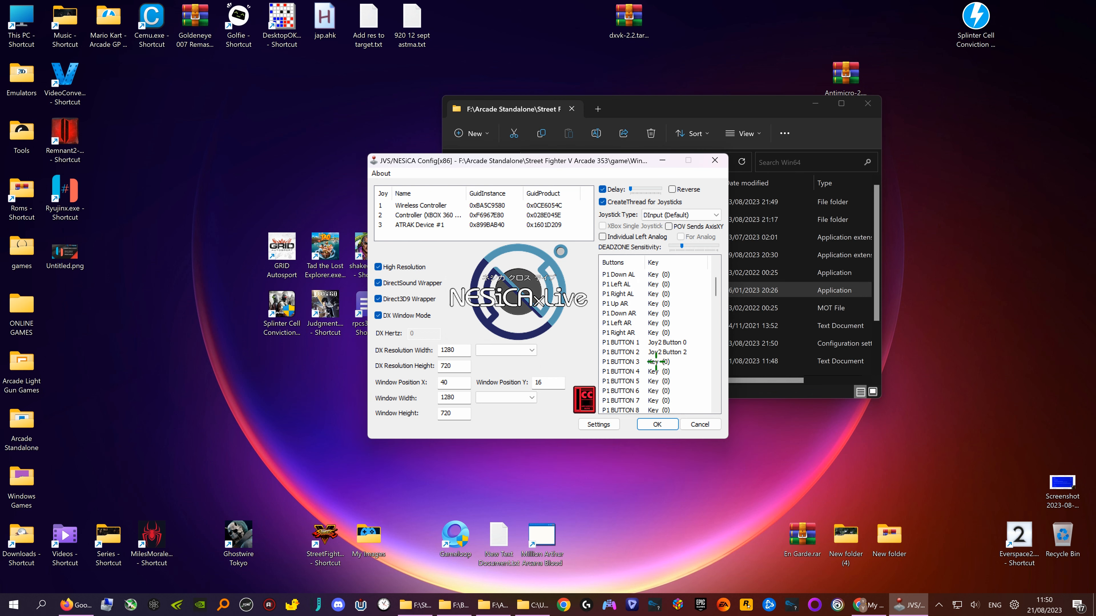
double_click(665, 362)
double_click(665, 371)
double_click(660, 381)
double_click(654, 390)
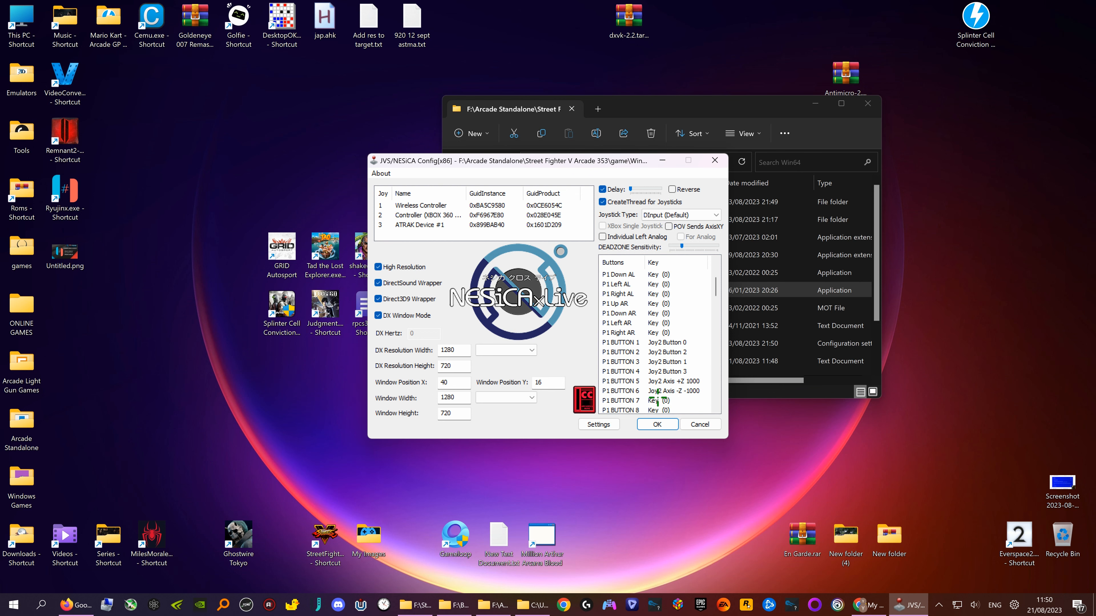
double_click(656, 400)
double_click(664, 410)
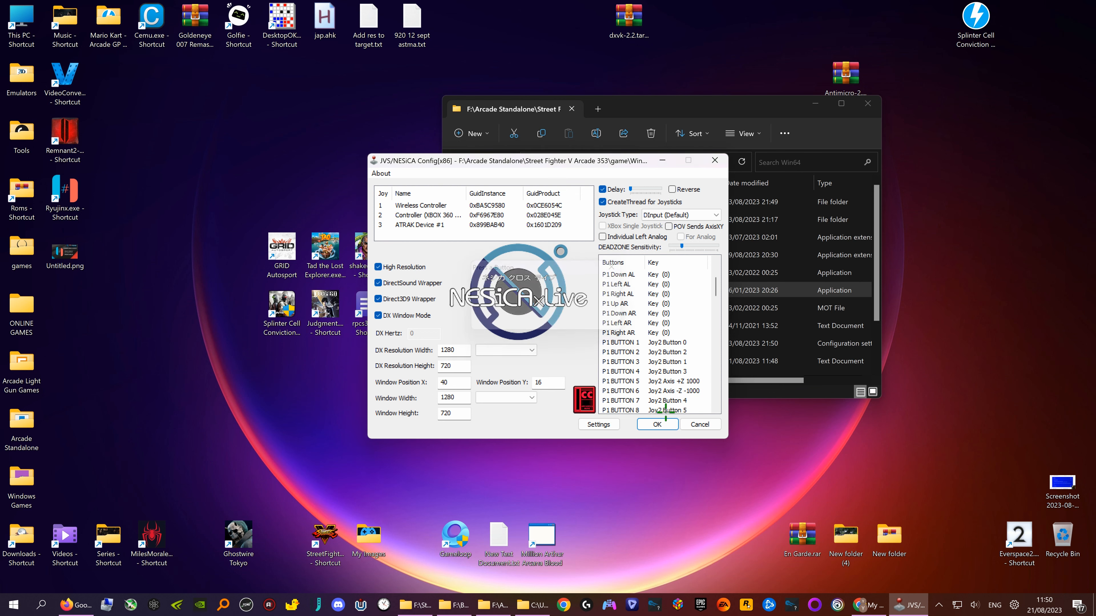
Bind TEST MODE to Joy2 POV0 0 and EXIT to Joy2 POV0 18000, and save the configuration.
scroll(665, 413, "down", 12)
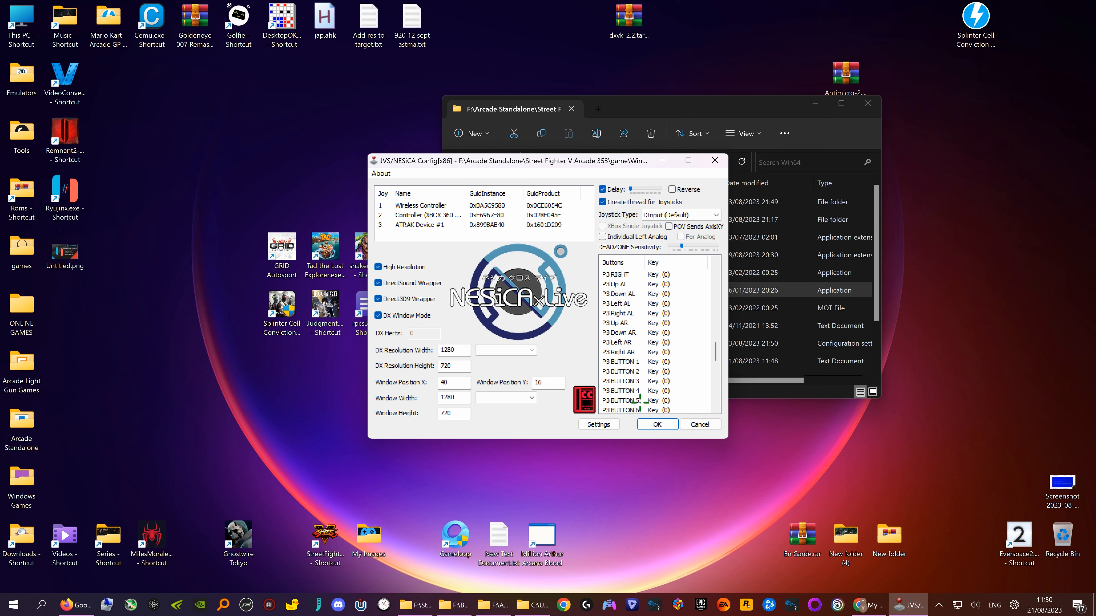
scroll(640, 401, "down", 10)
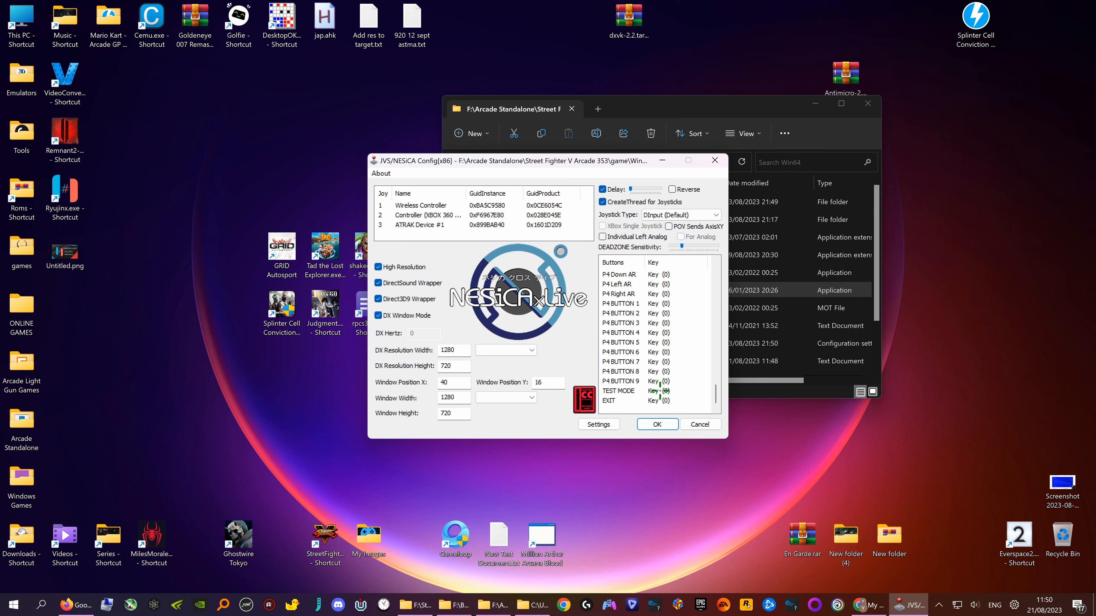
double_click(666, 391)
double_click(659, 400)
left_click(659, 424)
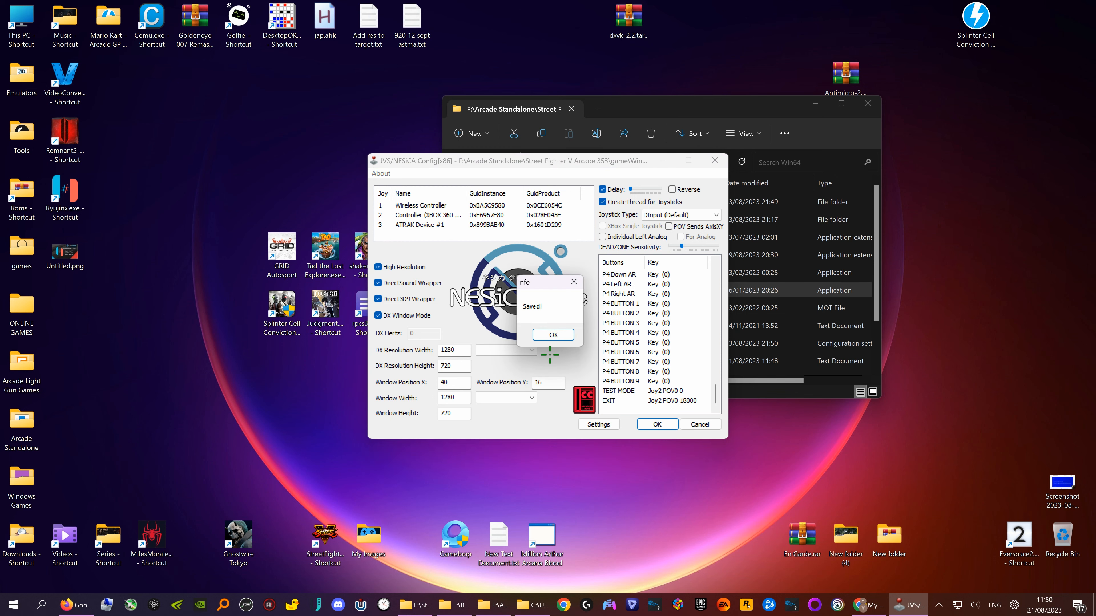
left_click(553, 335)
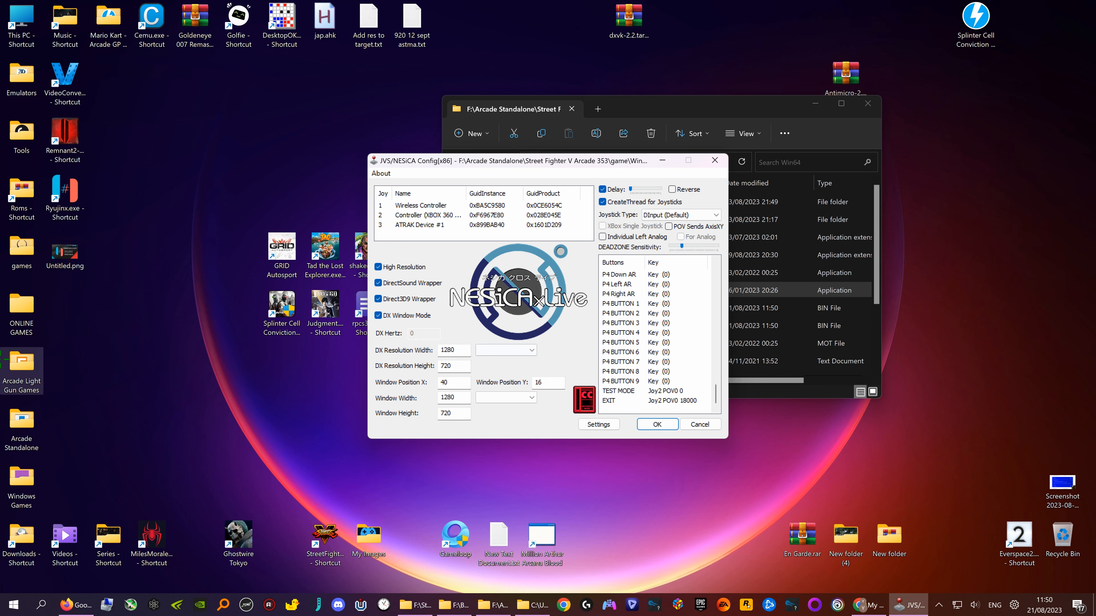
Look through the Arcade Light Gun Games and Arcade Standalone desktop folders for the Street Fighter V shortcut.
double_click(36, 368)
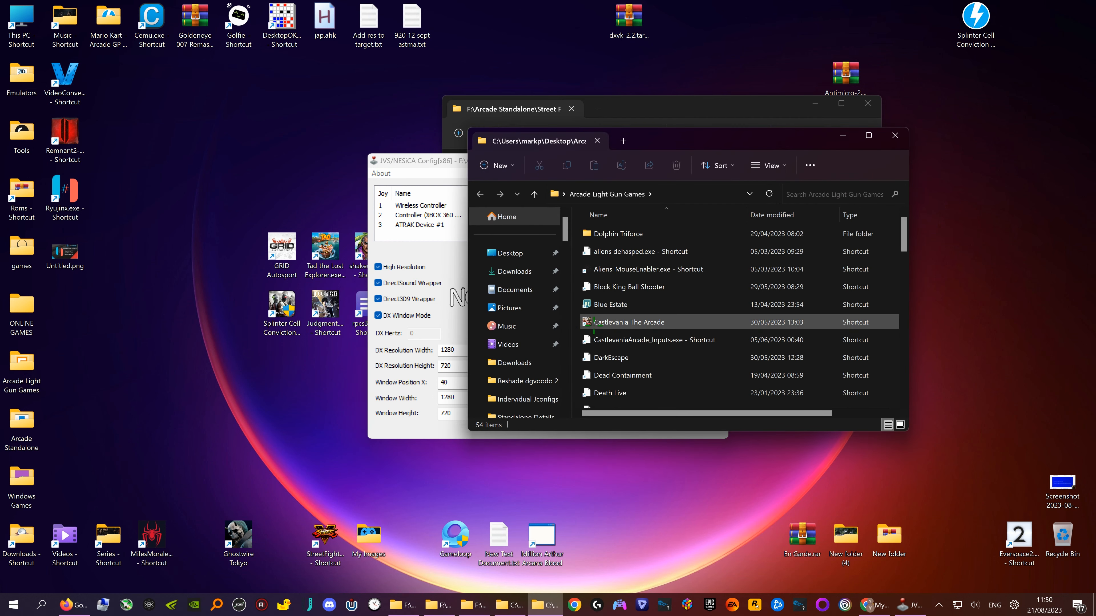
left_click(895, 135)
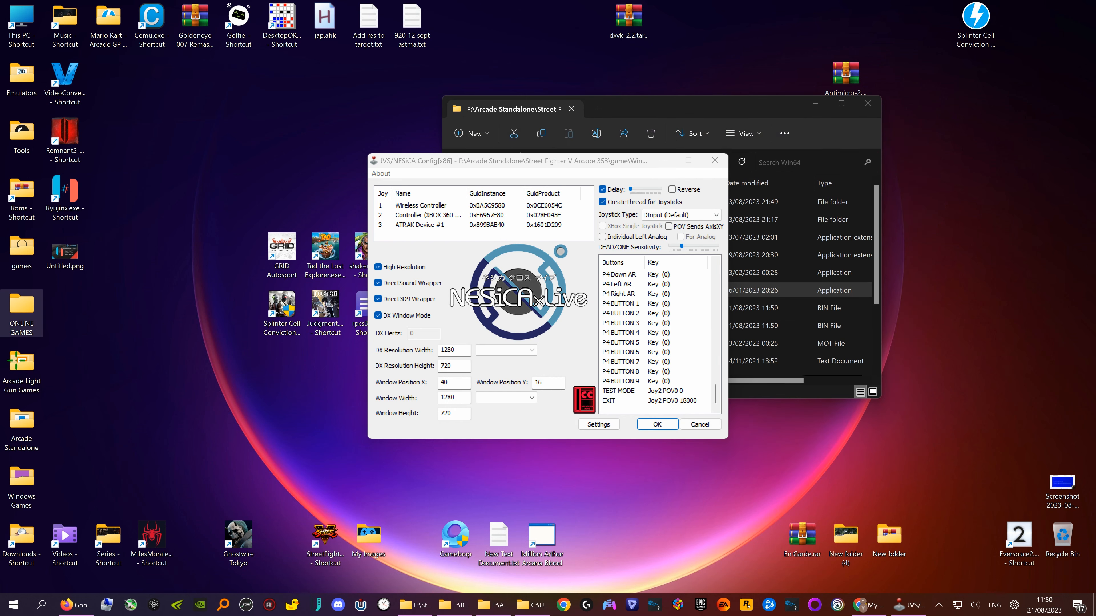
double_click(22, 432)
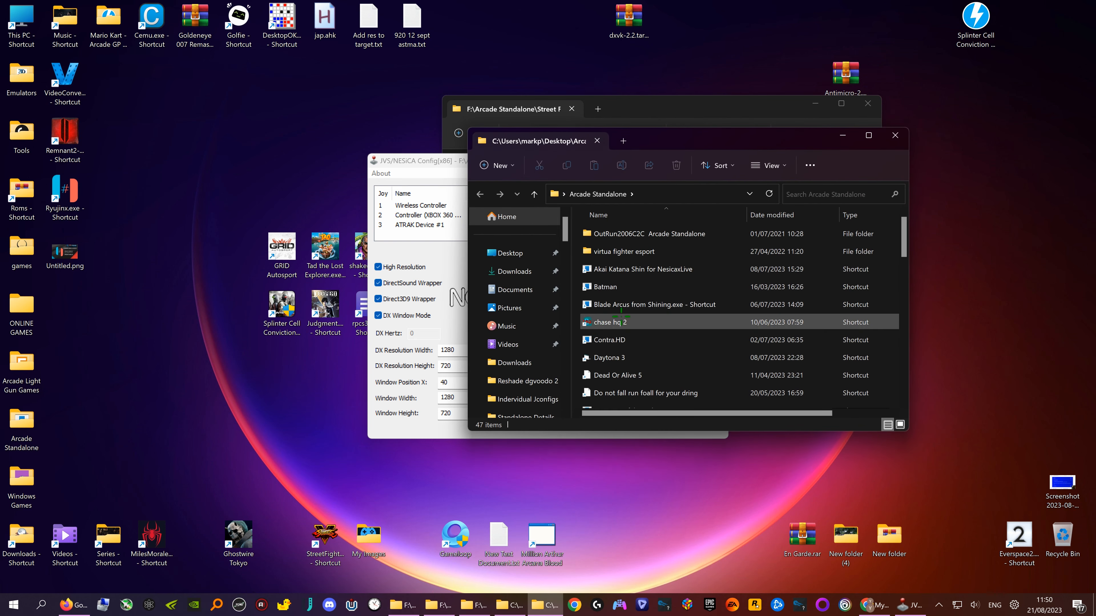
scroll(621, 320, "down", 4)
scroll(621, 320, "down", 6)
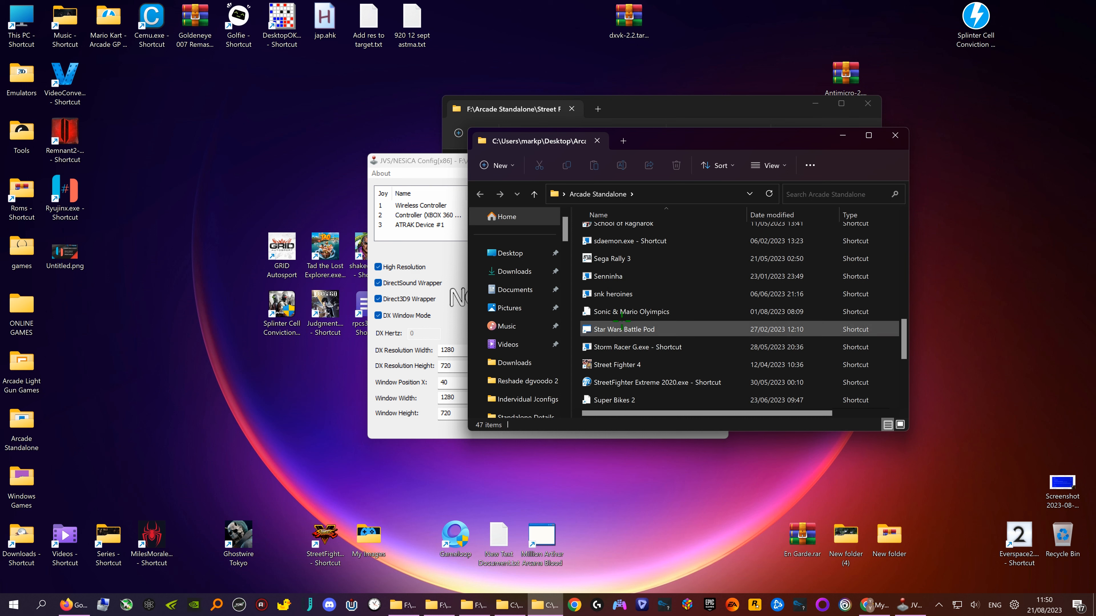
scroll(622, 319, "down", 1)
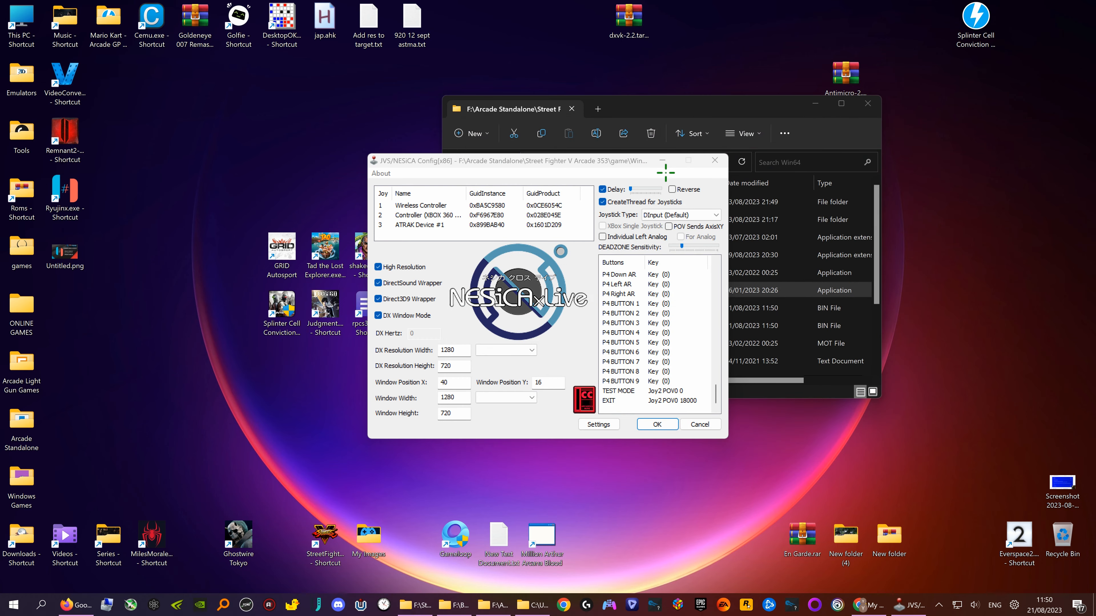
Test the new bindings by launching Street Fighter V from its desktop shortcut, adding credits, and exiting the game.
key("Escape")
left_click_drag(618, 110, 436, 91)
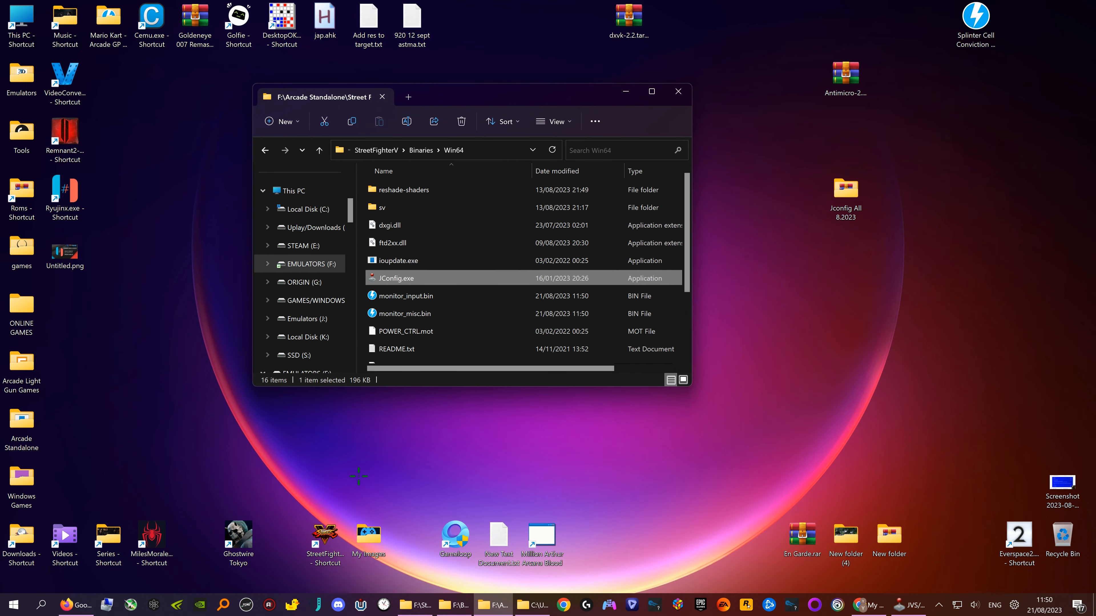
left_click(322, 536)
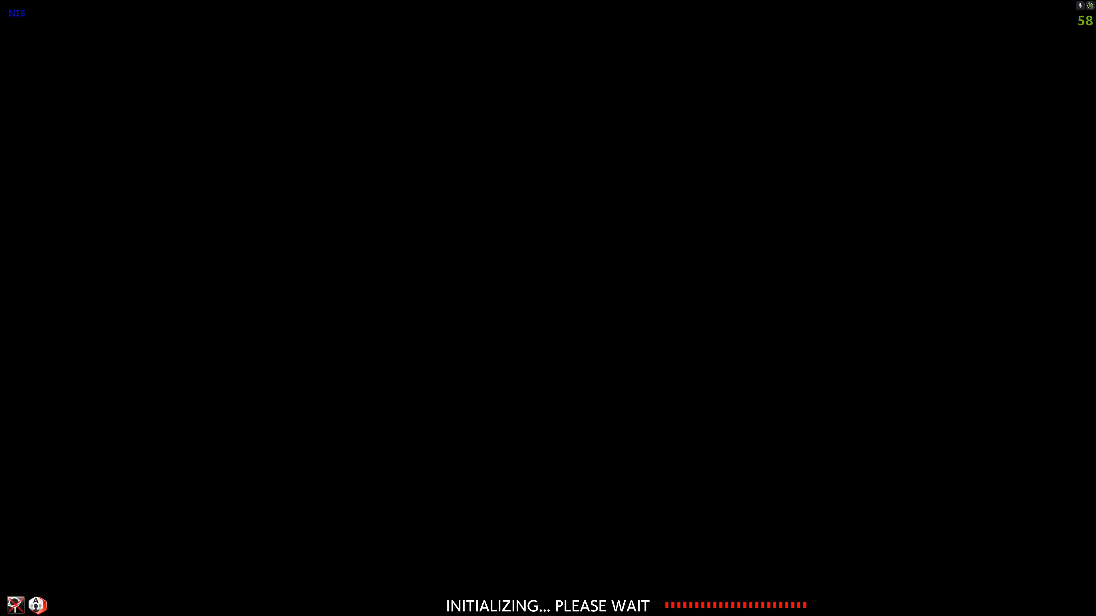
key("5")
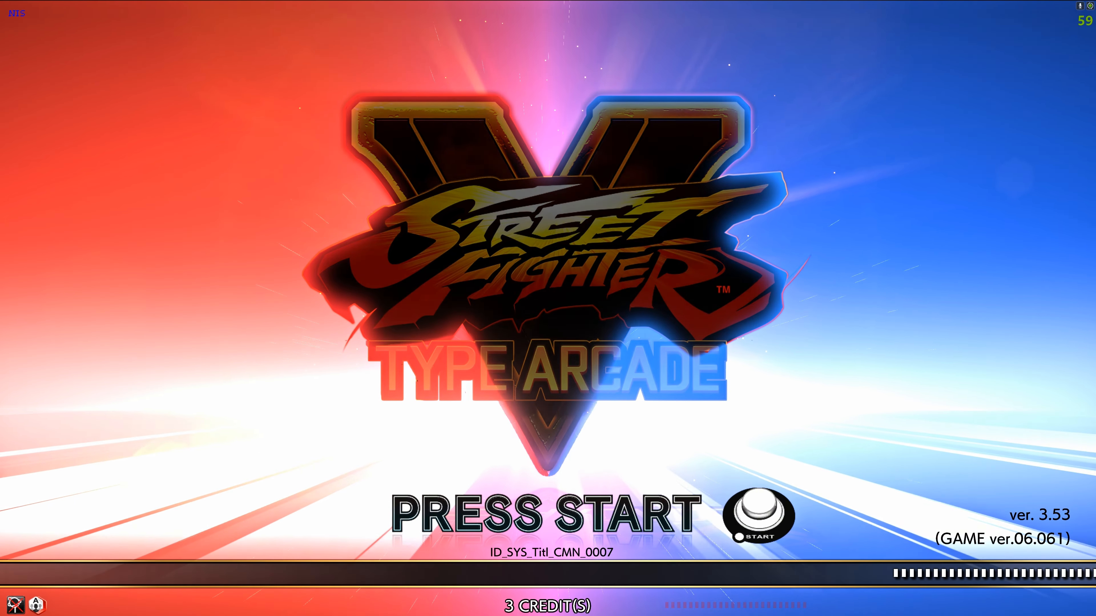
key("alt+F4")
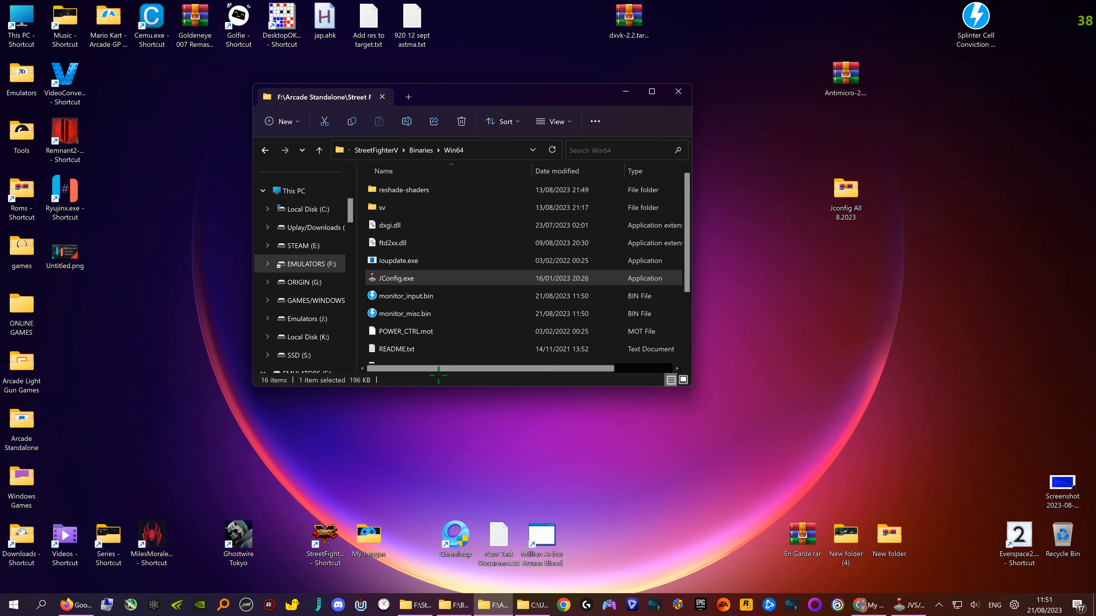
Bring up the DS4Windows window running in the background and quit the program.
left_click(938, 604)
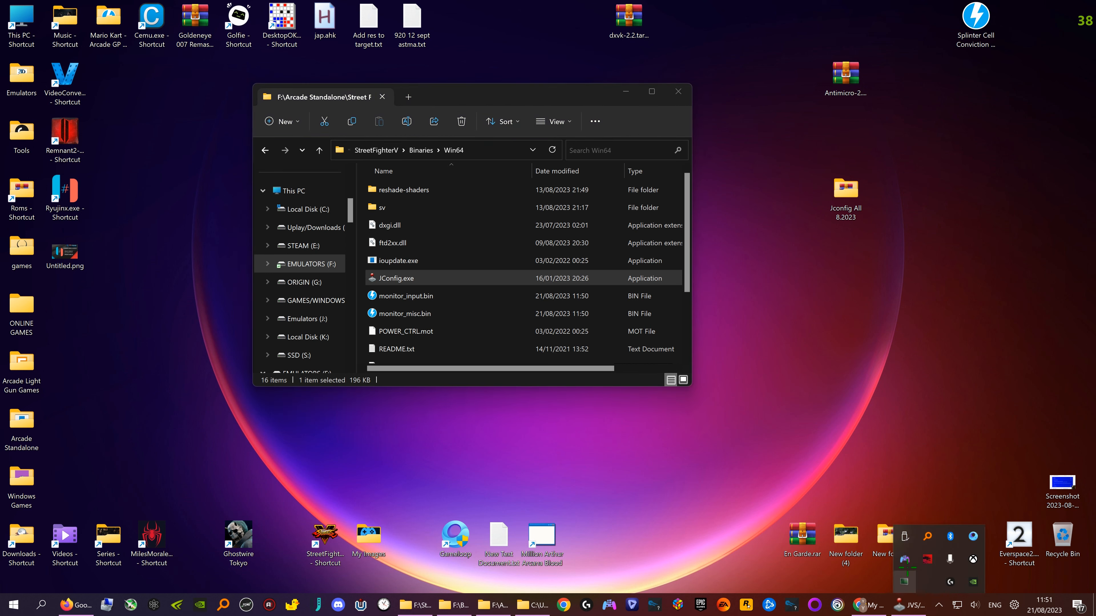
left_click(904, 559)
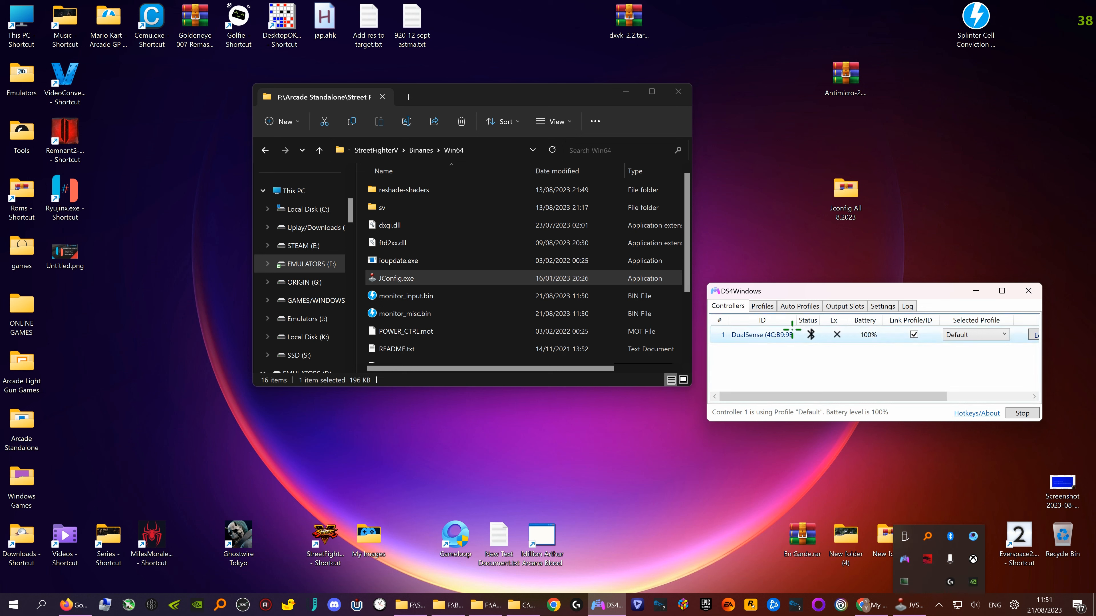
left_click(1027, 290)
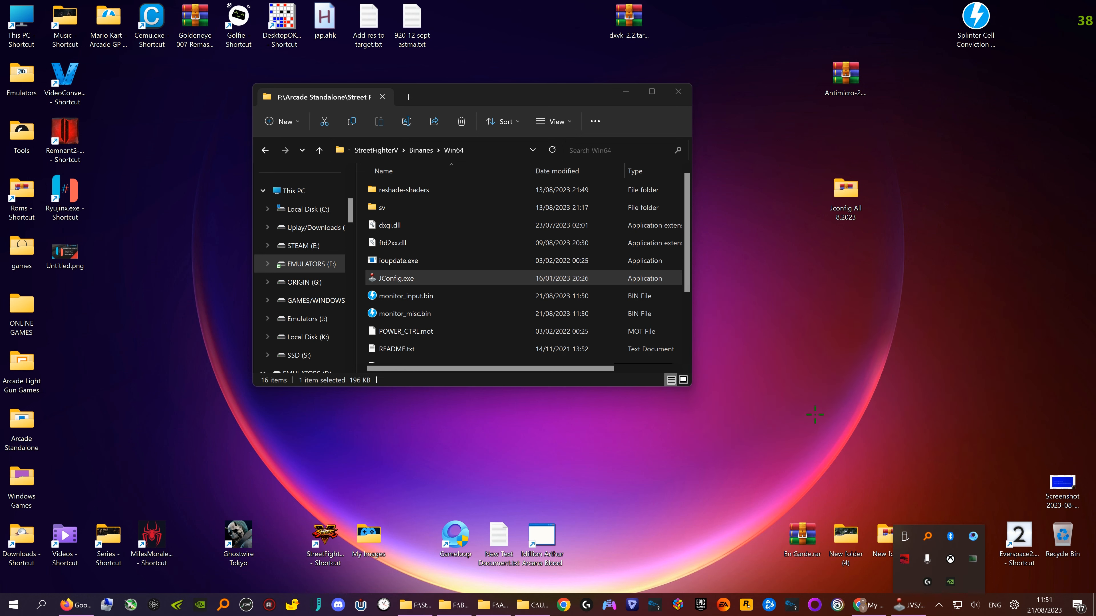
Permanently delete monitor_input.bin and monitor_misc.bin from the Street Fighter V Win64 folder.
left_click(938, 604)
left_click(422, 314)
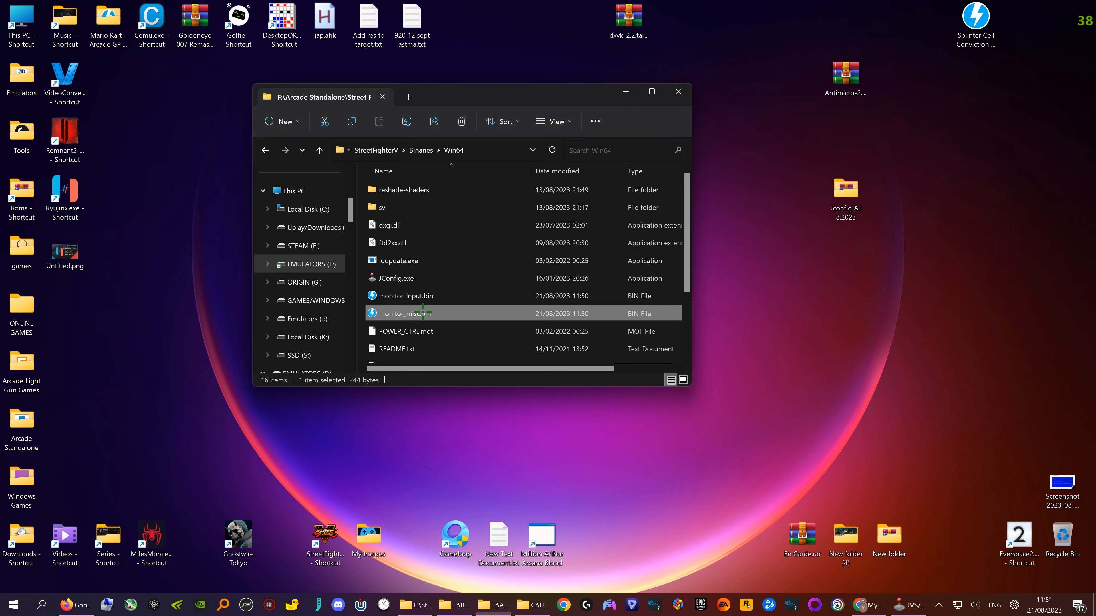
left_click(404, 295, "ctrl")
key("shift+Delete")
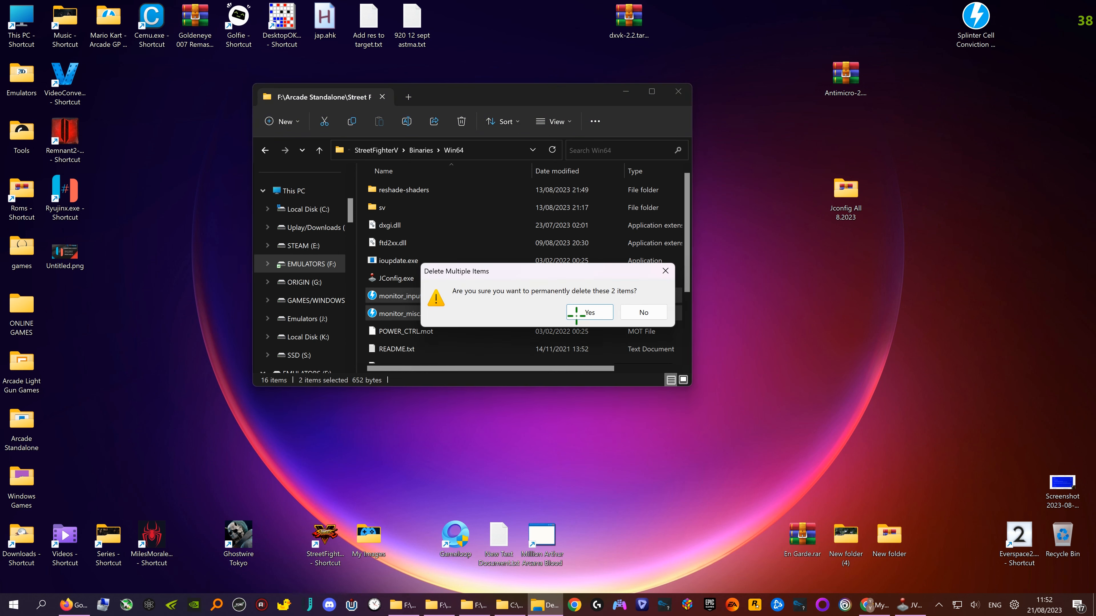
key("Return")
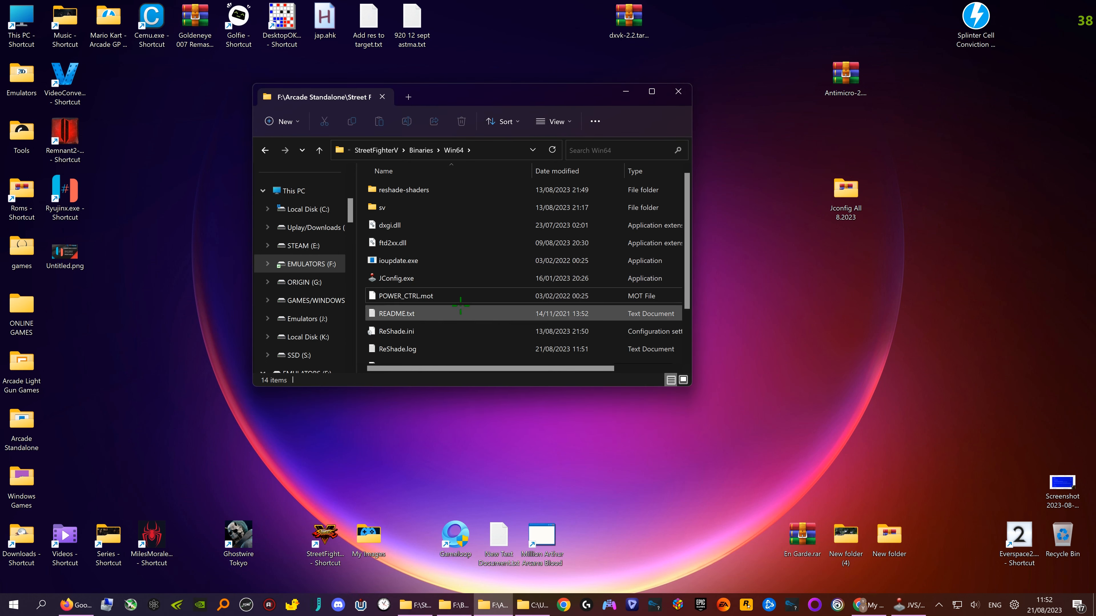
Open JConfig.exe, set the joystick type to XInput (XBox Gamepad) with Individual Left Analog enabled, and save the configuration.
double_click(425, 277)
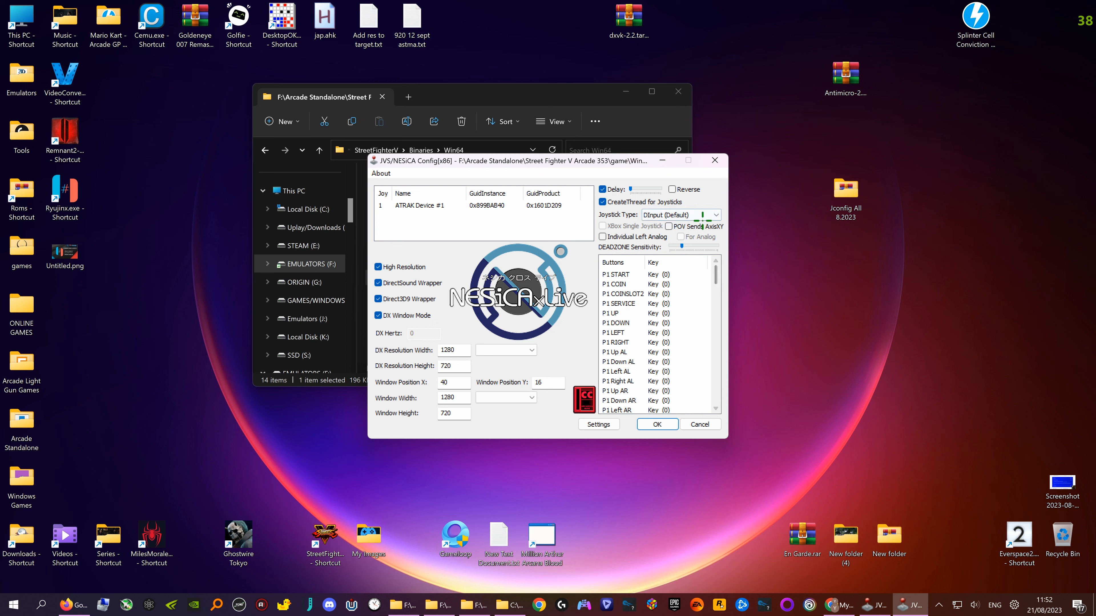
left_click(695, 214)
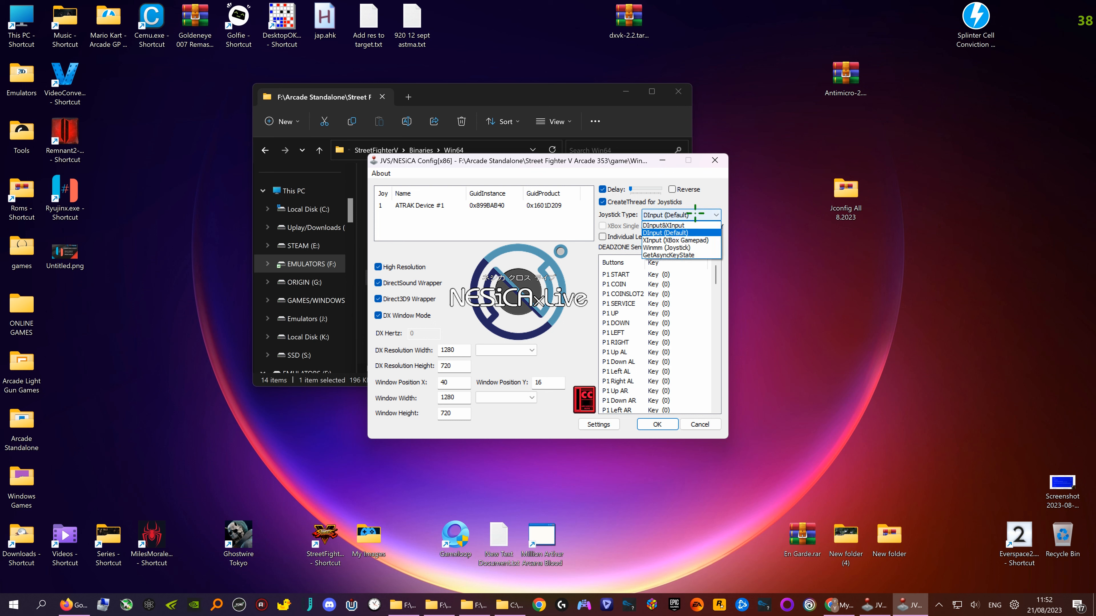
left_click(691, 240)
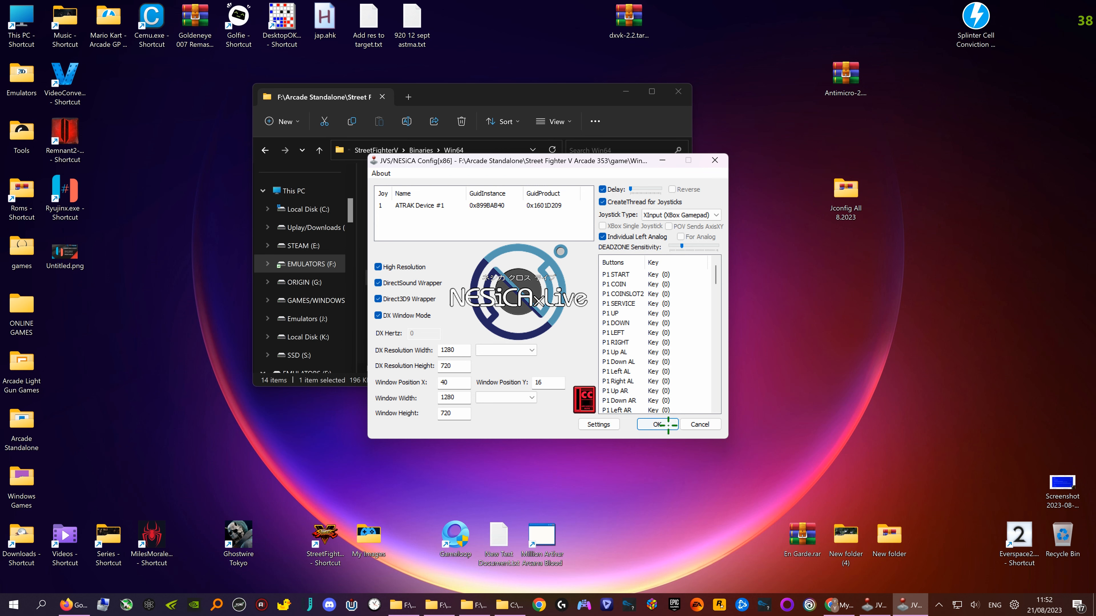
left_click(667, 425)
left_click(564, 331)
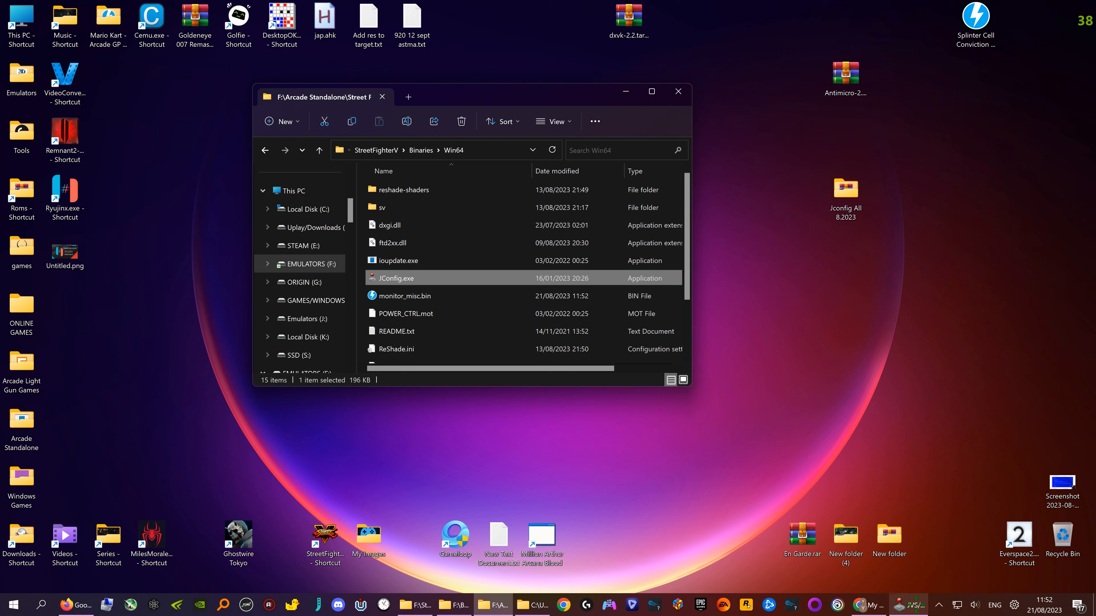
Start DS4Windows, minimize its window, and reopen JConfig.exe.
left_click(612, 608)
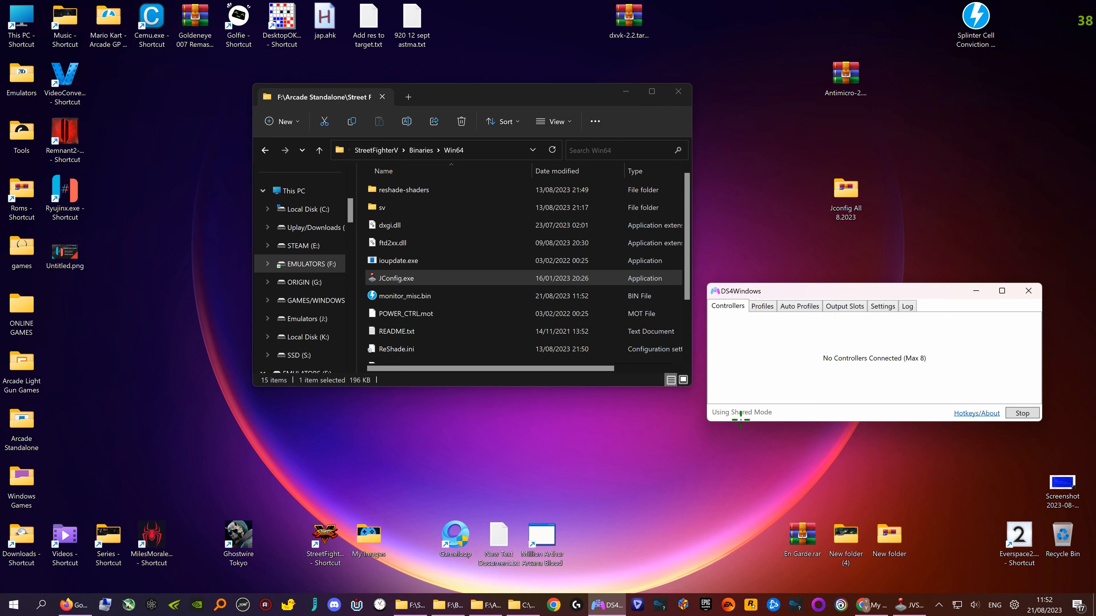
left_click(975, 290)
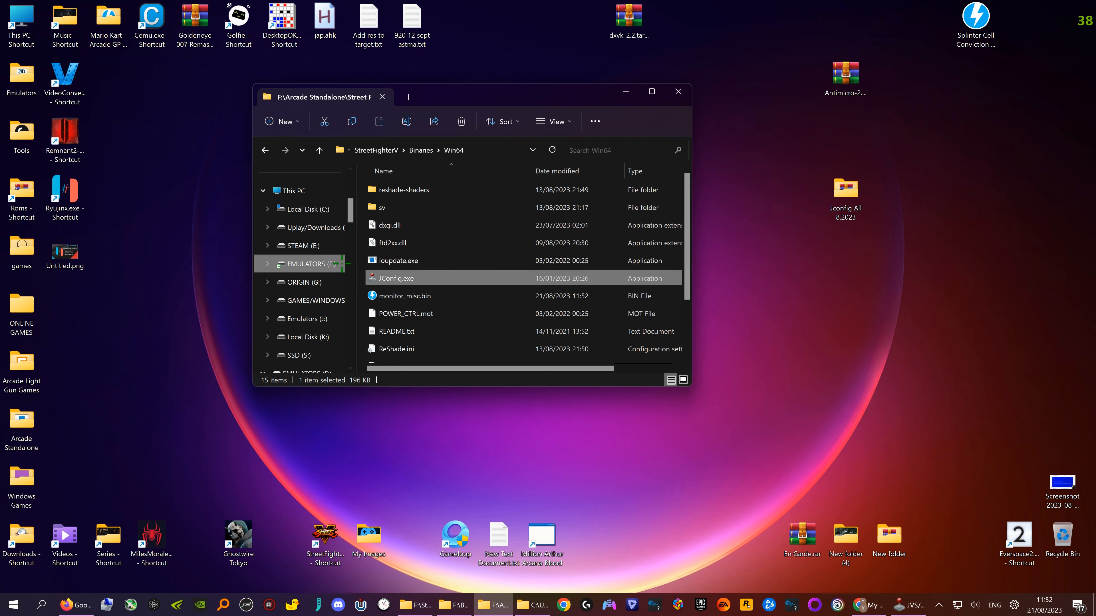
double_click(389, 282)
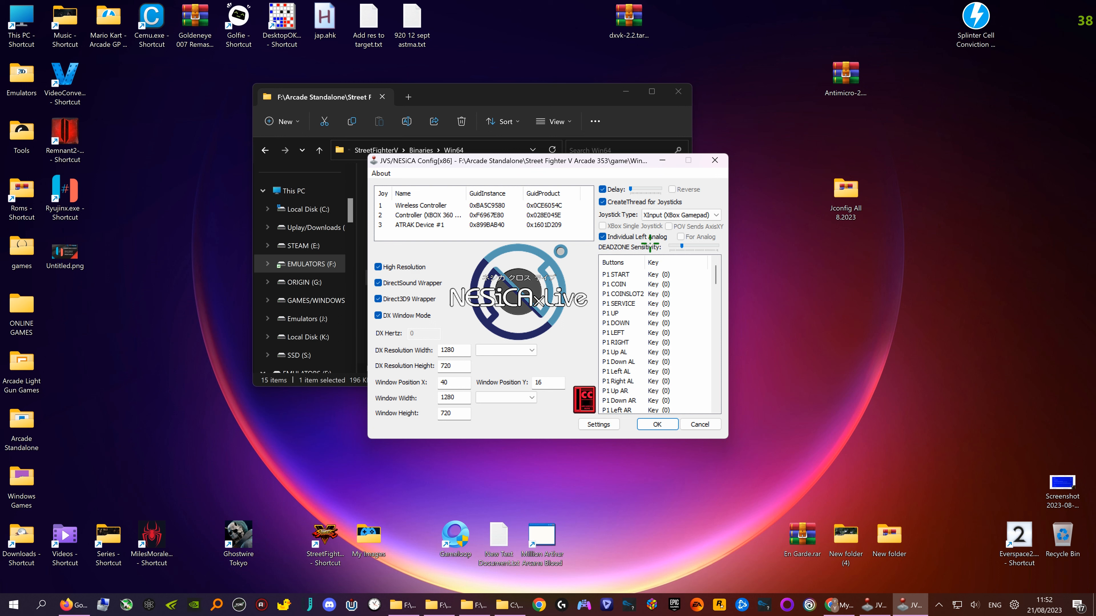
Bind P1 START and P1 COIN to Joy1 Buttons 9 and 8, and P1 Up, Down, Left and Right AL to Joy1 Axis -Y, +Y, +Y and +X.
double_click(654, 275)
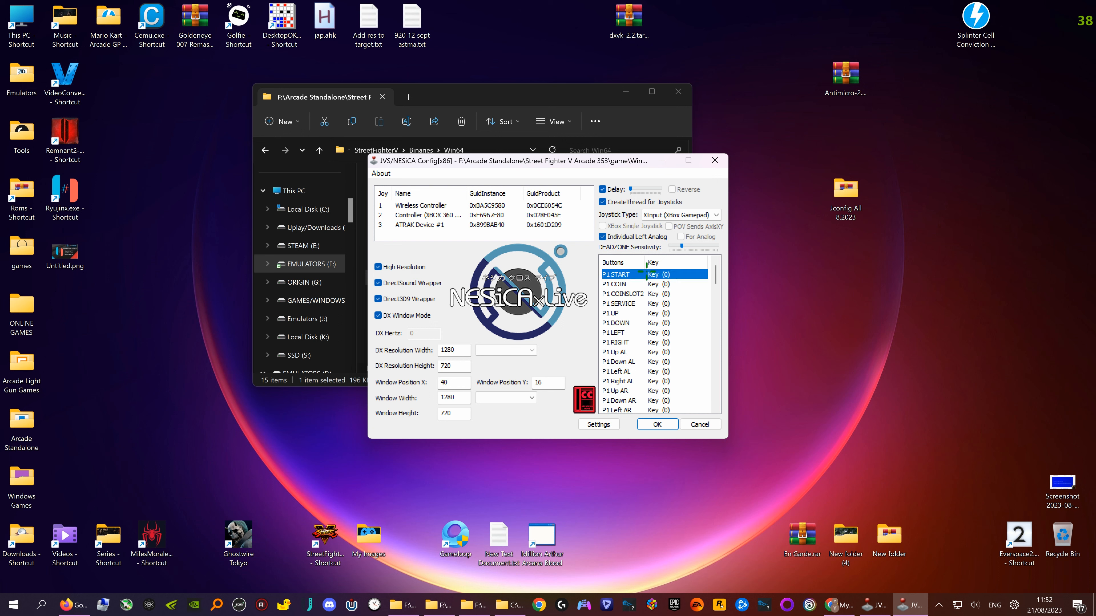
double_click(660, 283)
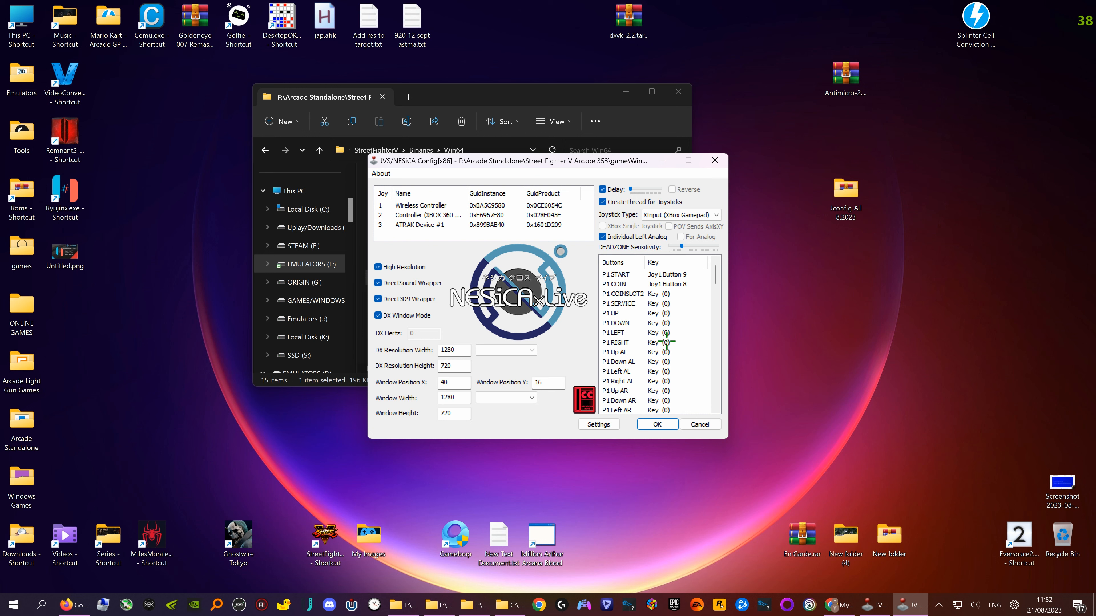
double_click(666, 352)
double_click(667, 362)
double_click(668, 371)
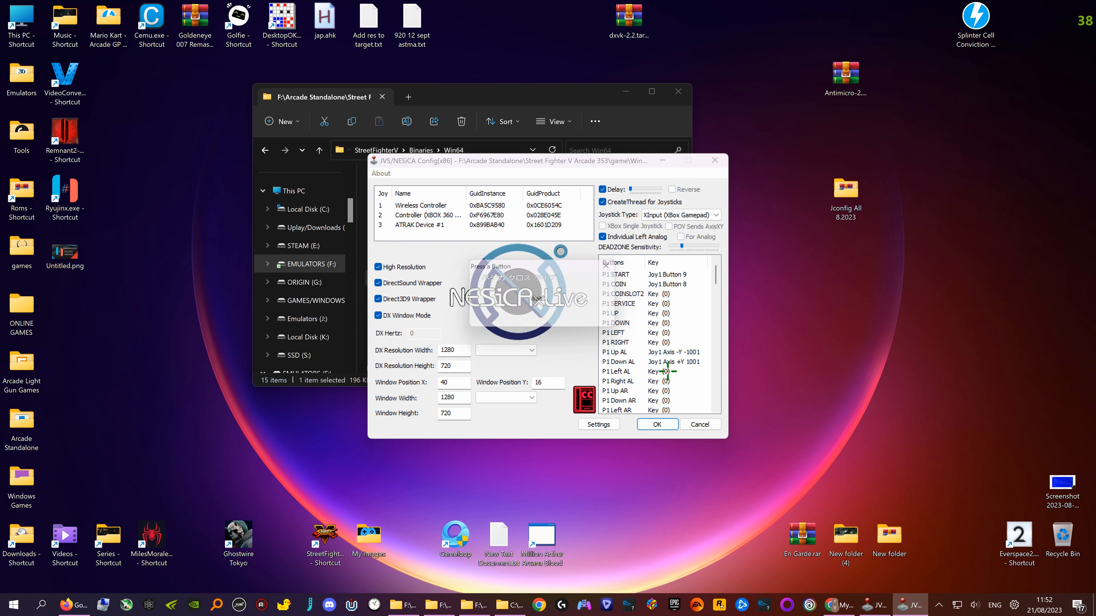
double_click(651, 381)
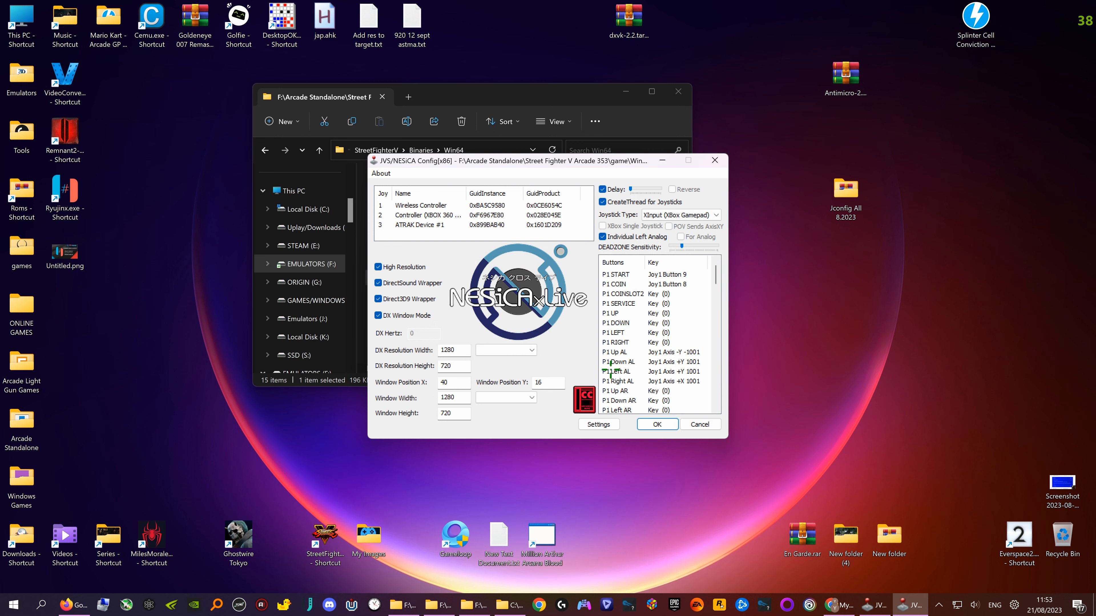
Bind P1 Up and Down AR to Joy1 Axis -Z and +Z, and P1 Left and Right AR to Joy1 rAxis -Z and +Z.
scroll(633, 374, "down", 1)
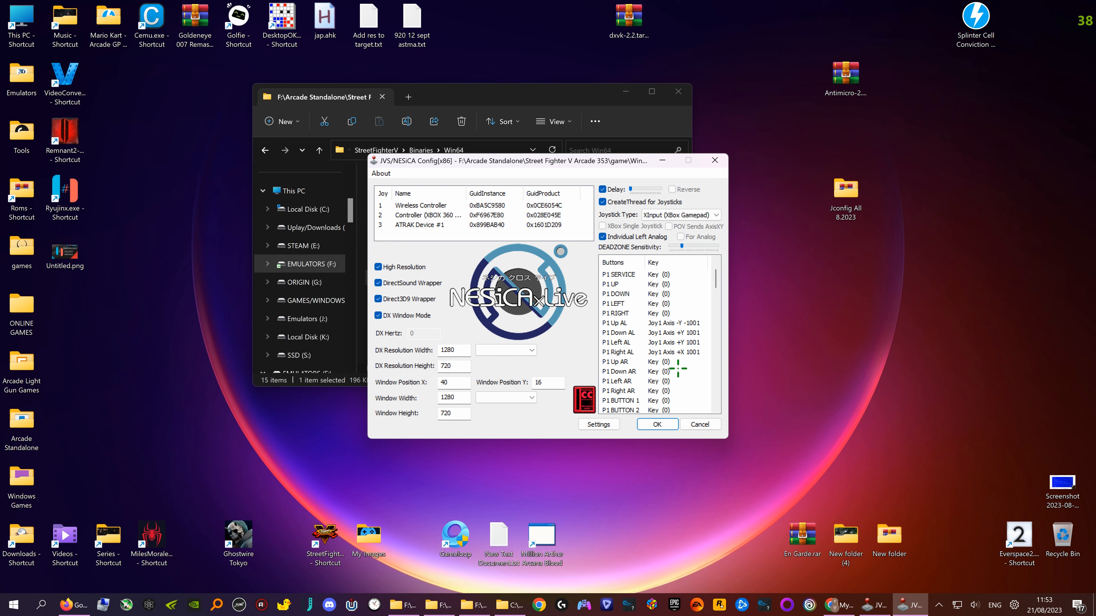
double_click(665, 361)
double_click(665, 371)
double_click(666, 381)
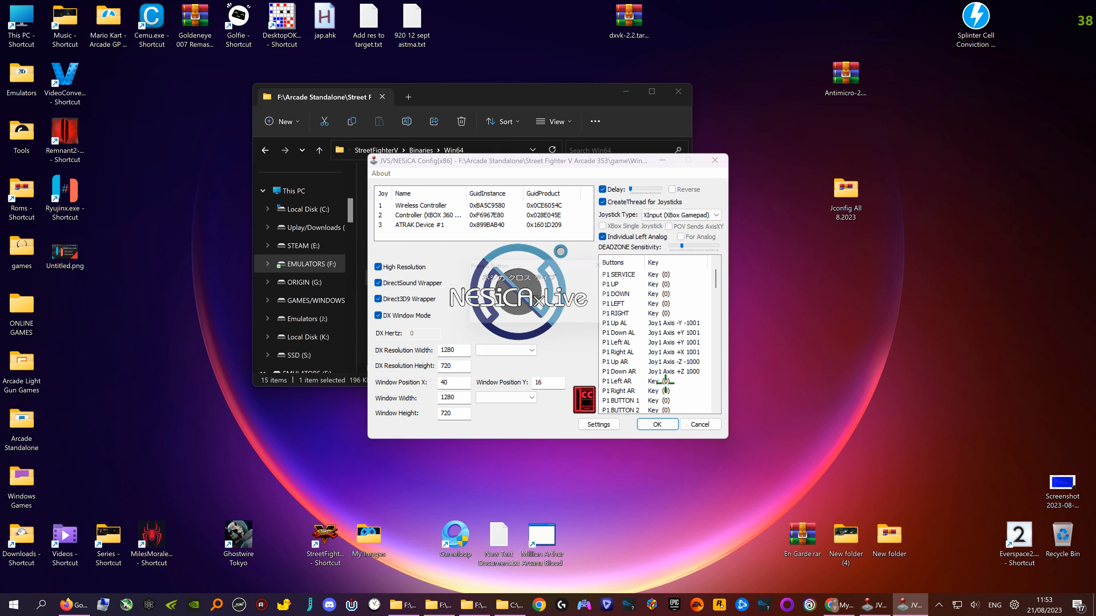
double_click(668, 390)
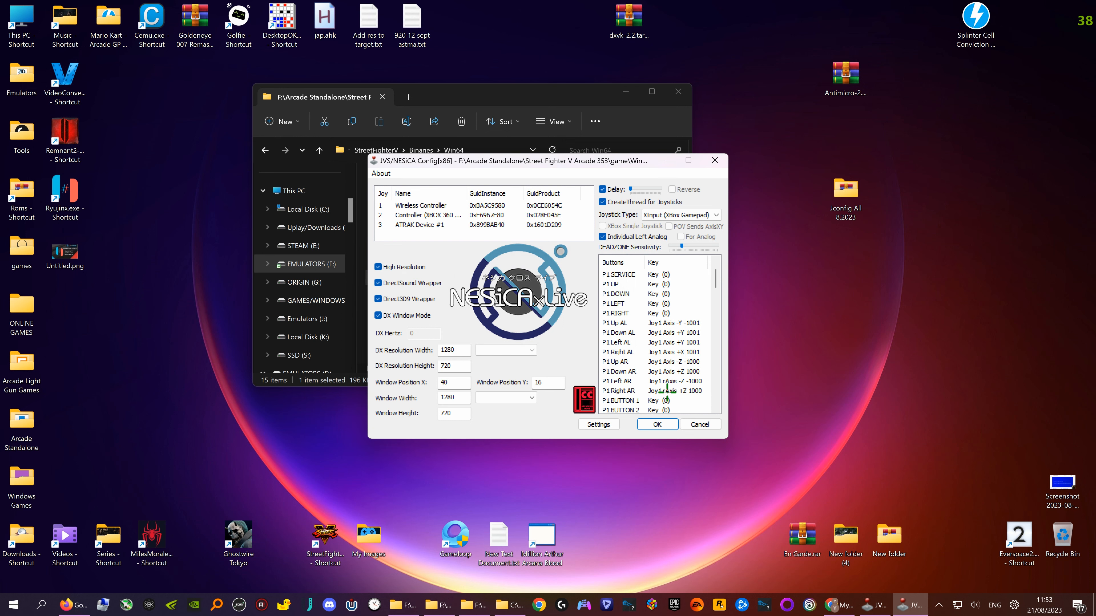
Bind P1 BUTTON 1 through BUTTON 8 to Joy1 Buttons 2, 3, 1, 0, 4, 5, 6 and 7 respectively.
scroll(667, 371, "down", 1)
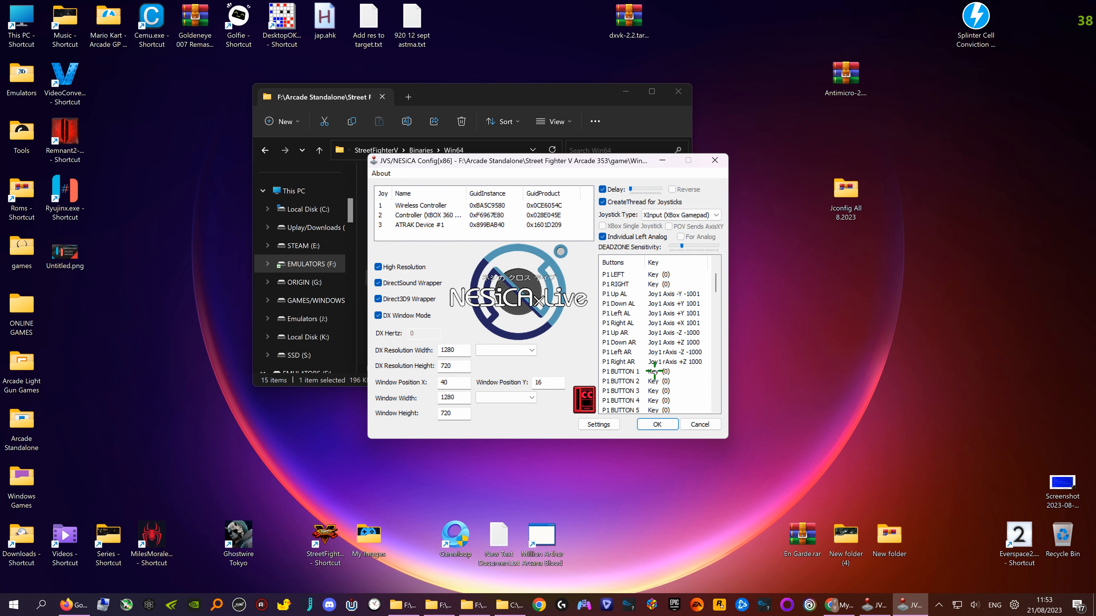
double_click(655, 371)
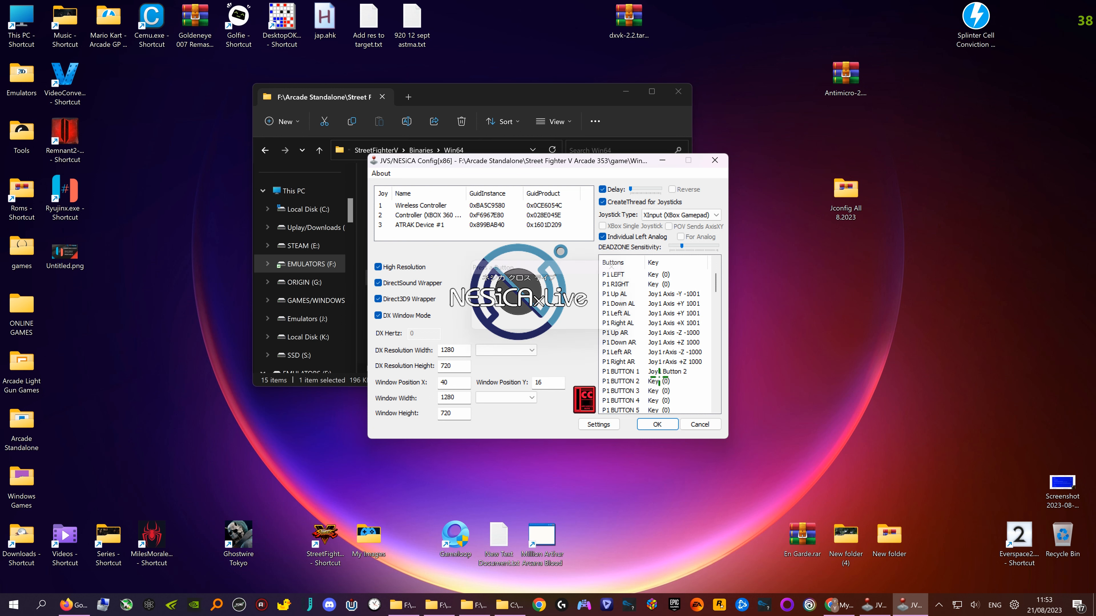
double_click(658, 381)
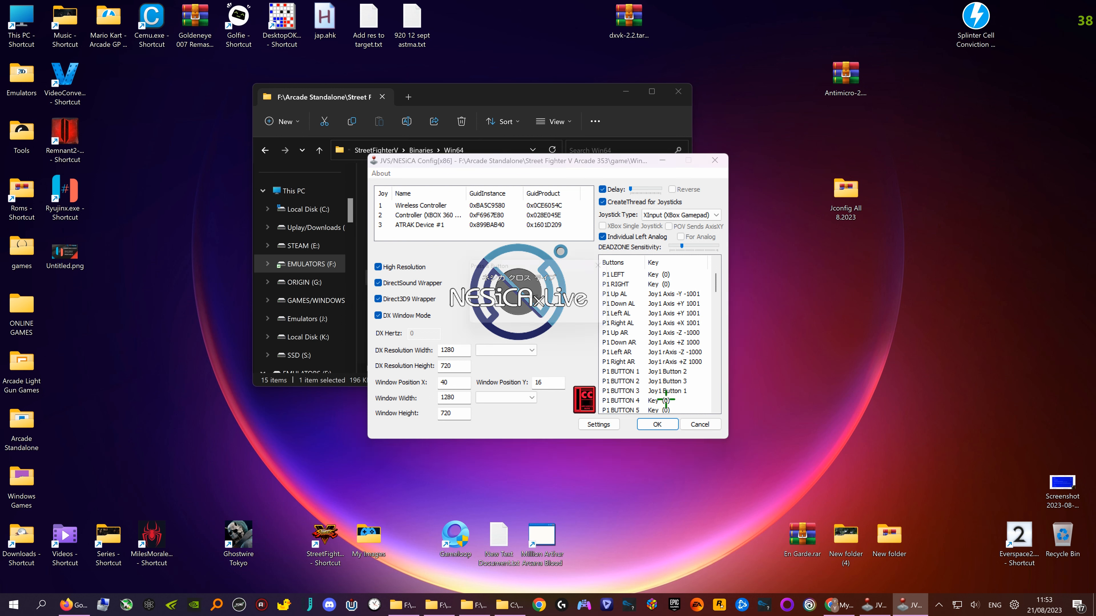
scroll(665, 400, "down", 1)
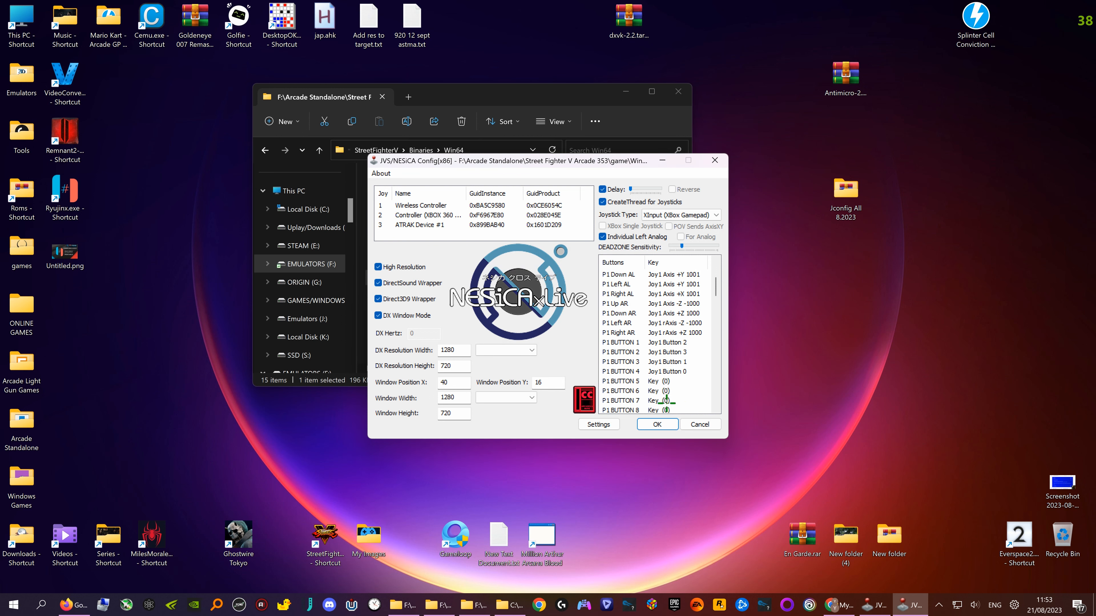
double_click(655, 379)
double_click(666, 390)
double_click(665, 400)
double_click(666, 410)
Try to assign a controller input to TEST MODE near the end of the button list.
scroll(666, 409, "down", 2)
scroll(665, 400, "down", 4)
scroll(665, 400, "down", 15)
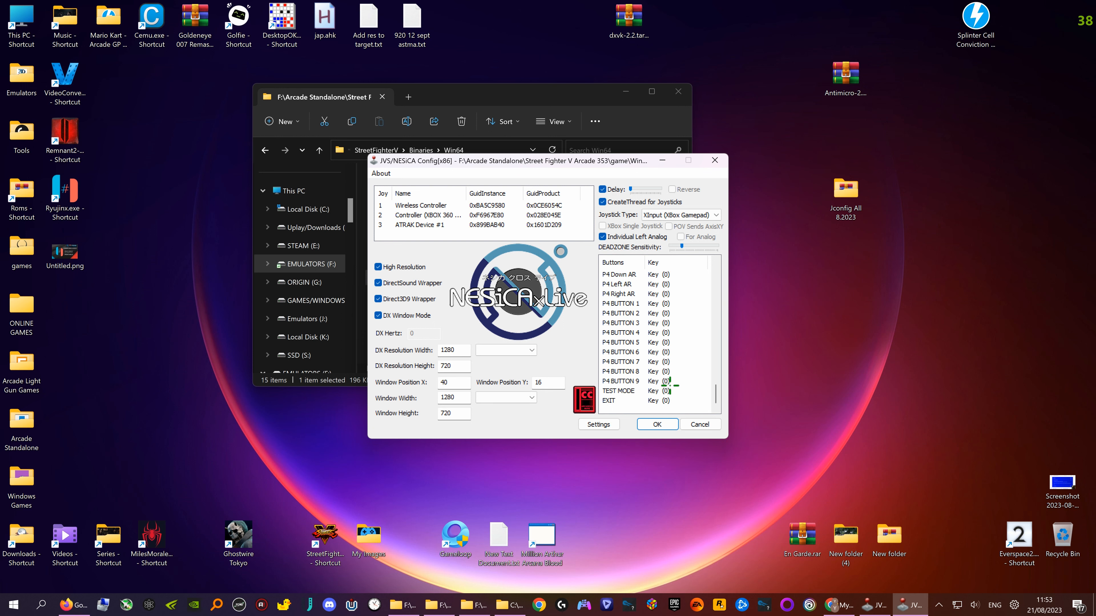
double_click(660, 390)
Rebind P1 Up AL to Joy1 Axis -X and review the player 1 bindings.
scroll(663, 371, "up", 5)
scroll(663, 367, "up", 15)
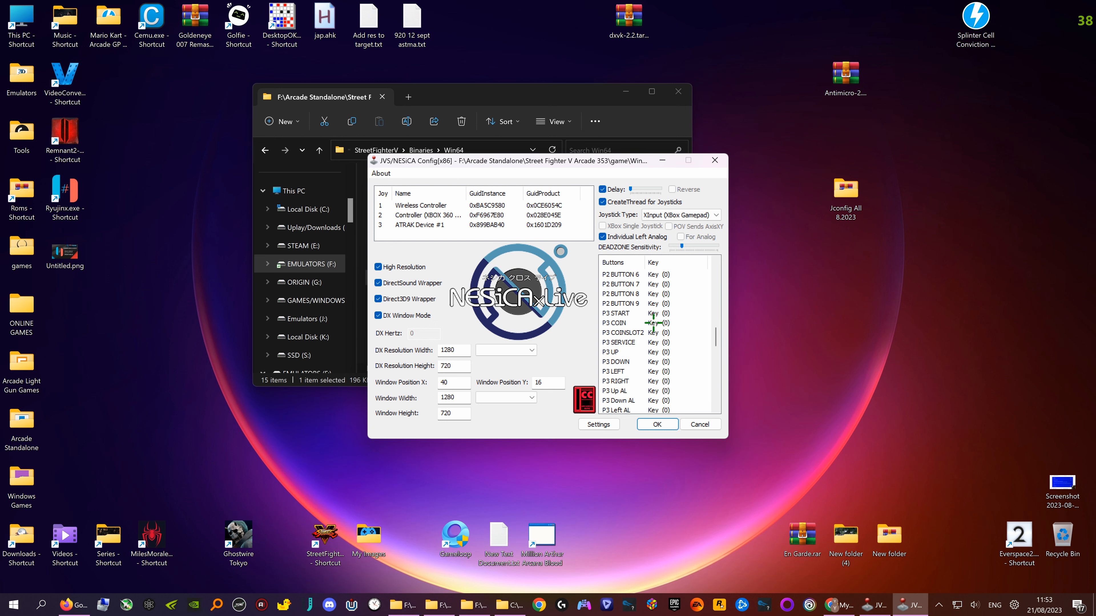
scroll(663, 335, "up", 2)
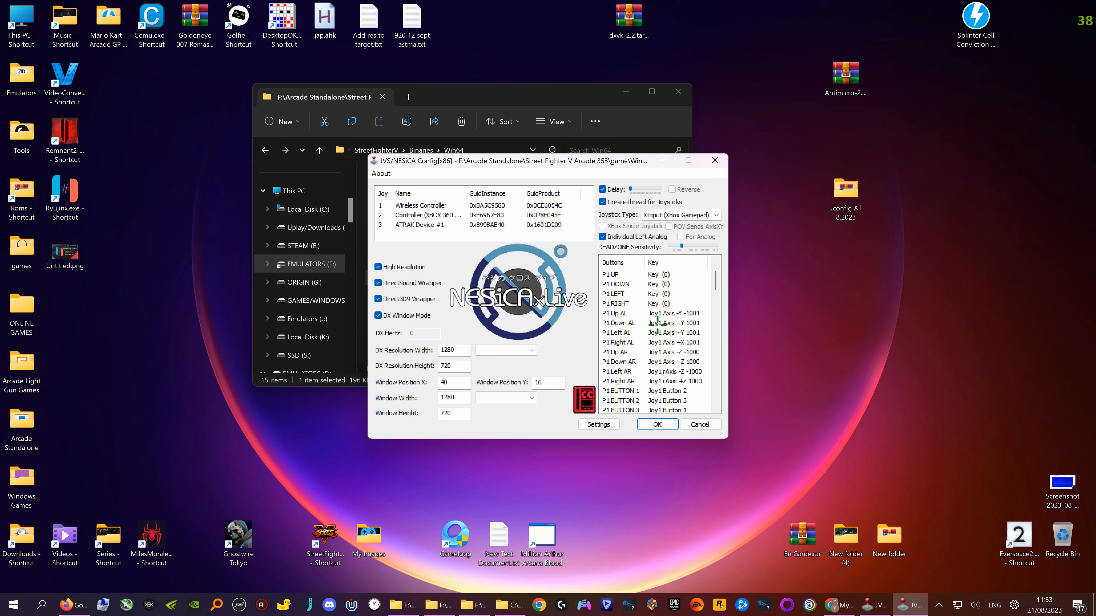
double_click(660, 312)
double_click(660, 312)
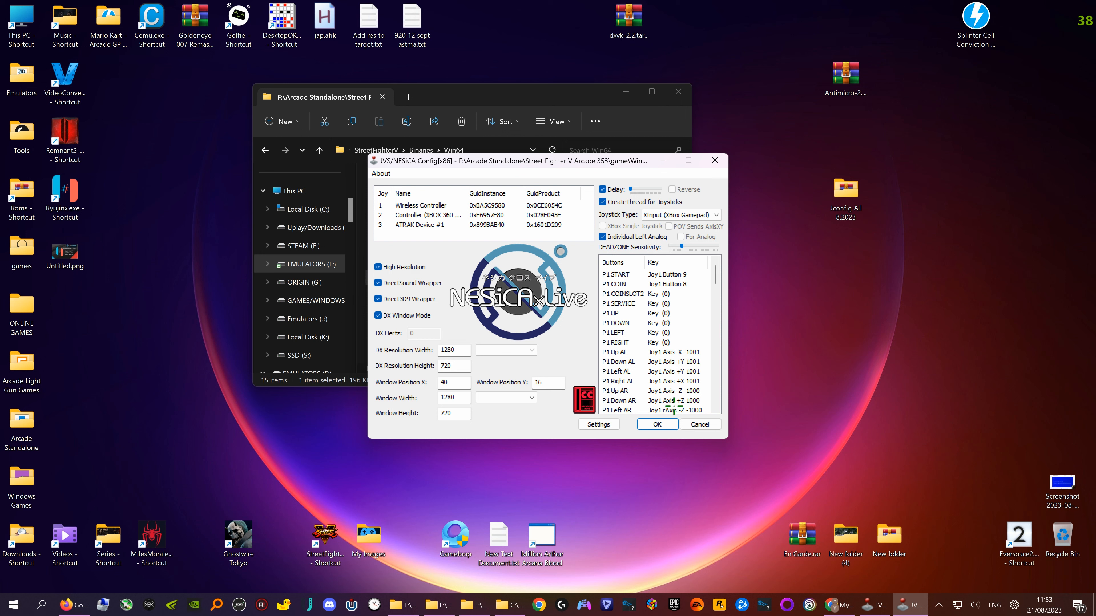
scroll(658, 358, "down", 3)
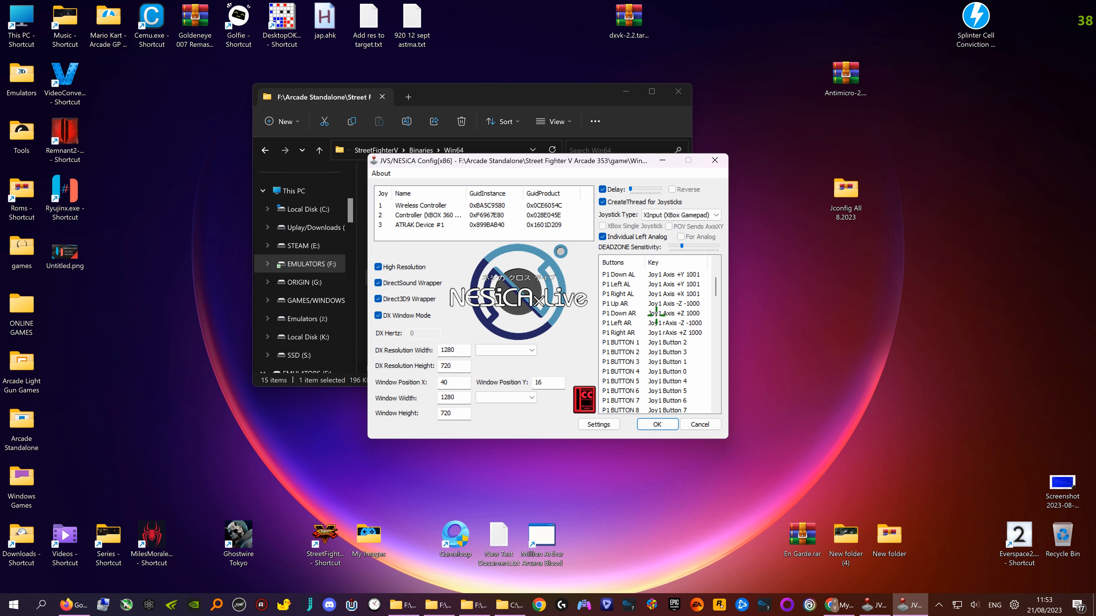
scroll(667, 361, "up", 3)
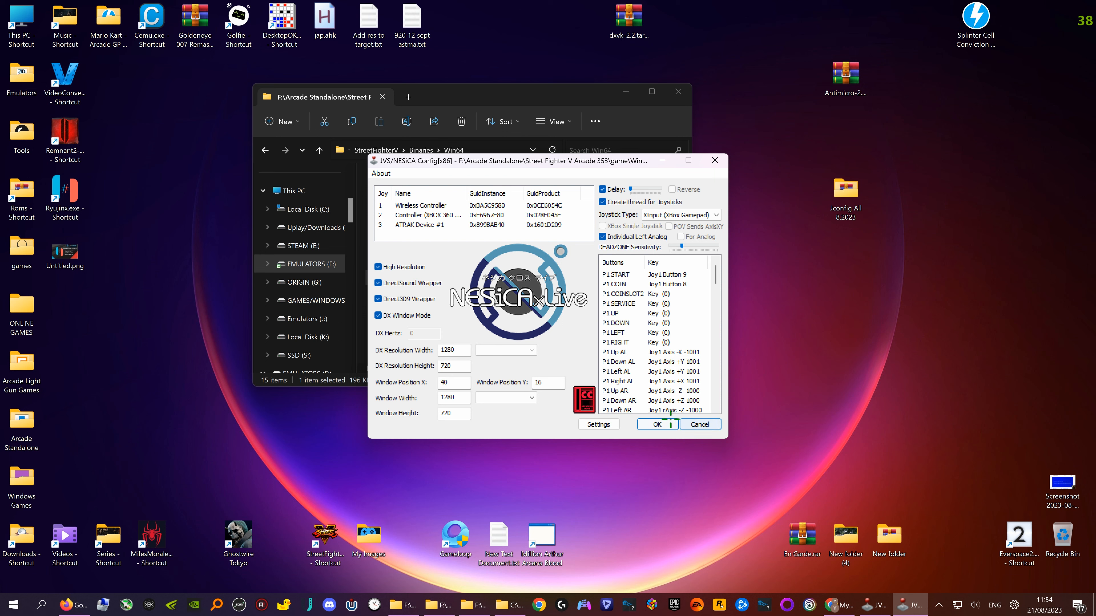
Close JConfig without saving the bindings and permanently delete monitor_misc.bin from the Win64 folder.
left_click(715, 160)
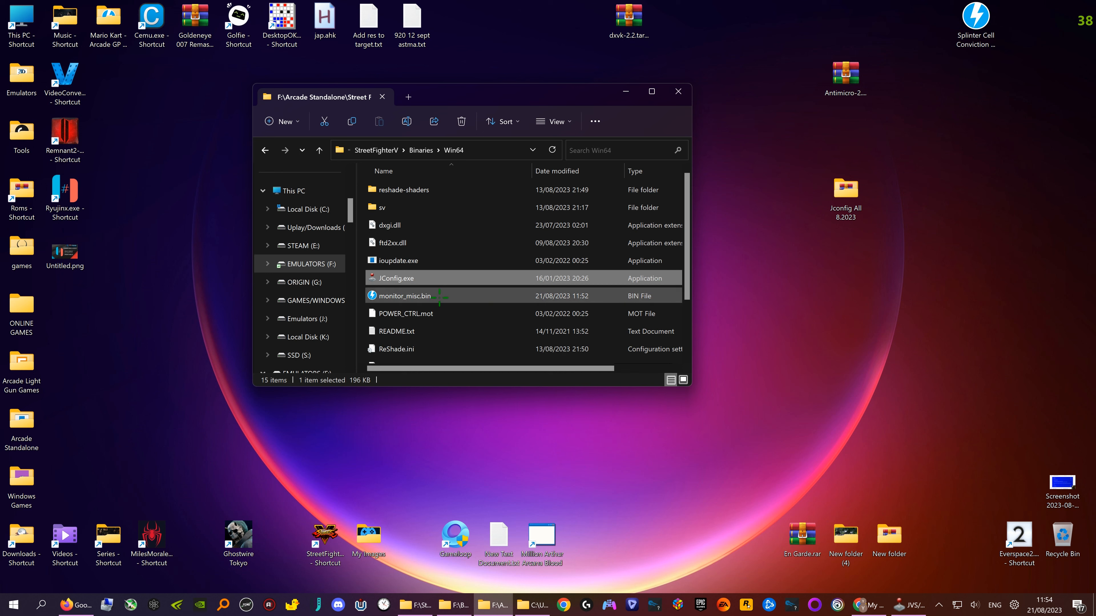
left_click(429, 294)
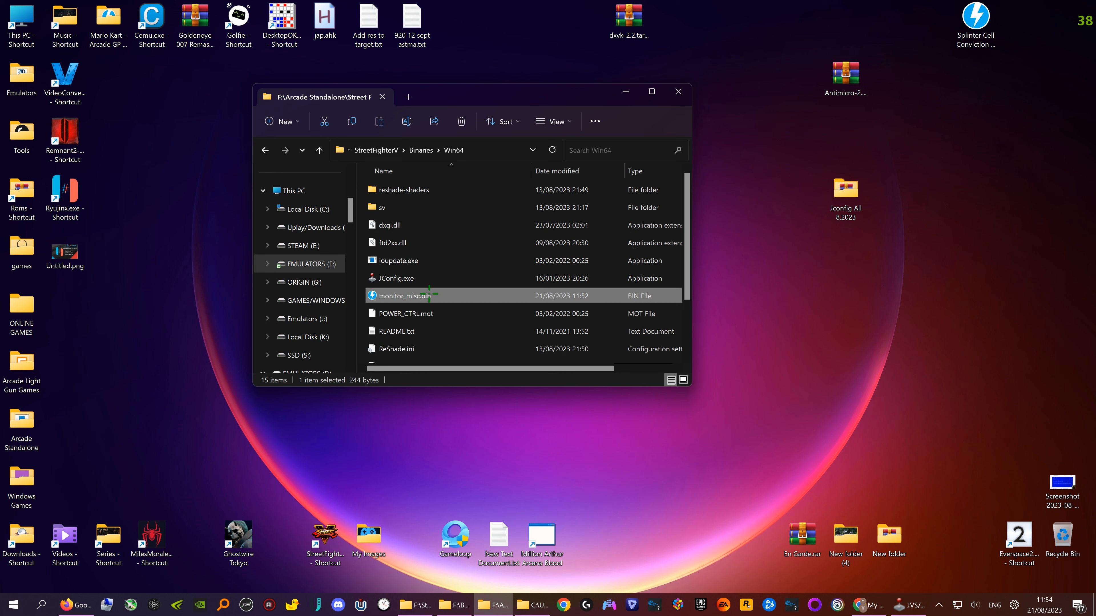
key("shift+Delete")
left_click(590, 332)
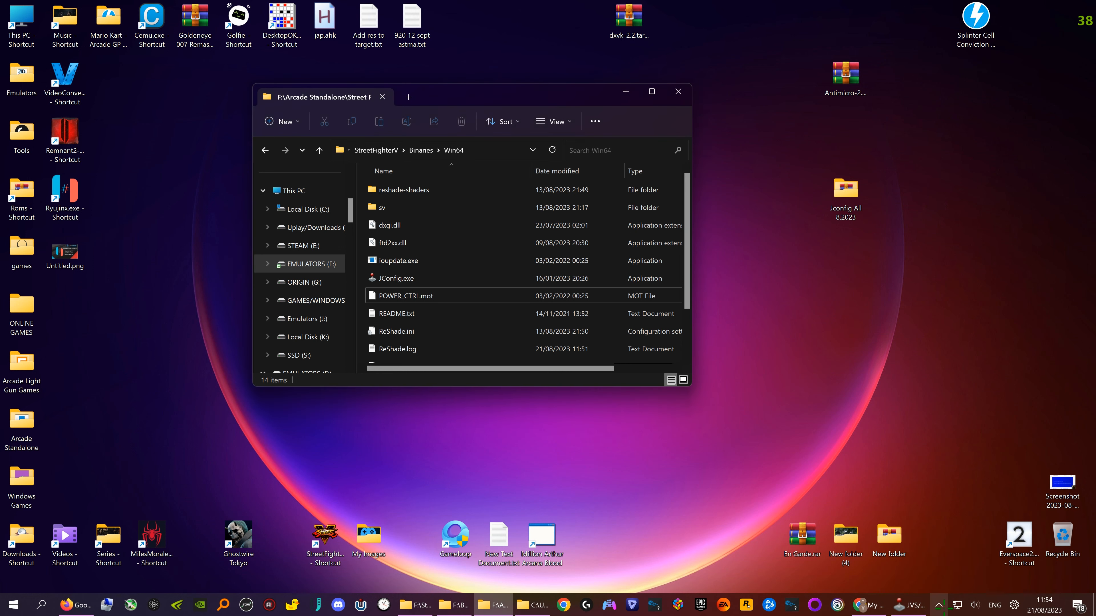
left_click(938, 605)
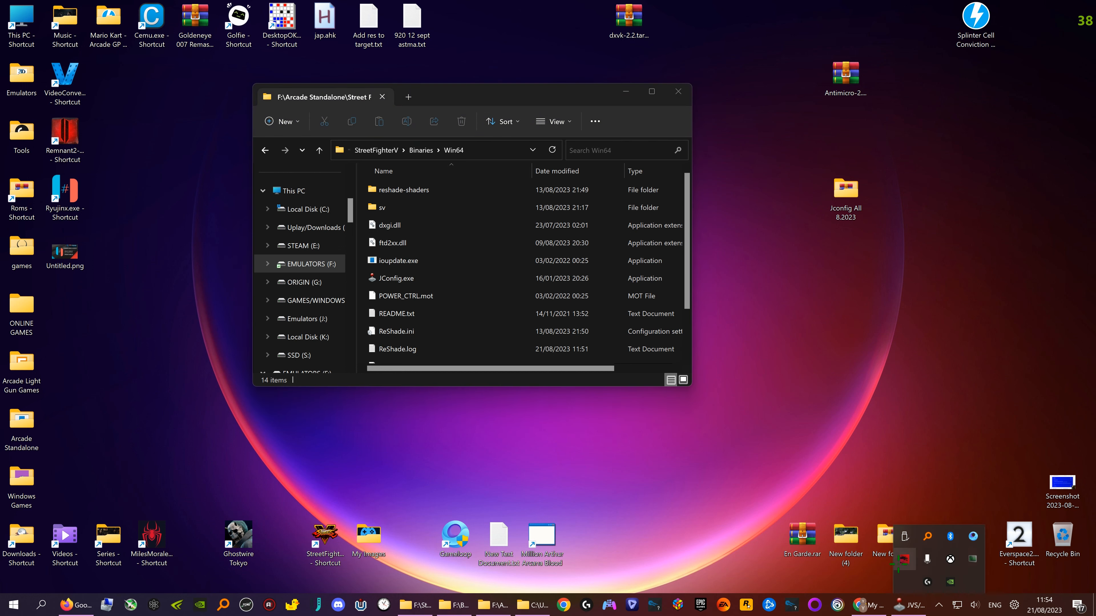
left_click(875, 413)
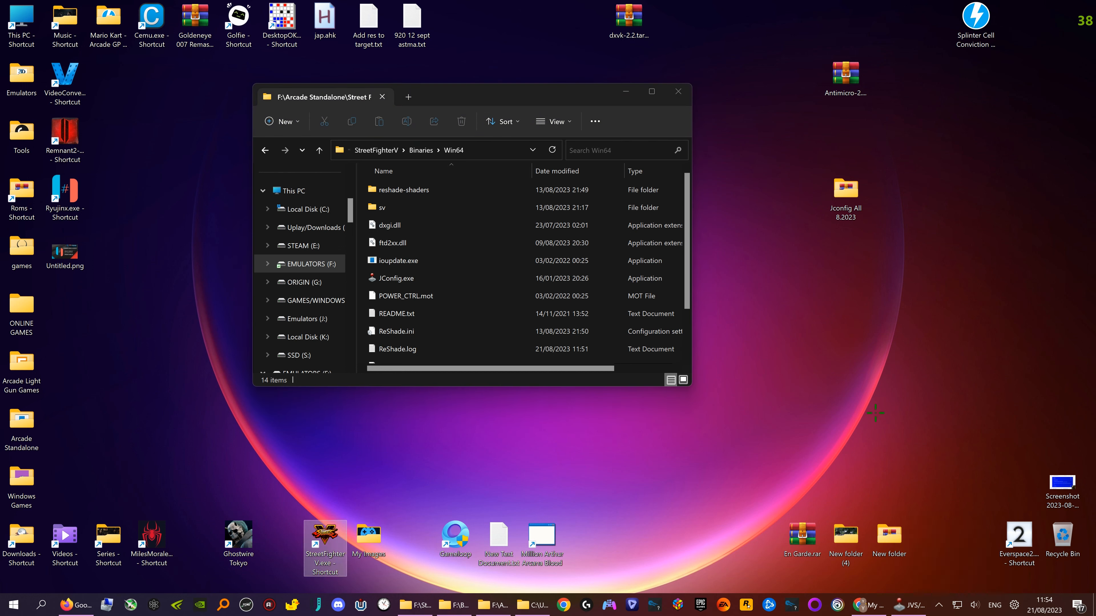
Reopen JConfig.exe and bind P1 START to the keyboard key 1.
double_click(396, 279)
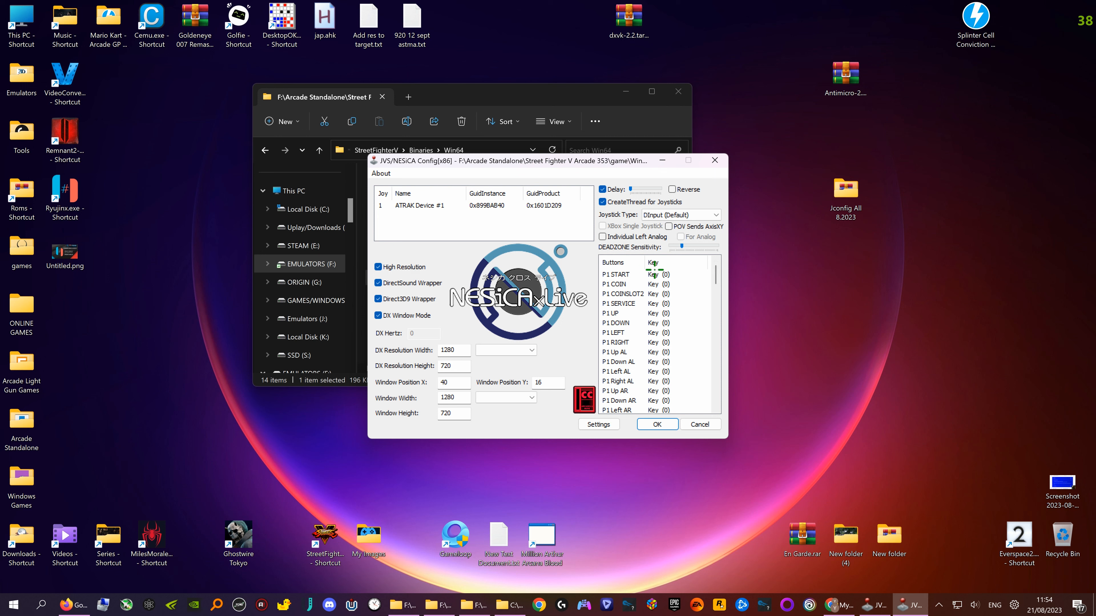
double_click(668, 273)
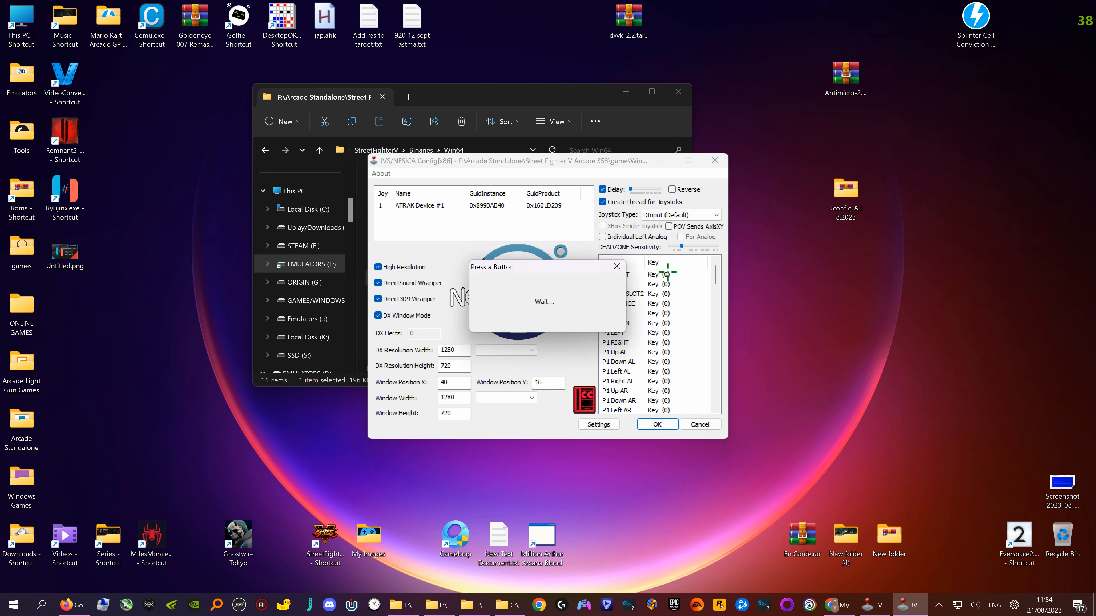
key("1")
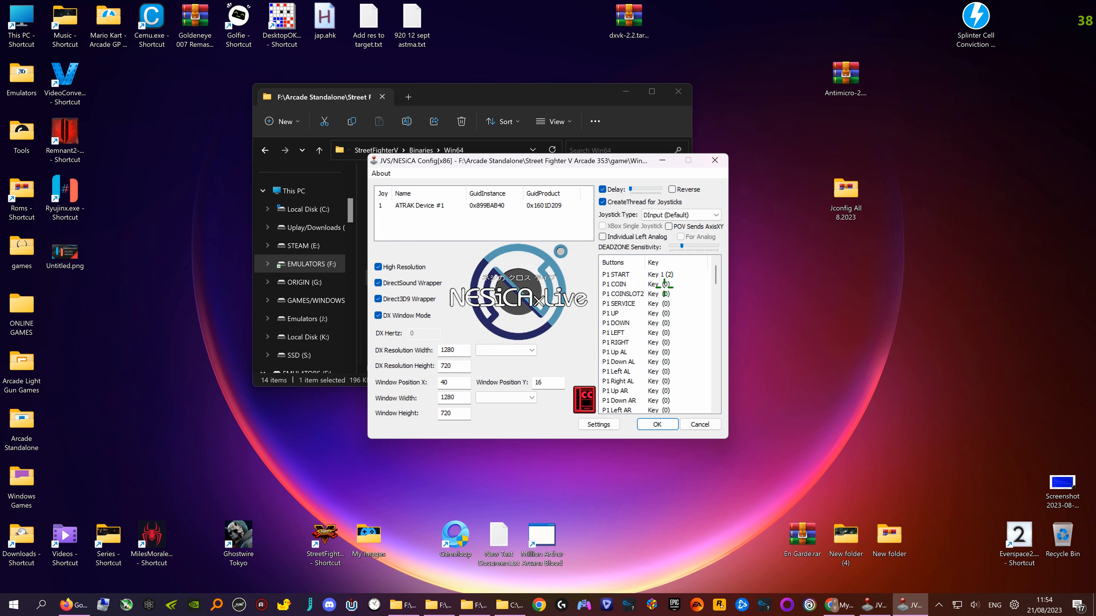
Bind P1 COIN to key 5 and P1 UP, DOWN, LEFT and RIGHT to keys W, S, A and D.
double_click(663, 284)
key("5")
double_click(664, 313)
key("w")
double_click(664, 323)
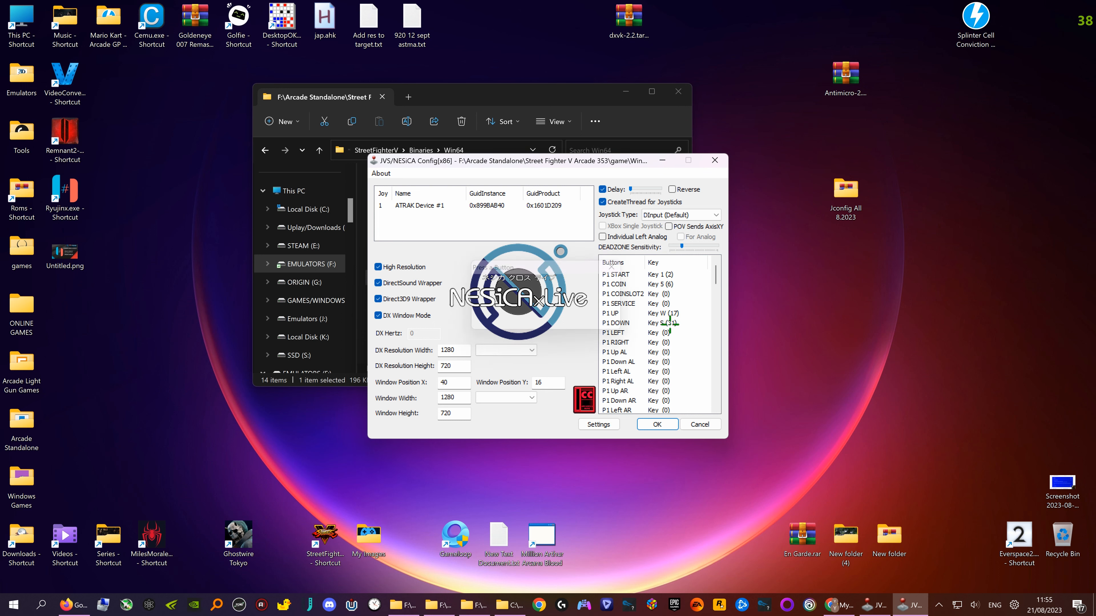
key("s")
double_click(673, 333)
key("a")
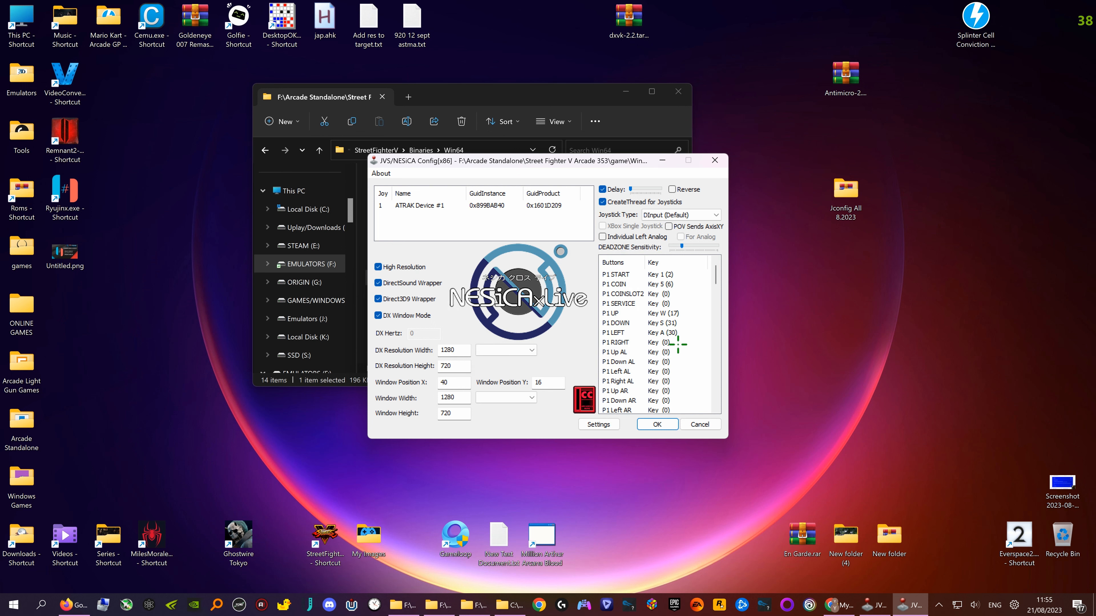
double_click(674, 342)
key("d")
Bind P1 BUTTON 1 through P1 BUTTON 9 to the number keys 1 through 9 in order.
scroll(675, 321, "down", 1)
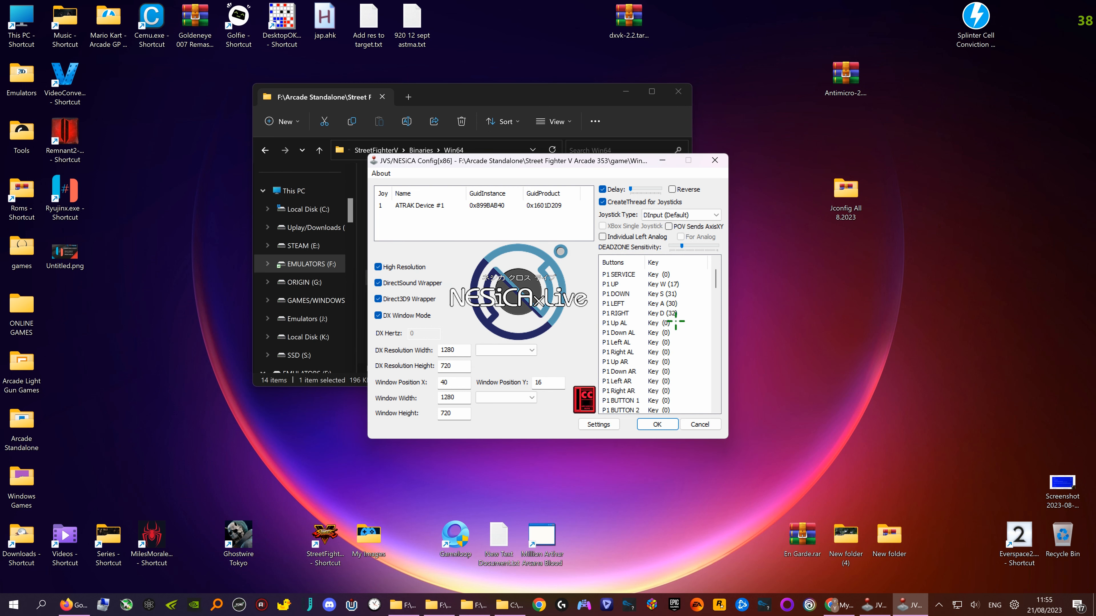
scroll(675, 321, "down", 3)
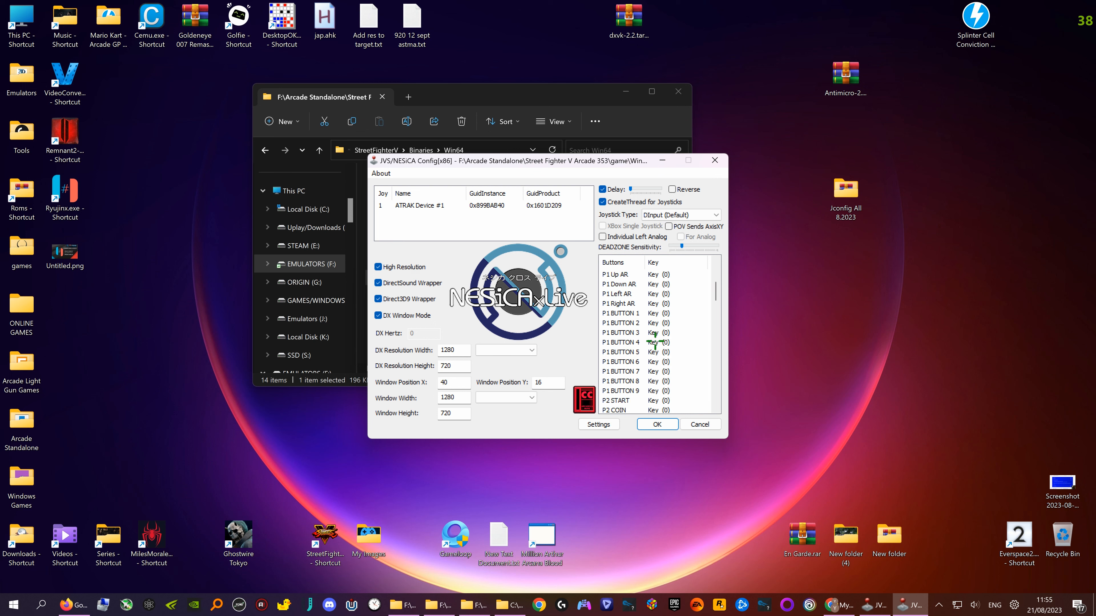
double_click(630, 314)
double_click(631, 323)
double_click(625, 333)
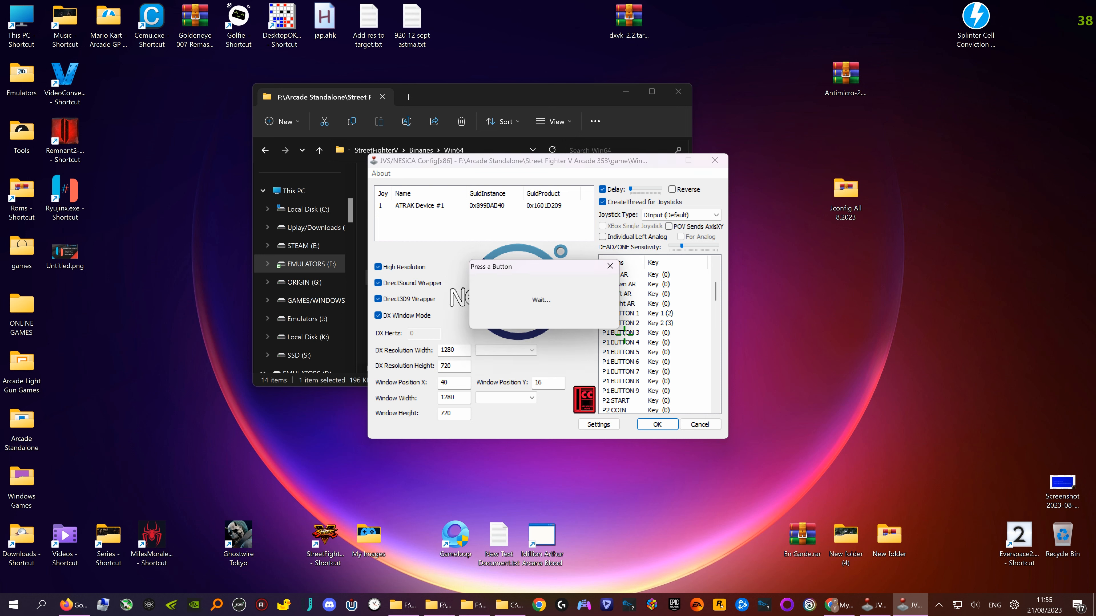
double_click(632, 342)
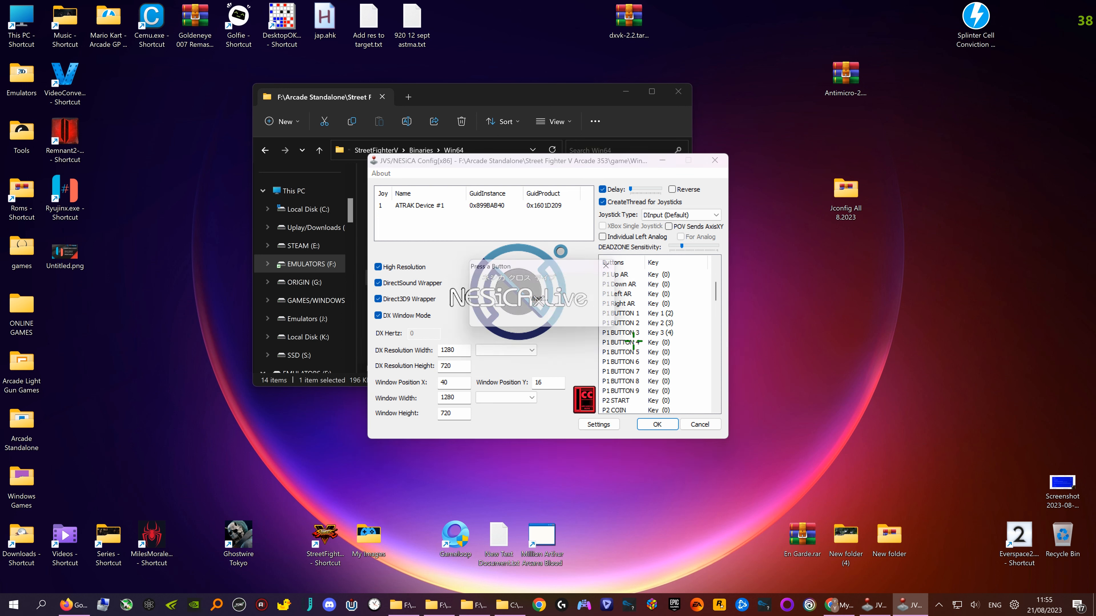
double_click(649, 352)
double_click(653, 358)
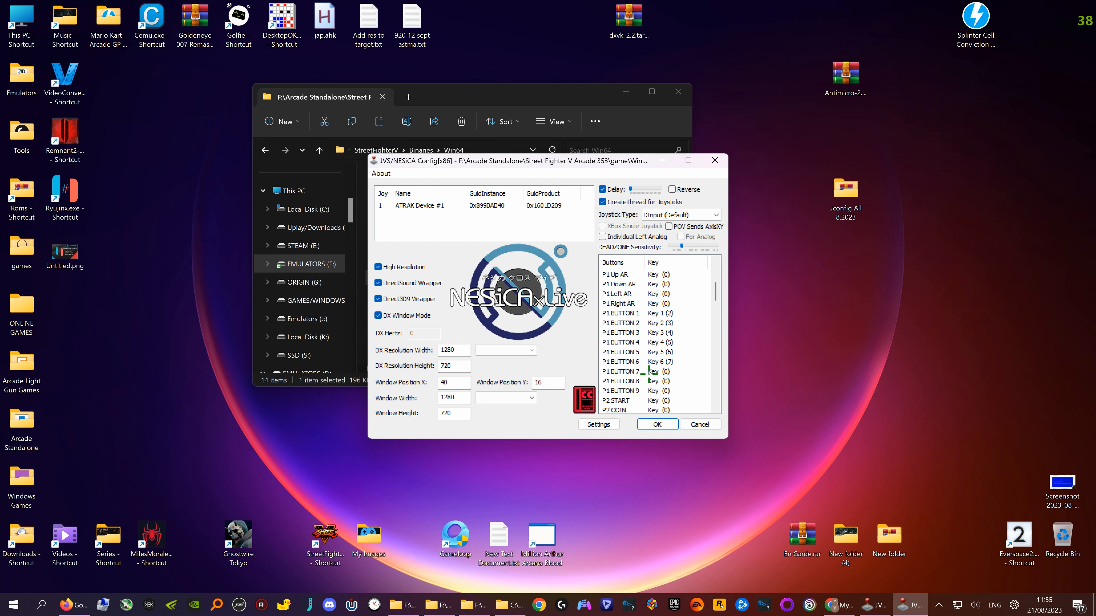
double_click(654, 372)
double_click(656, 380)
double_click(654, 391)
Bind TEST MODE to key T and EXIT to the Escape key at the end of the button list.
scroll(654, 371, "down", 7)
scroll(654, 371, "down", 3)
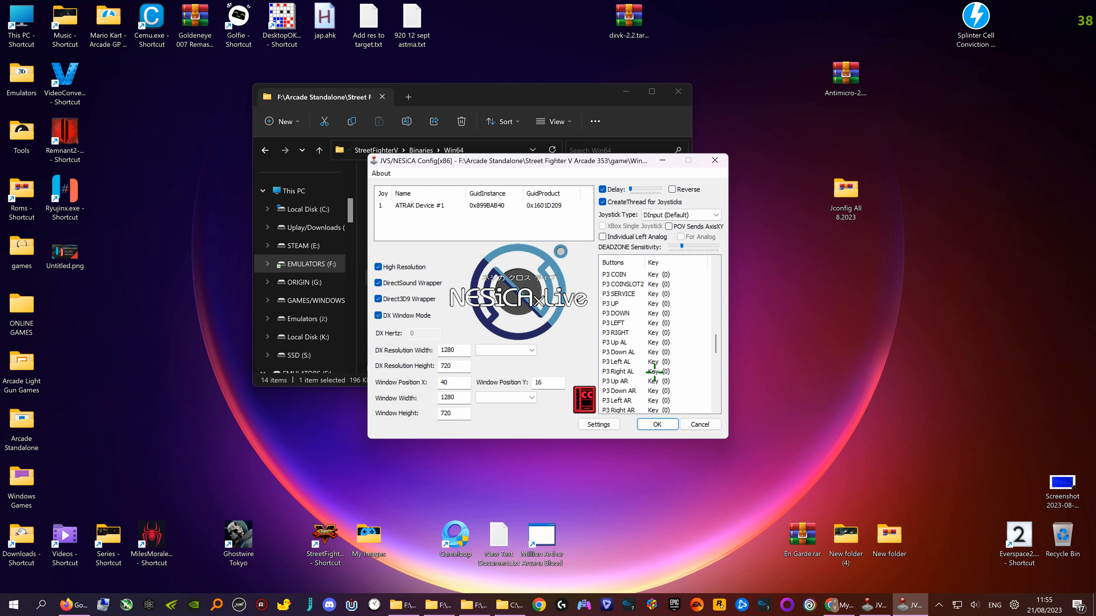
scroll(667, 397, "down", 12)
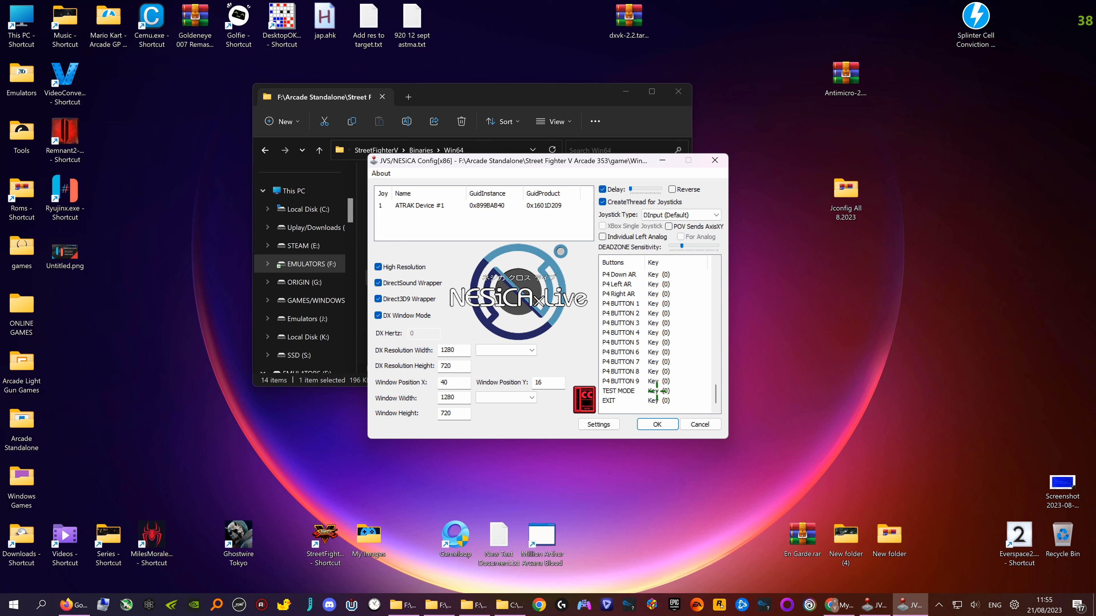
double_click(665, 391)
key("t")
double_click(666, 402)
key("Escape")
Bind P1 SERVICE to key R and save the keyboard bindings.
scroll(674, 369, "up", 3)
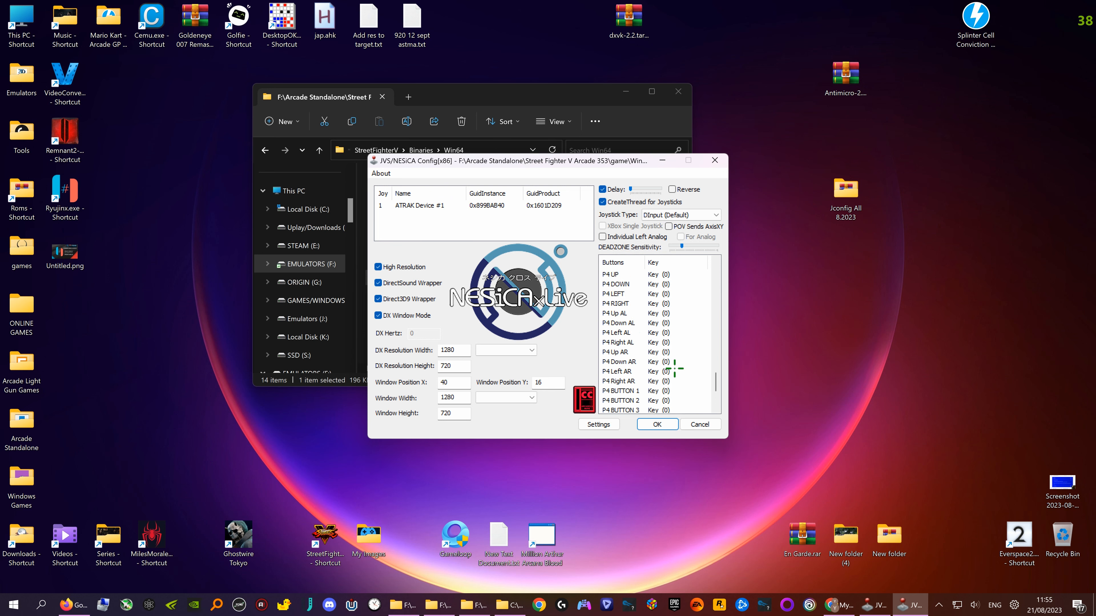
scroll(674, 369, "up", 4)
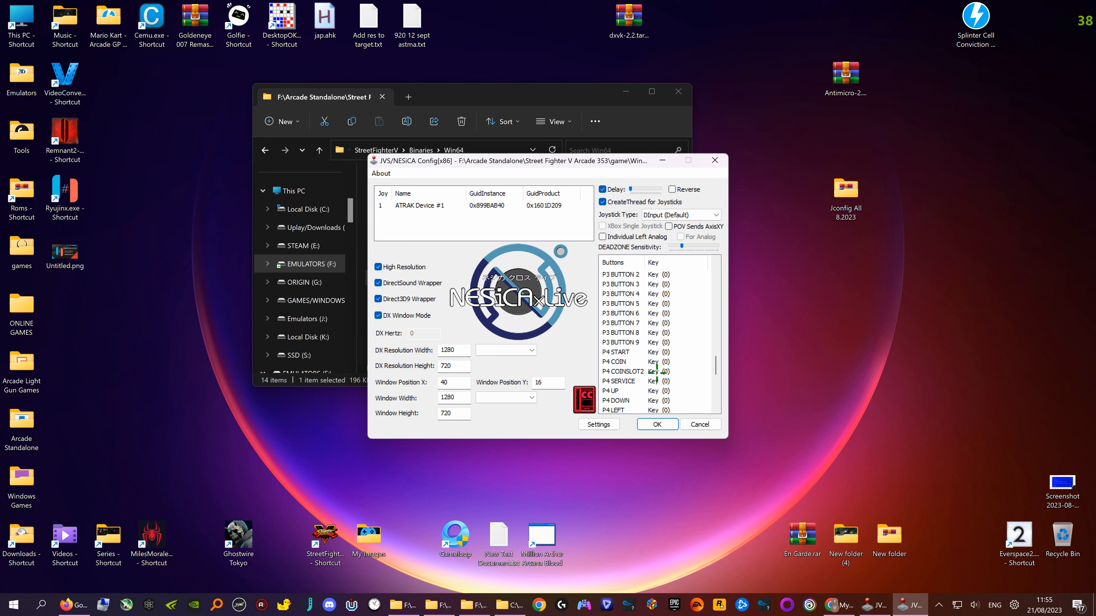
scroll(656, 372, "up", 12)
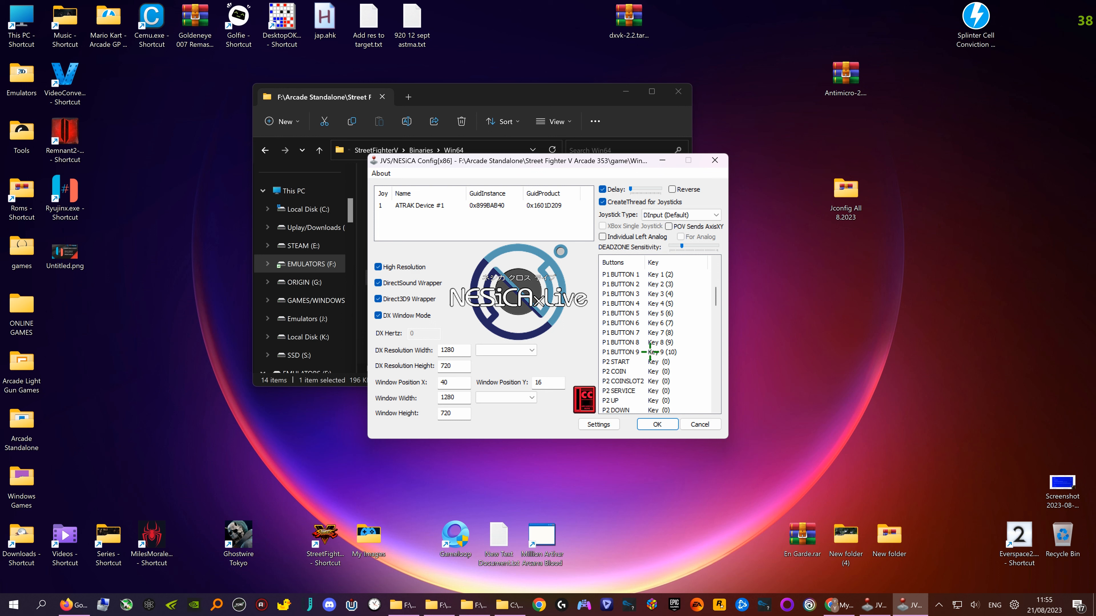
scroll(652, 292, "up", 5)
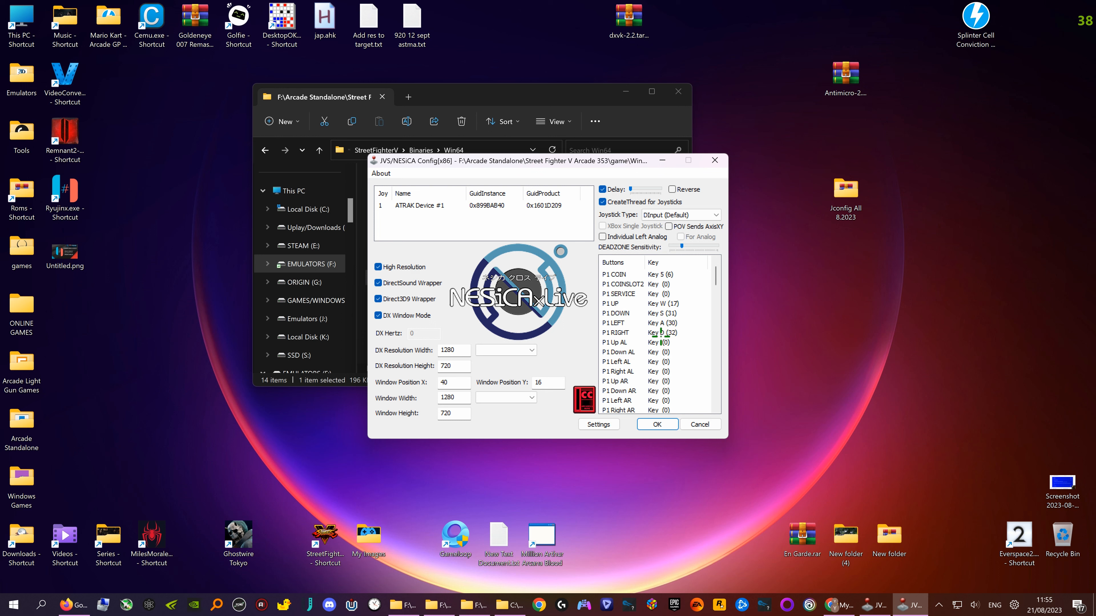
double_click(652, 294)
key("r")
left_click(656, 425)
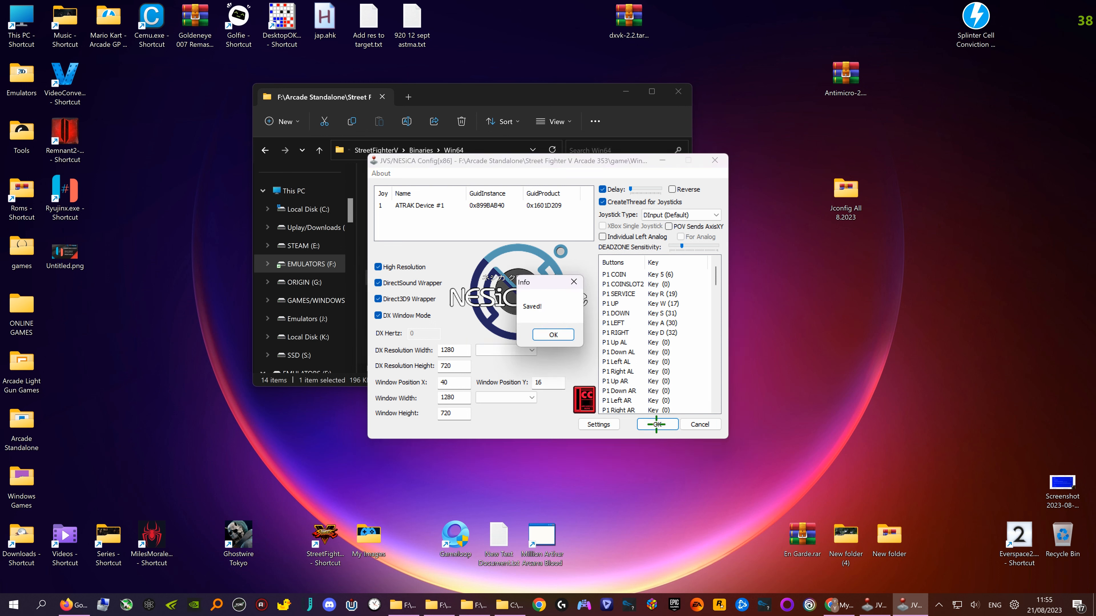
left_click(554, 333)
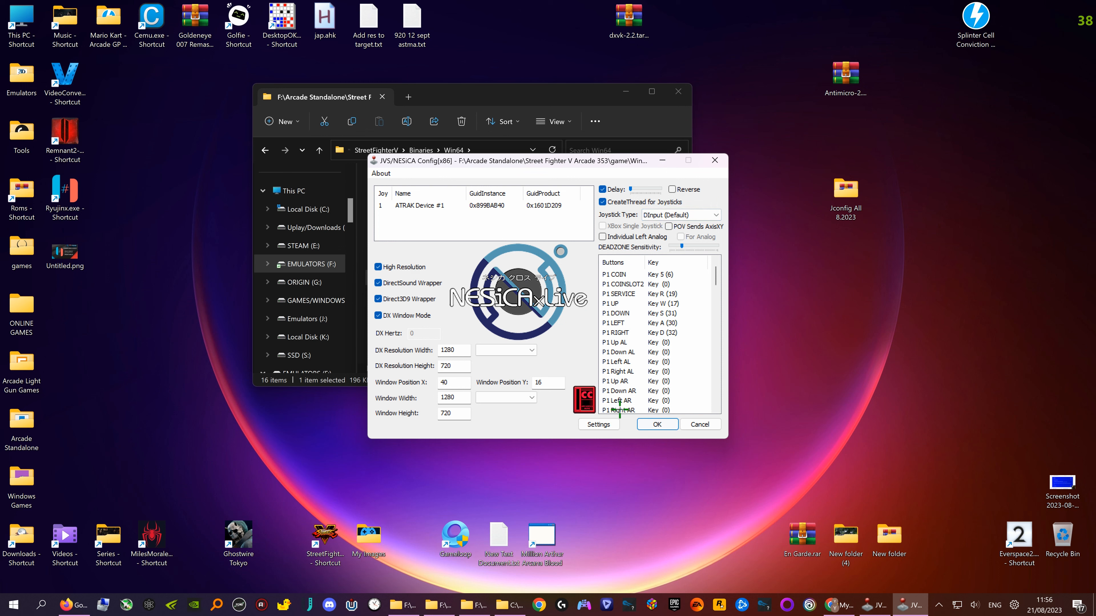
Open the NESiCA settings, and open the file location of the Gaia Attack shortcut from the Arcade Light Gun Games folder.
left_click(598, 425)
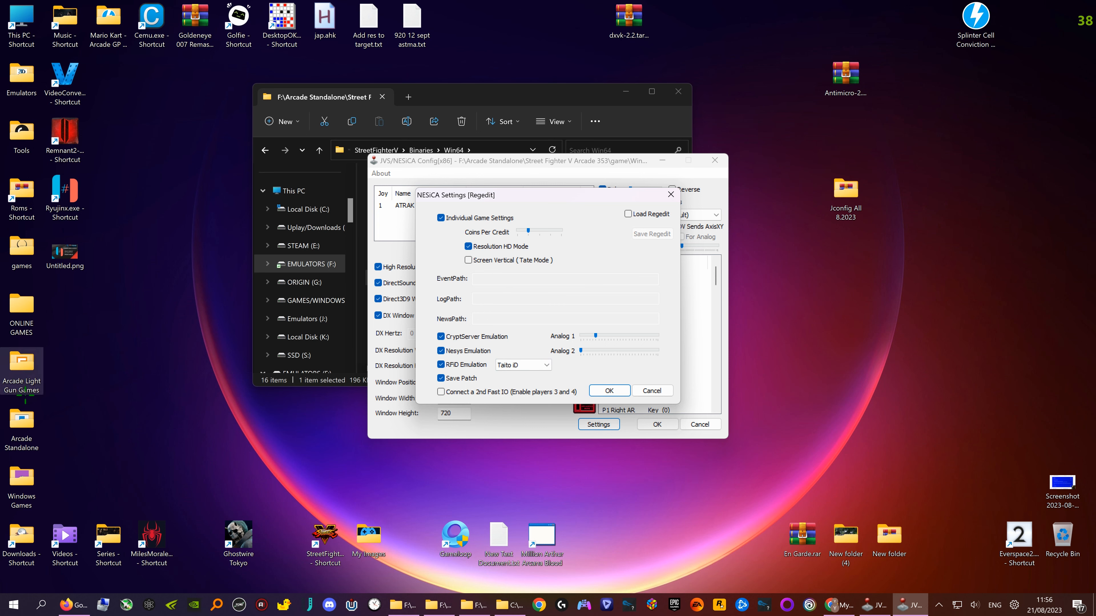
left_click(22, 367)
double_click(25, 361)
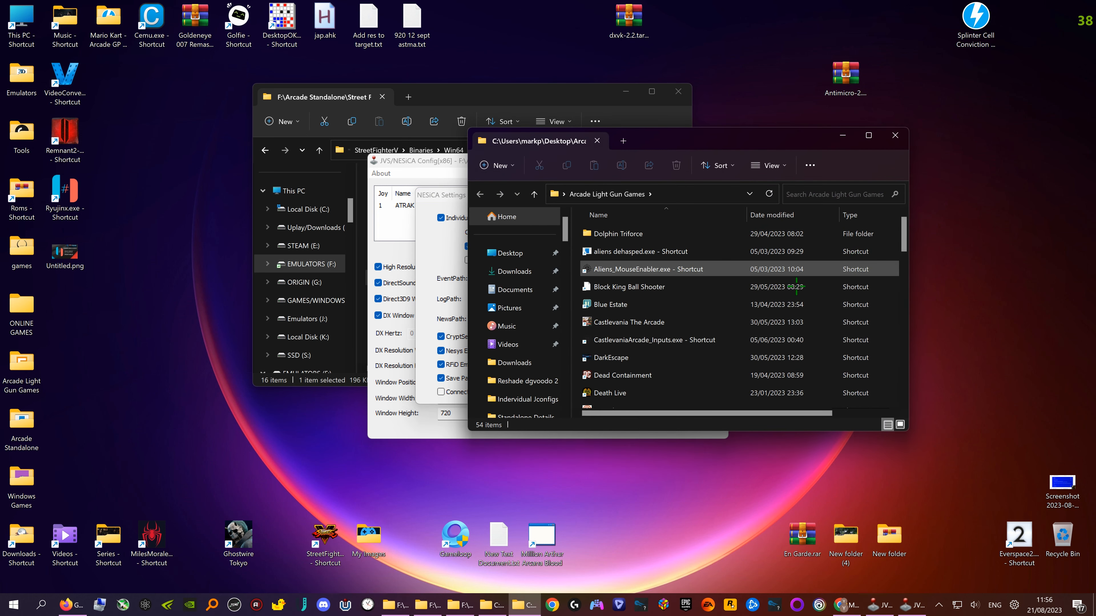
scroll(720, 285, "down", 3)
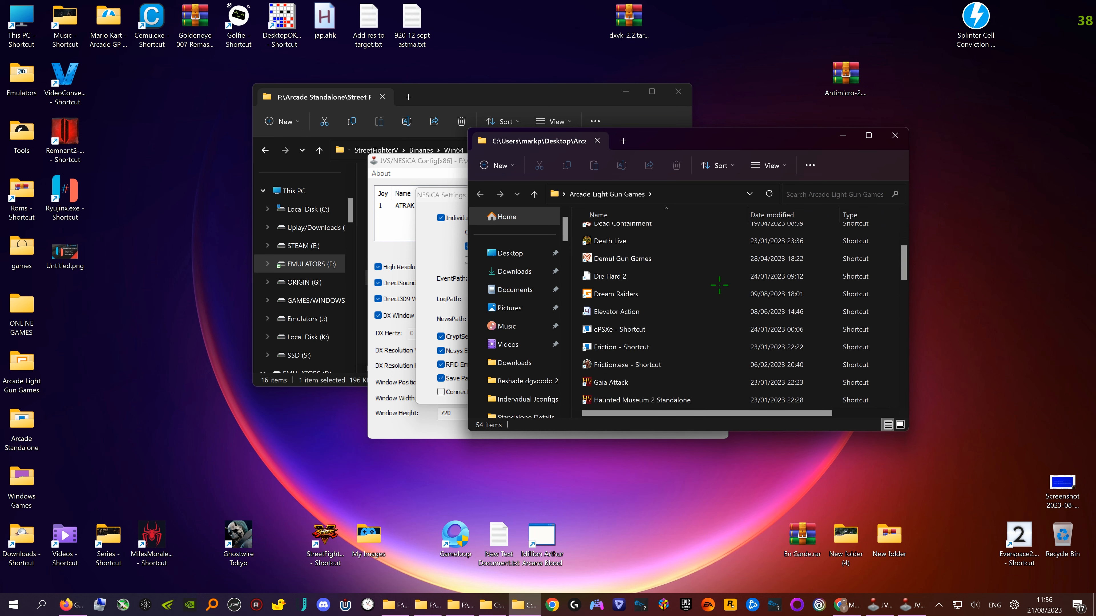
scroll(719, 285, "down", 1)
left_click(680, 330)
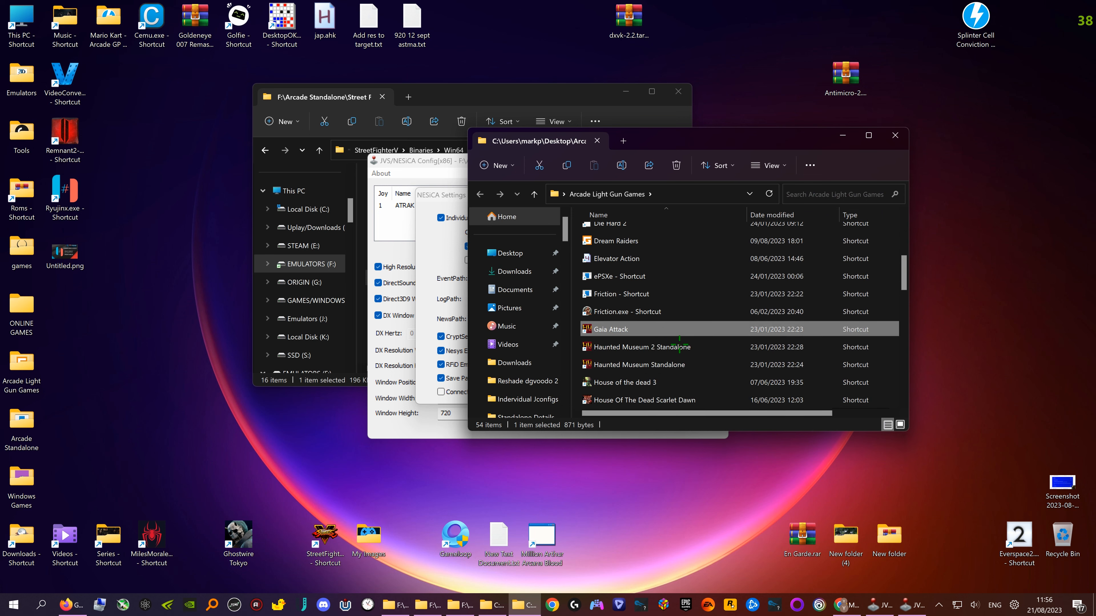
right_click(655, 329)
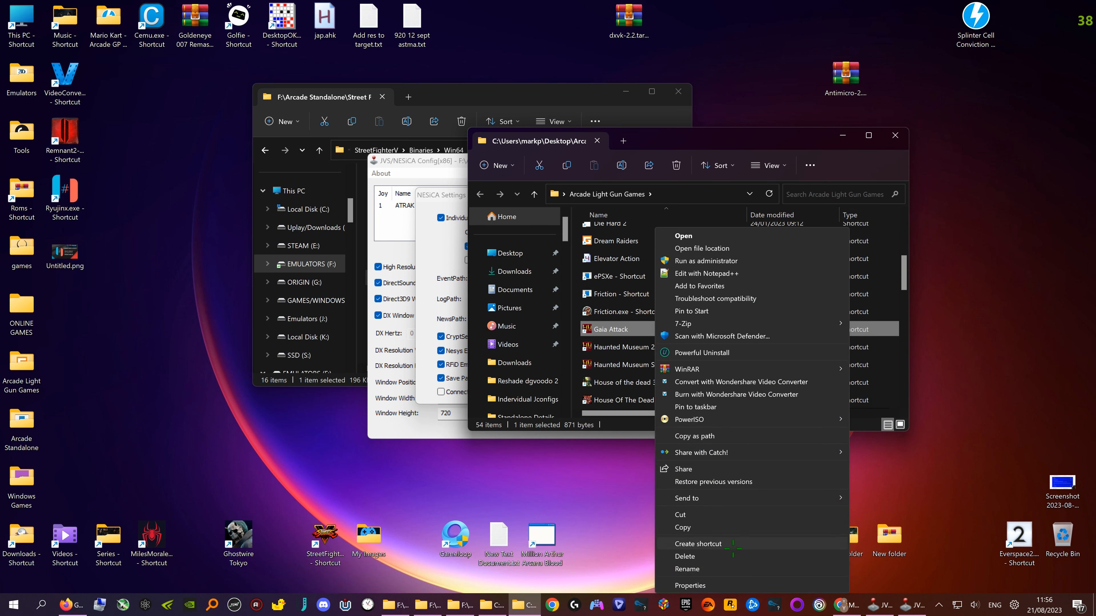
left_click(738, 581)
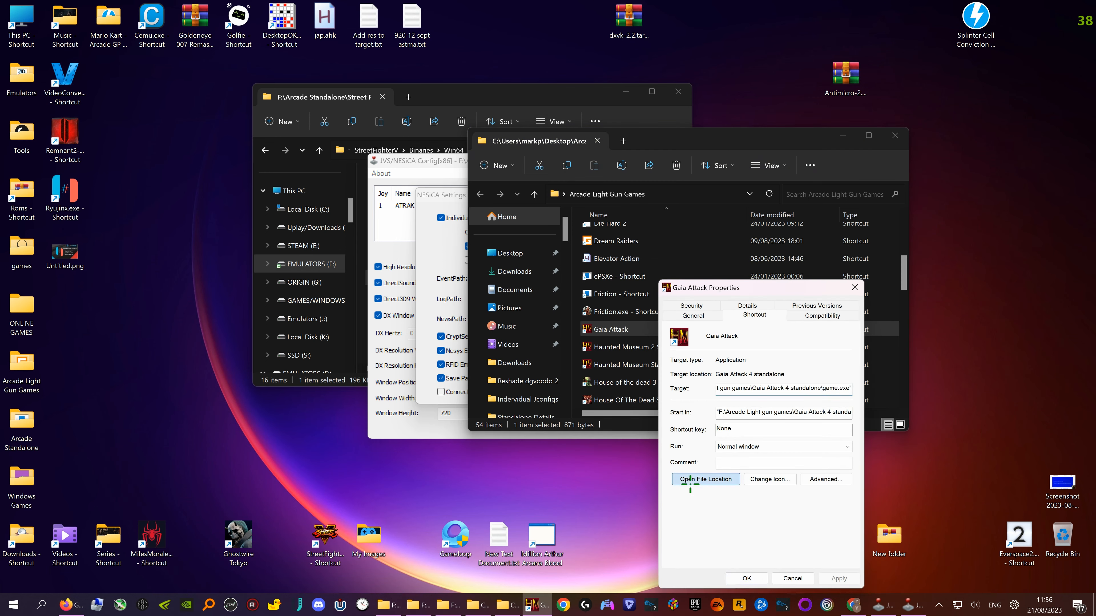
left_click(705, 479)
Launch JConfigGA4.exe from the Gaia Attack 4 standalone folder and examine the mouse sensitivity option in its JVS settings.
scroll(709, 283, "down", 1)
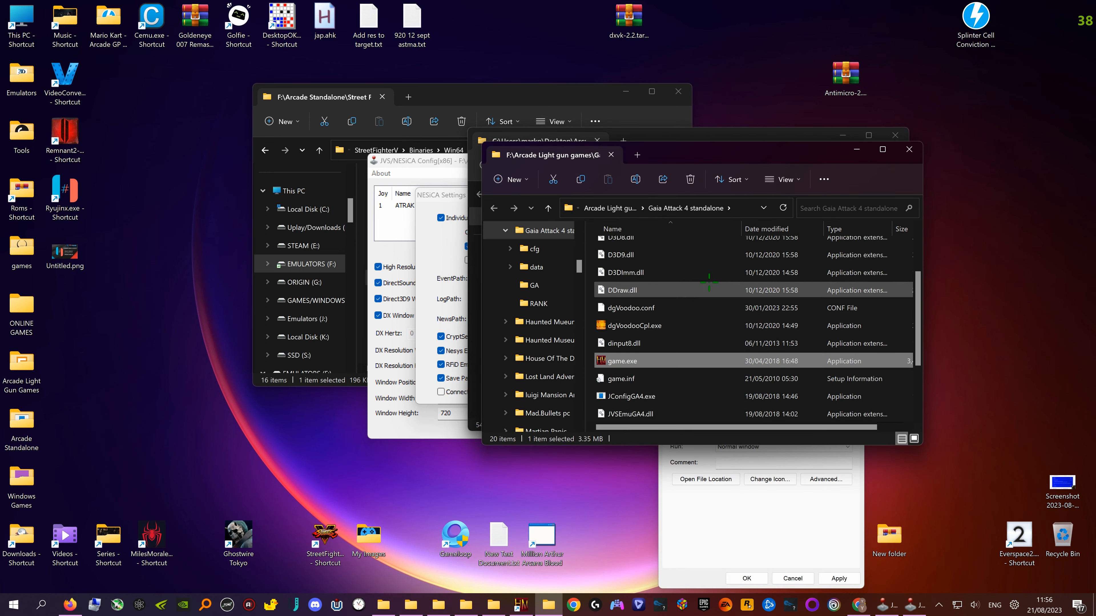
scroll(708, 283, "down", 2)
left_click(624, 309)
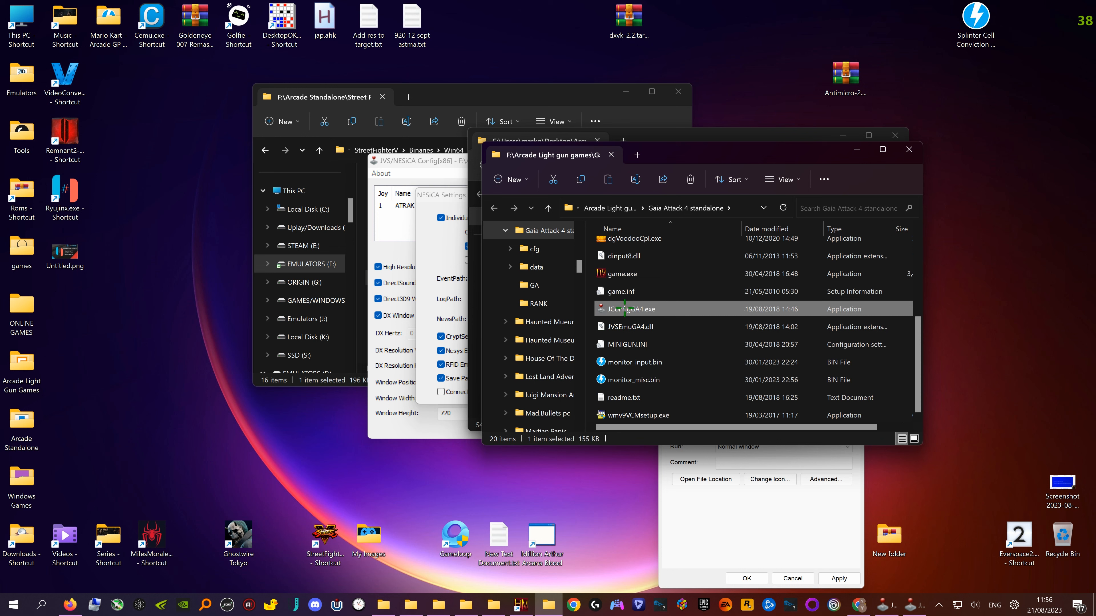
double_click(625, 309)
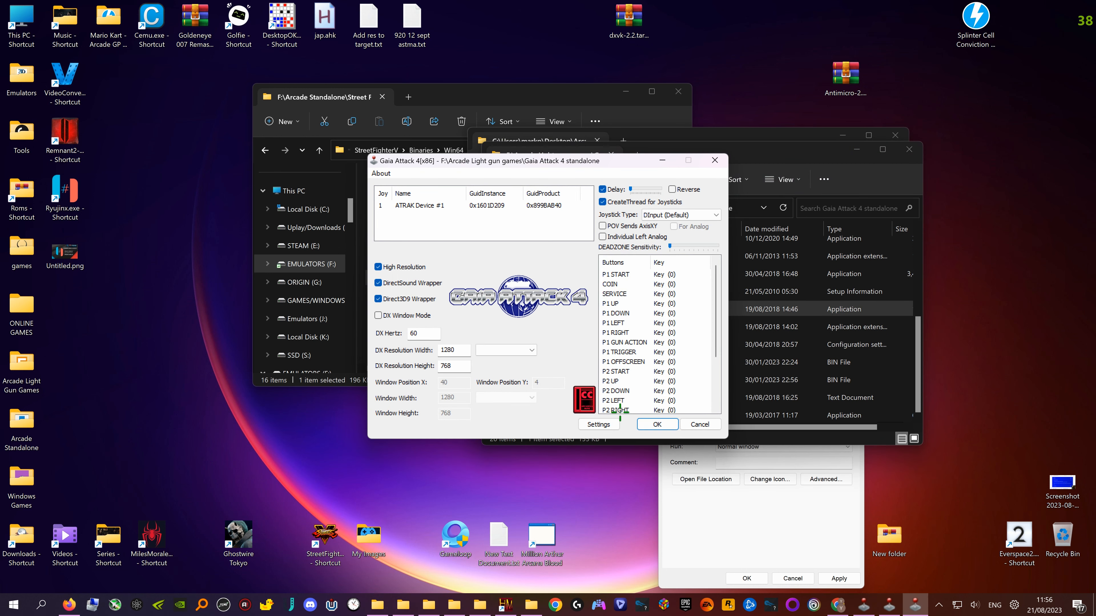
left_click(598, 424)
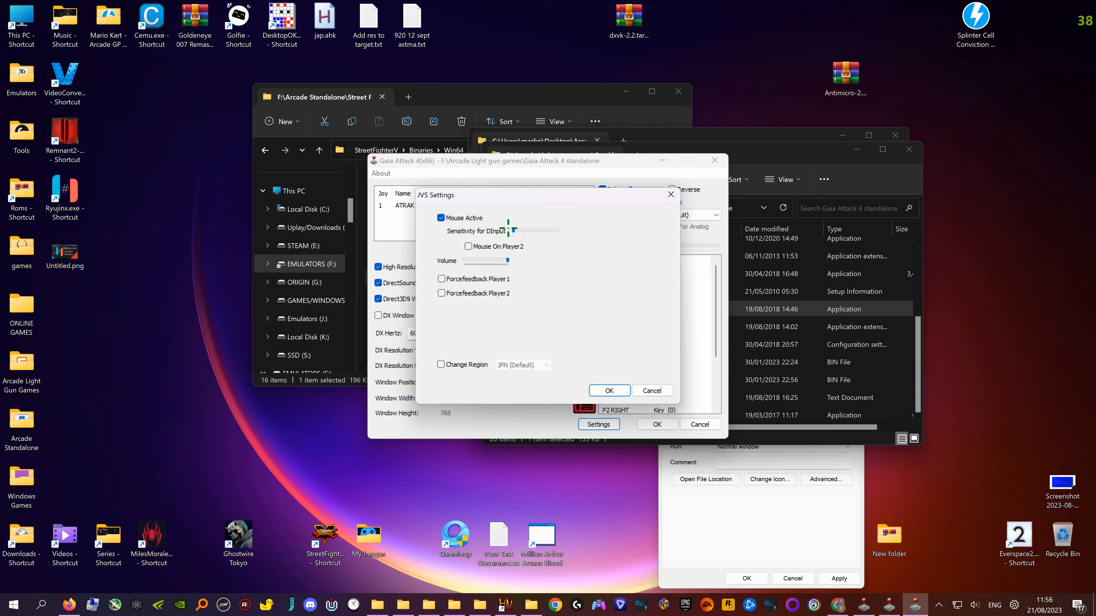
Save the Gaia Attack 4 JVS settings and close its configuration tool.
left_click(604, 393)
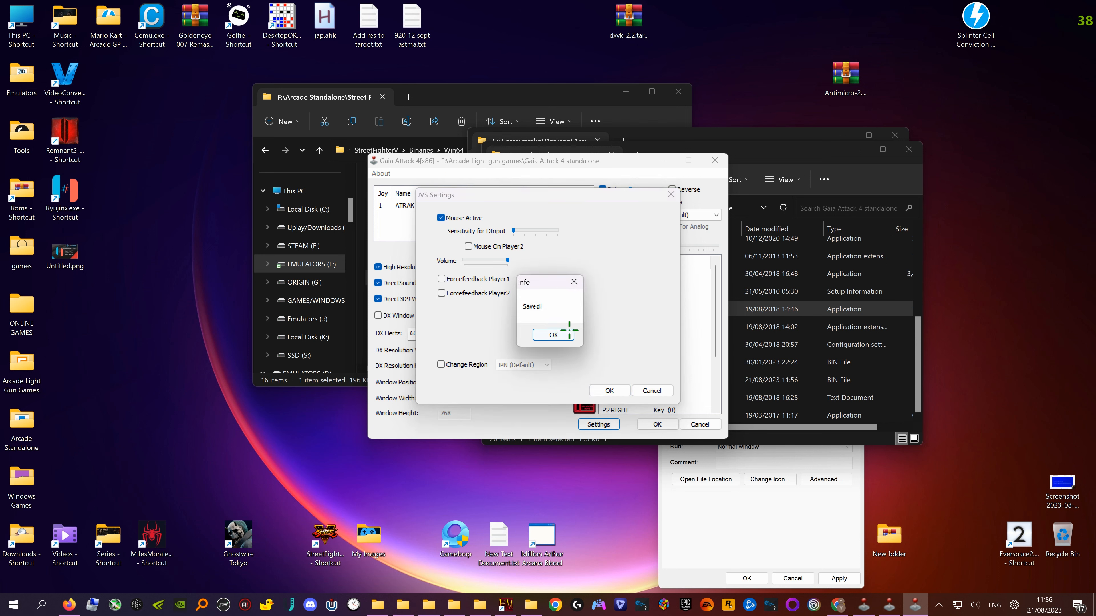
left_click(570, 331)
left_click(671, 194)
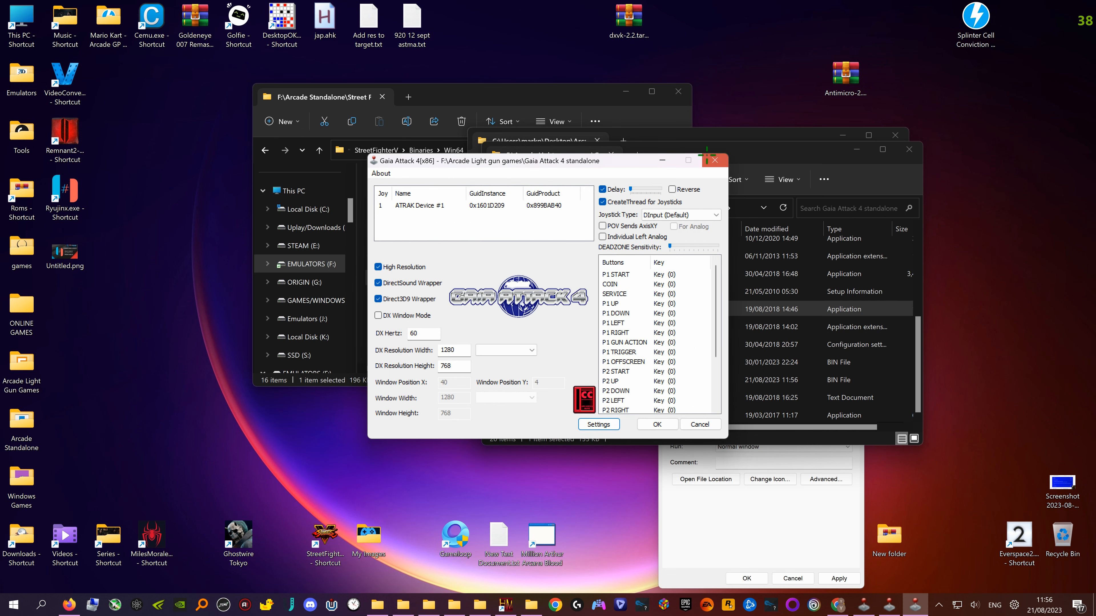
left_click(715, 161)
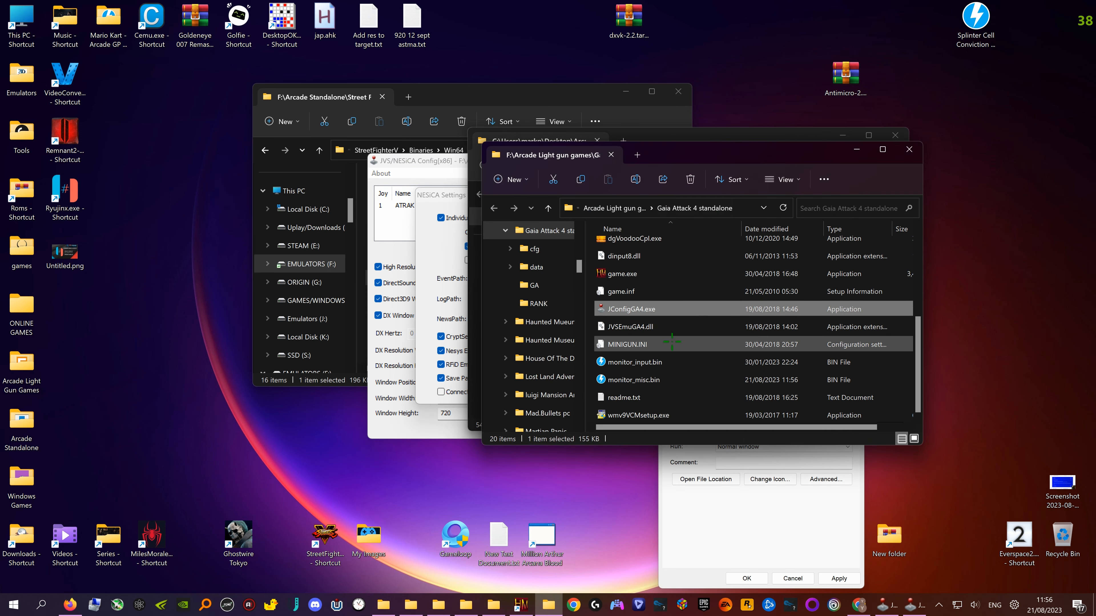
Return to the Street Fighter V NESiCA settings, check the Analog 1 slider and save the settings.
left_click(438, 272)
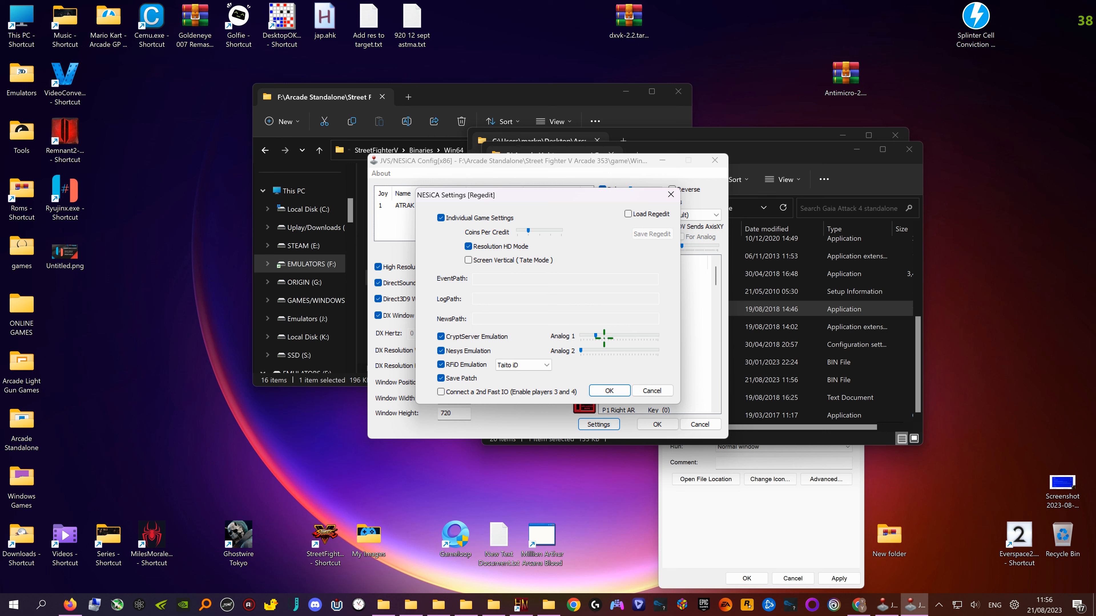
left_click_drag(595, 336, 599, 336)
left_click(607, 390)
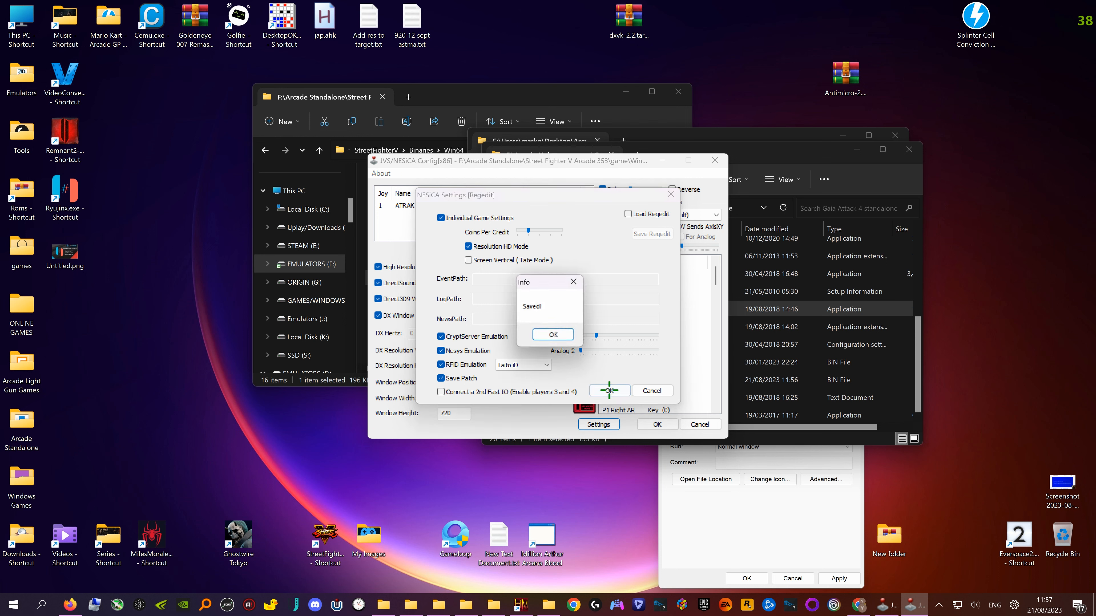
left_click(559, 334)
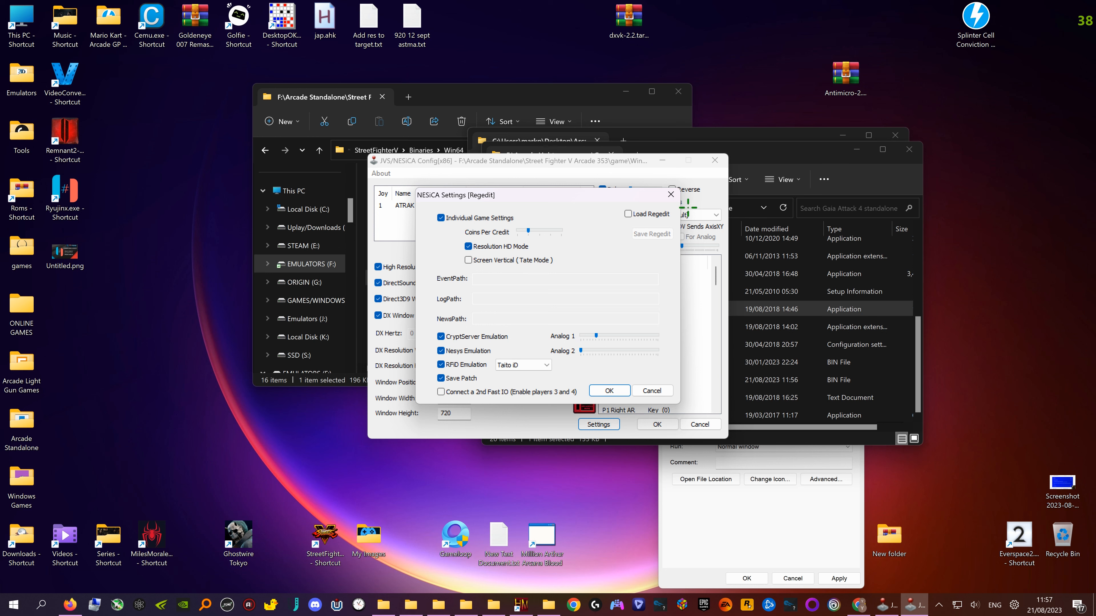
left_click(670, 194)
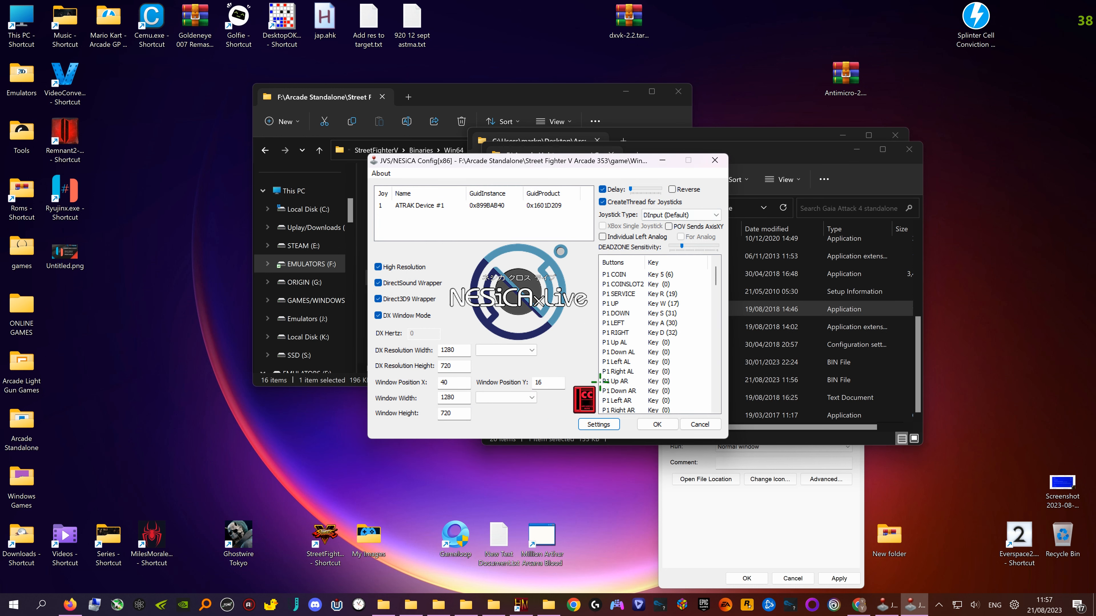
Save and close the Street Fighter V JConfig configuration and launch the game from its desktop shortcut.
left_click(657, 425)
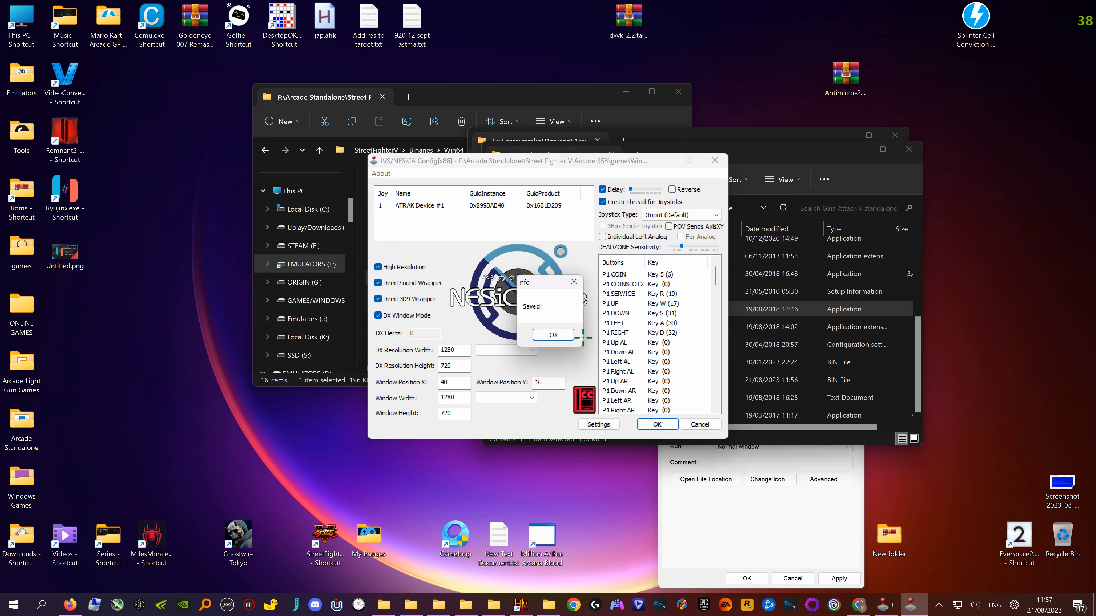
left_click(570, 335)
left_click(715, 160)
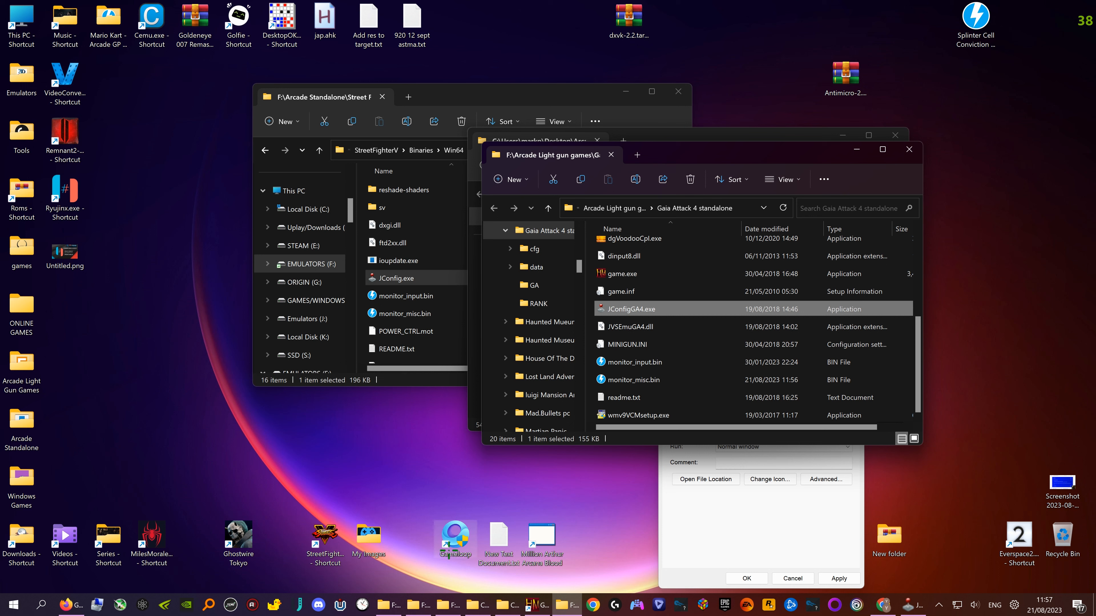
left_click(348, 539)
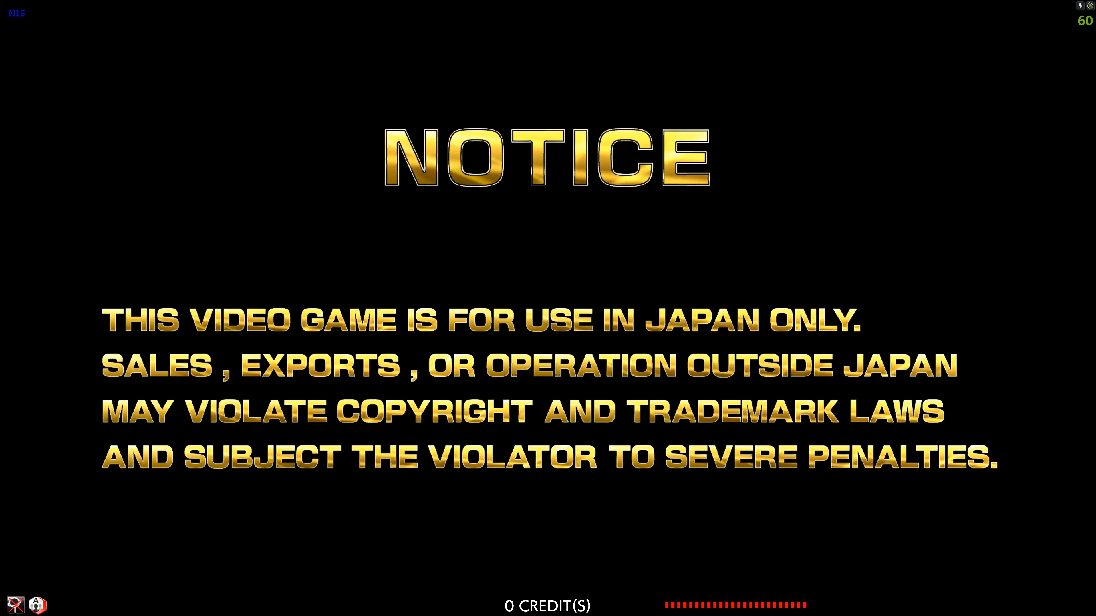
Insert three credits and start a one-player game in Street Fighter V to test the bindings, and exit the game.
key("5")
key("5")
key("5")
key("1")
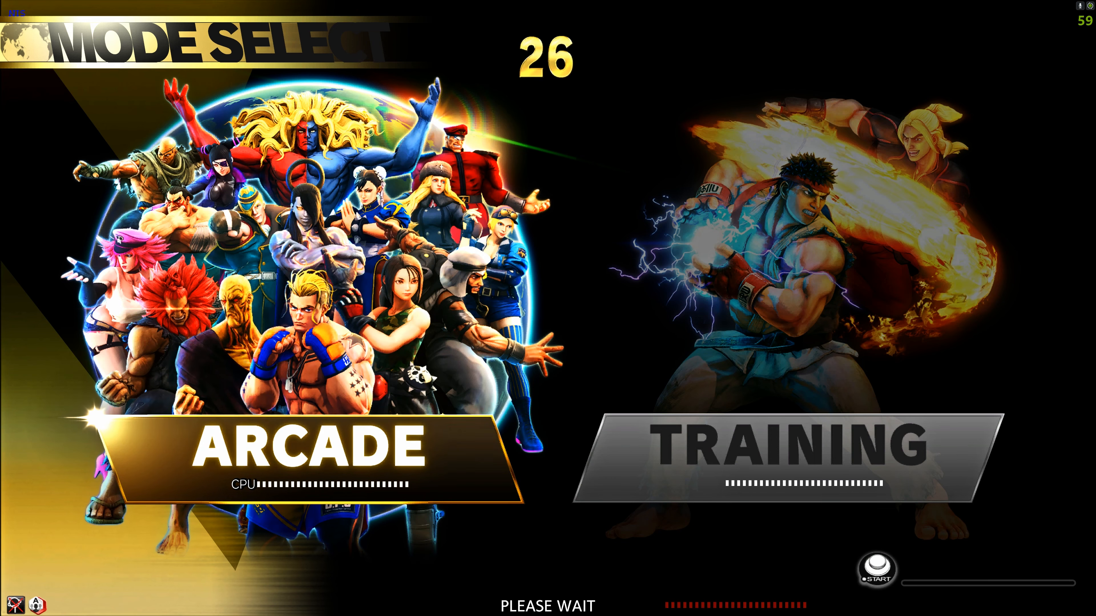
key("Escape")
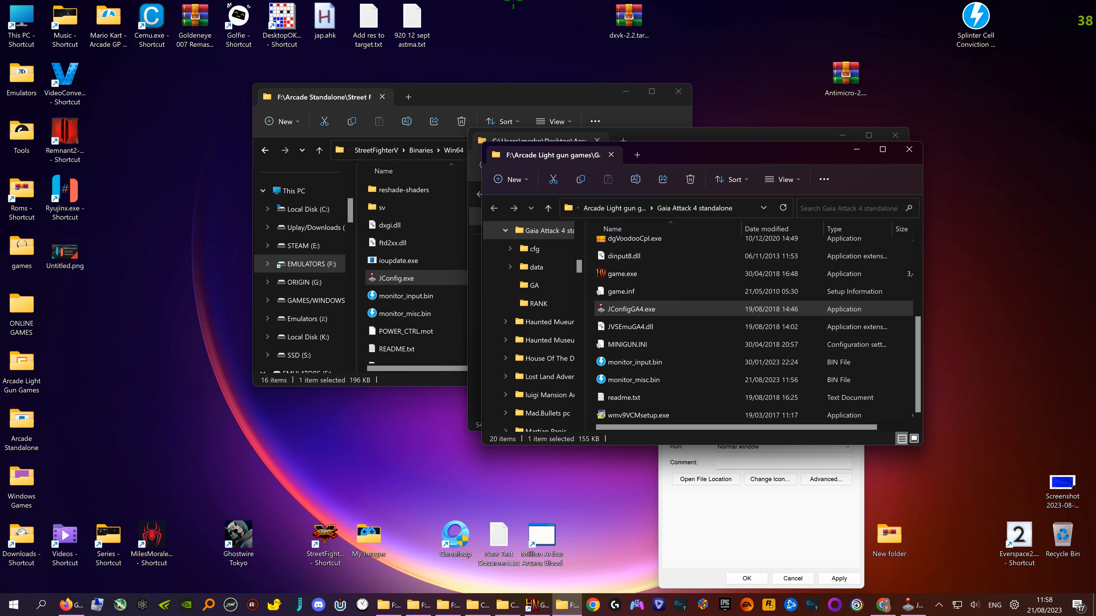
Close the Gaia Attack 4 folder and its shortcut properties, keeping the Street Fighter V Win64 folder in view.
left_click_drag(601, 95, 464, 93)
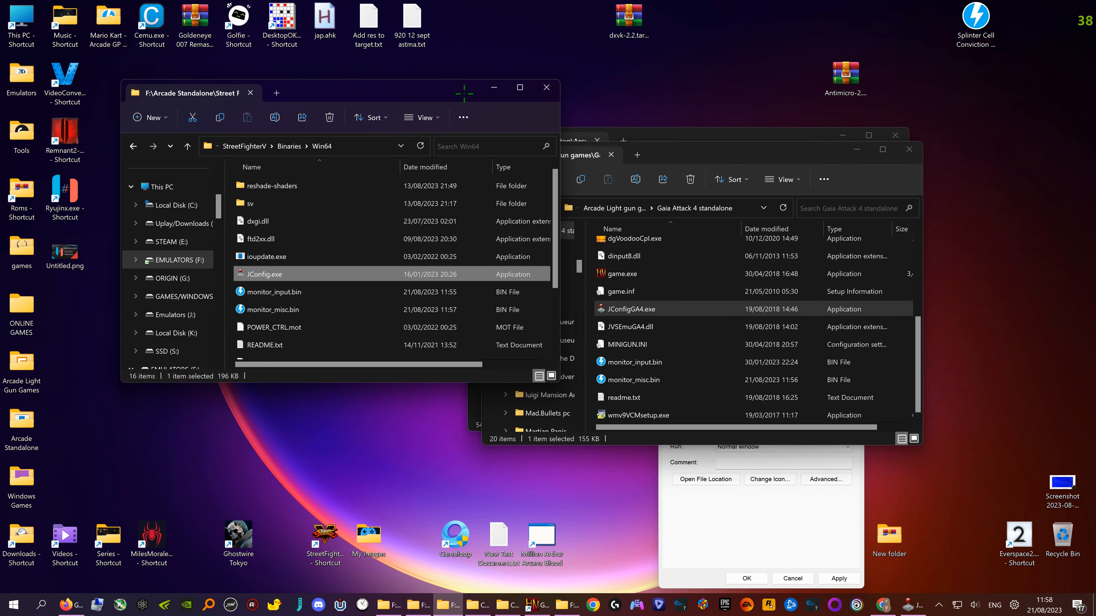
left_click(909, 149)
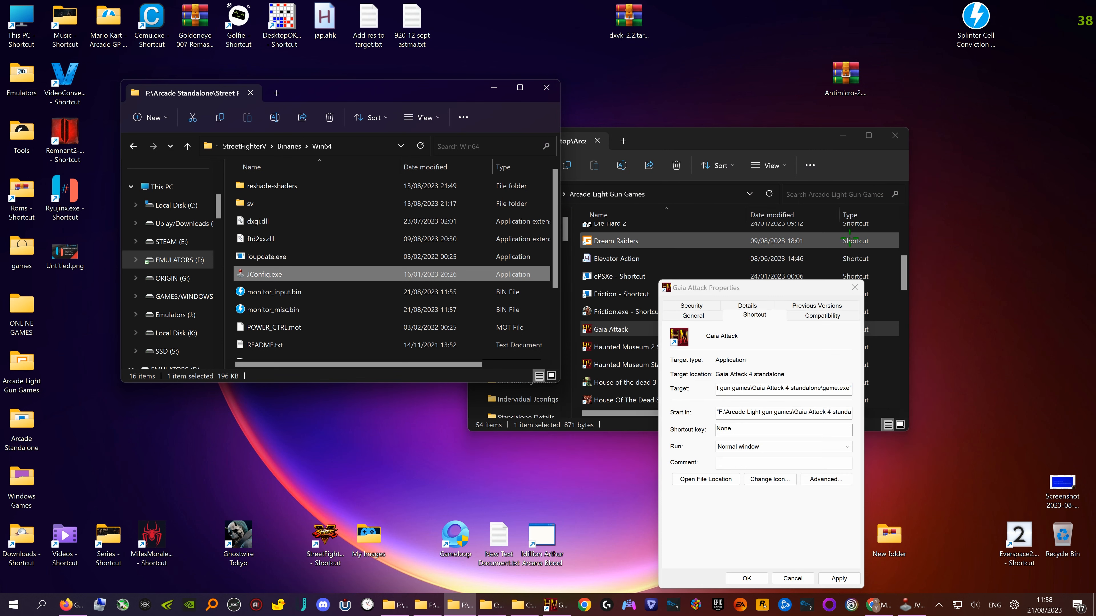
left_click(853, 287)
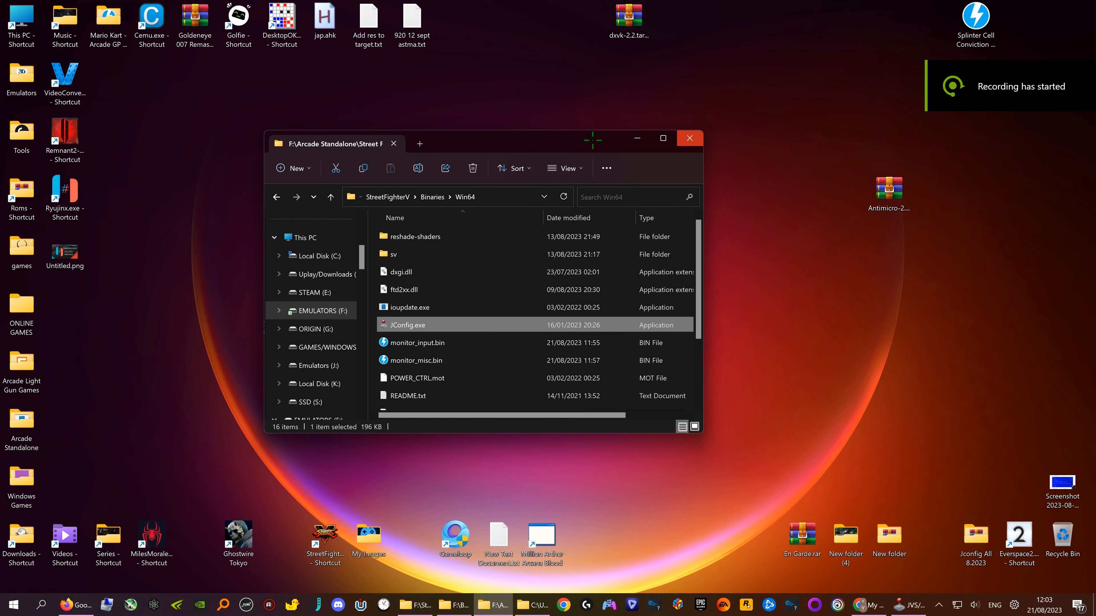
mouse_move(575, 140)
left_mouse_down()
mouse_move(565, 138)
mouse_move(586, 138)
left_mouse_up()
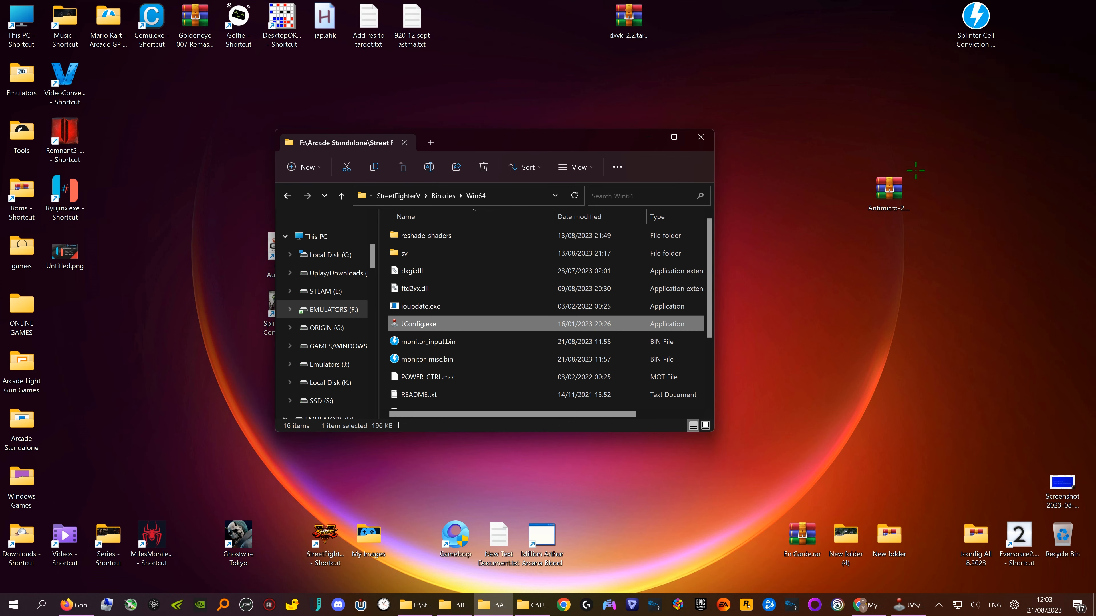
Open the Antimicro-2.23-win32.portable.zip archive from the desktop and extract its antimicro folder into the Street Fighter V Win64 folder.
left_click(889, 190)
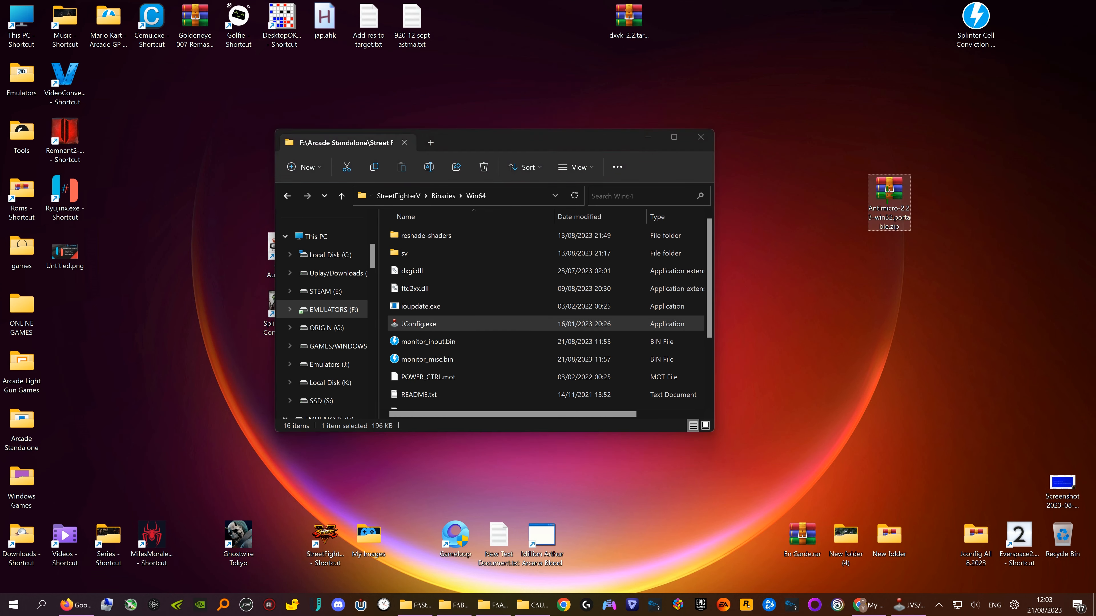
double_click(889, 190)
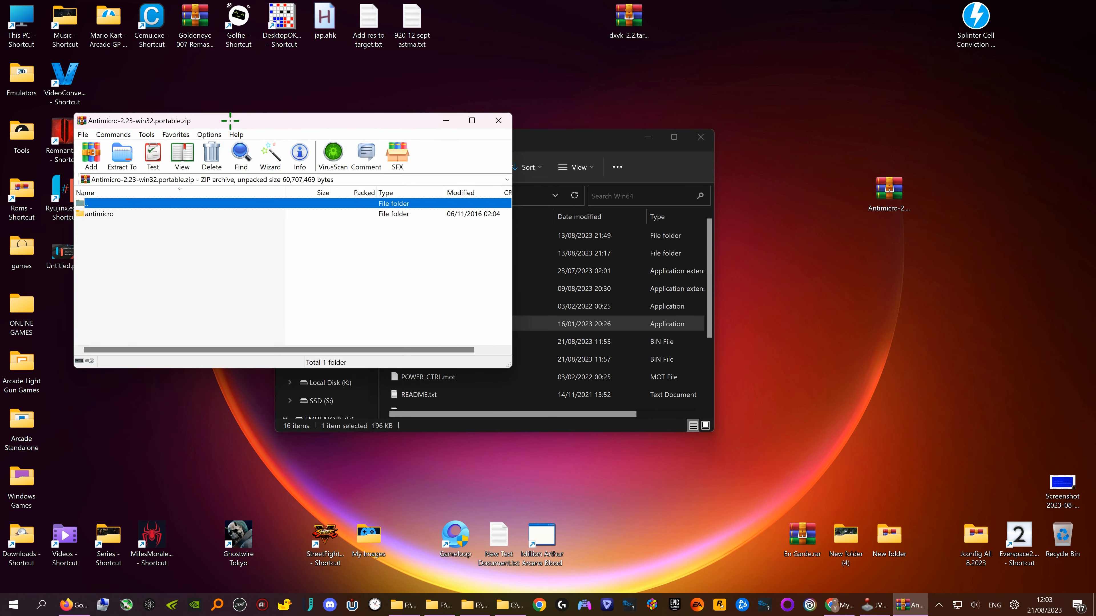
left_click_drag(230, 121, 848, 115)
left_click(564, 142)
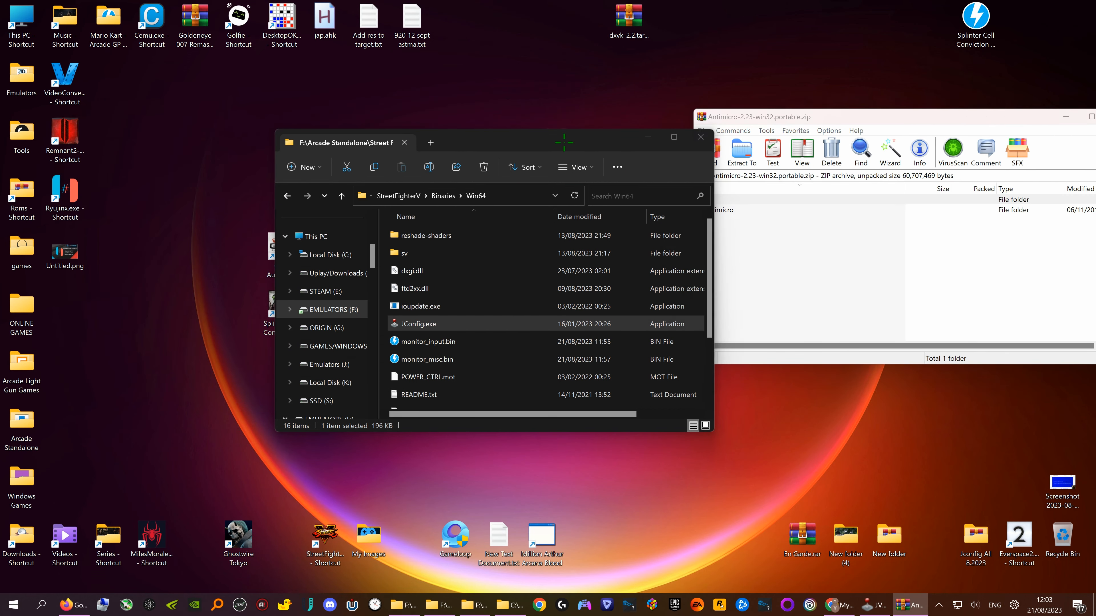
left_click_drag(563, 143, 498, 124)
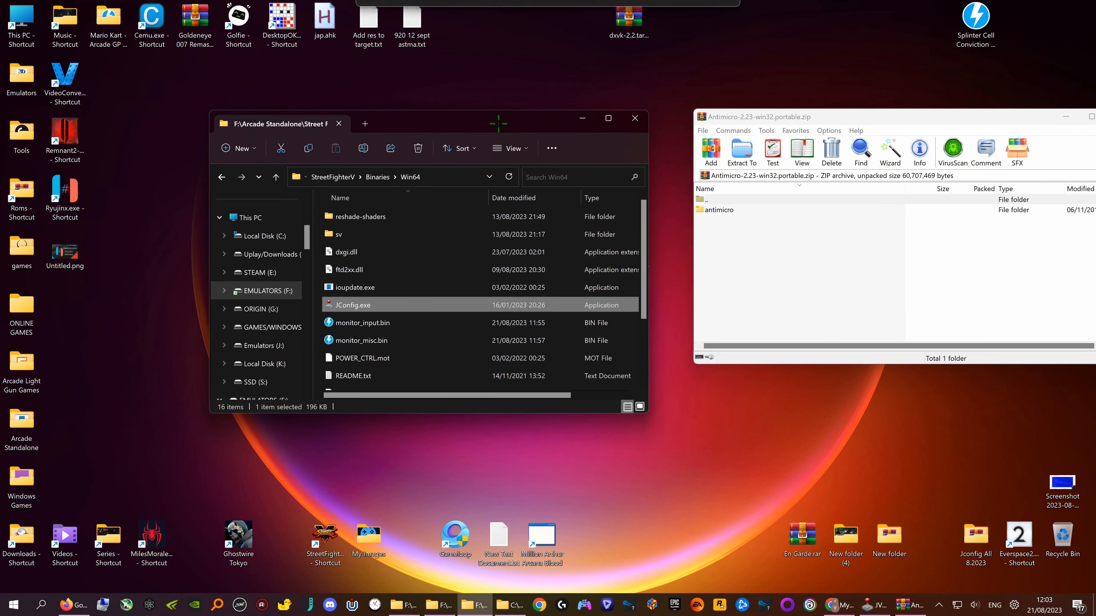
double_click(744, 212)
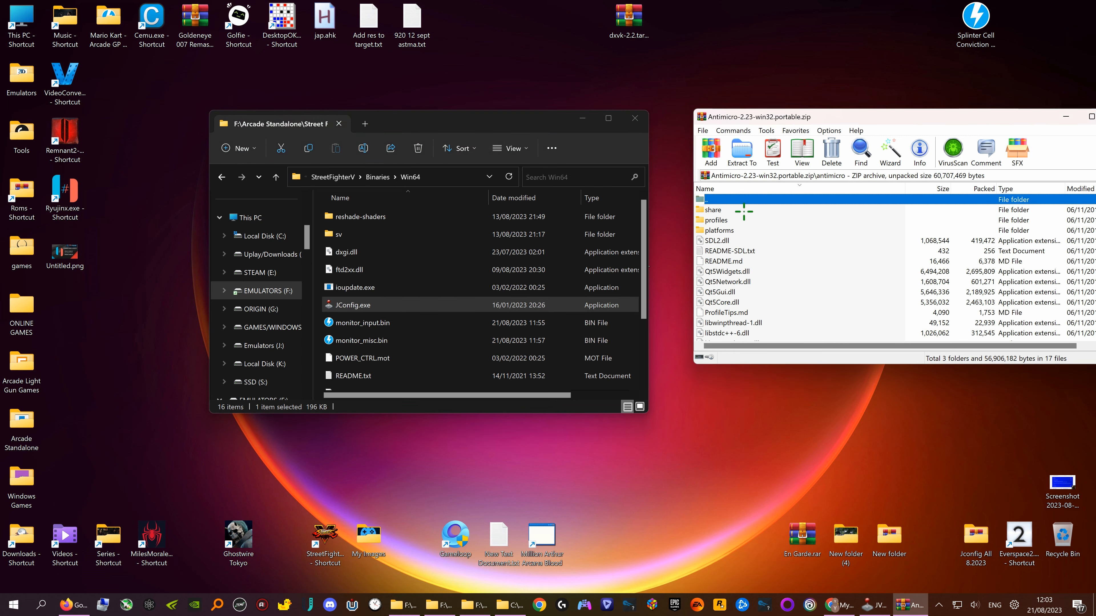
double_click(712, 200)
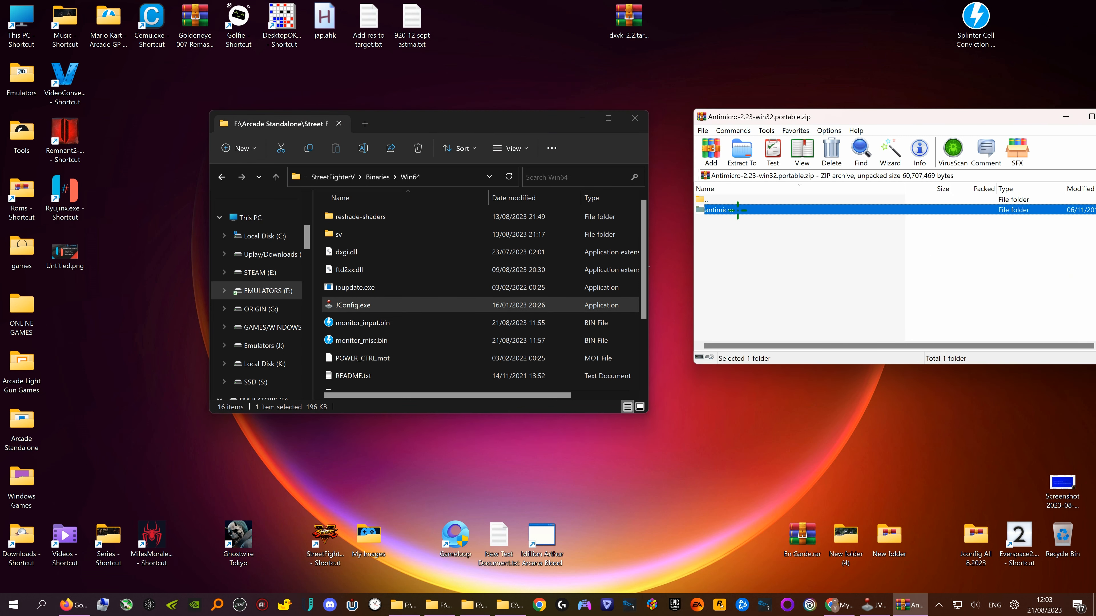
left_click_drag(737, 211, 319, 220)
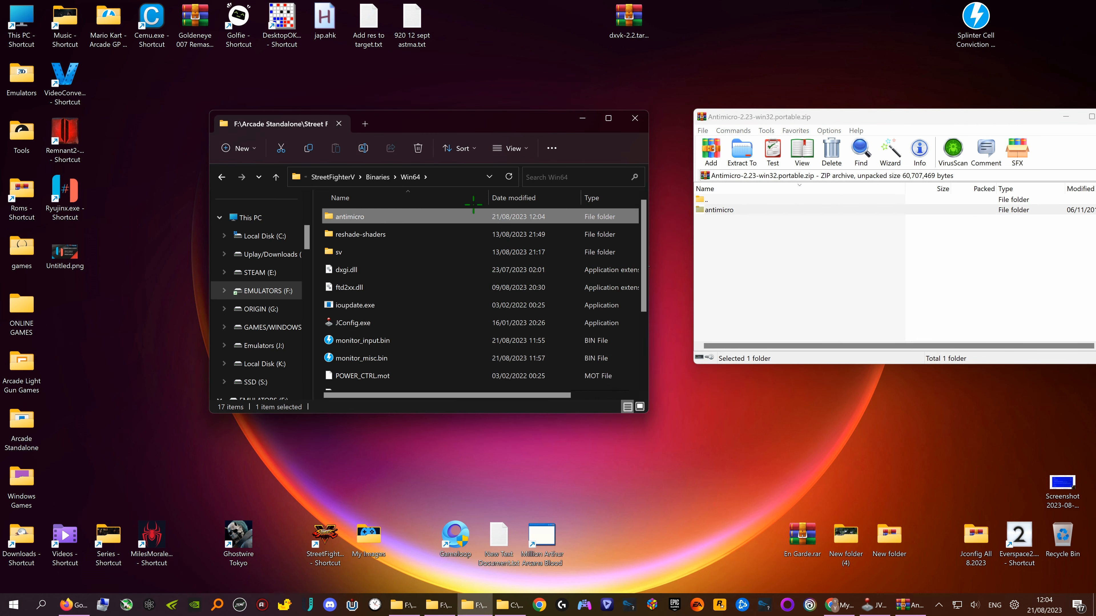
Launch antimicro.exe from the extracted antimicro folder and enlarge its window to make the joystick buttons readable.
double_click(350, 215)
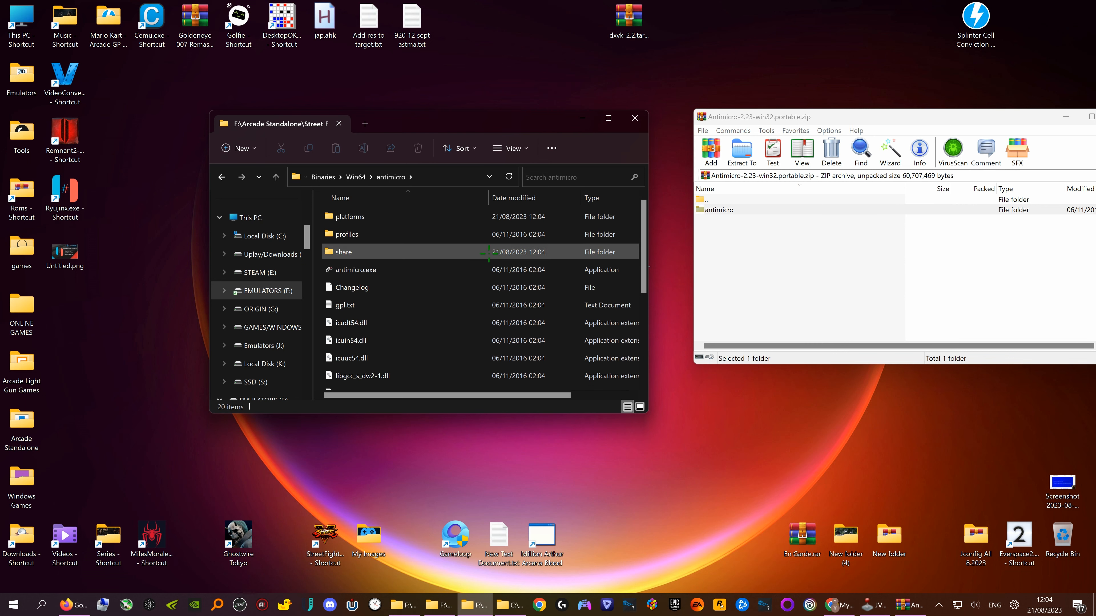
left_click(382, 268)
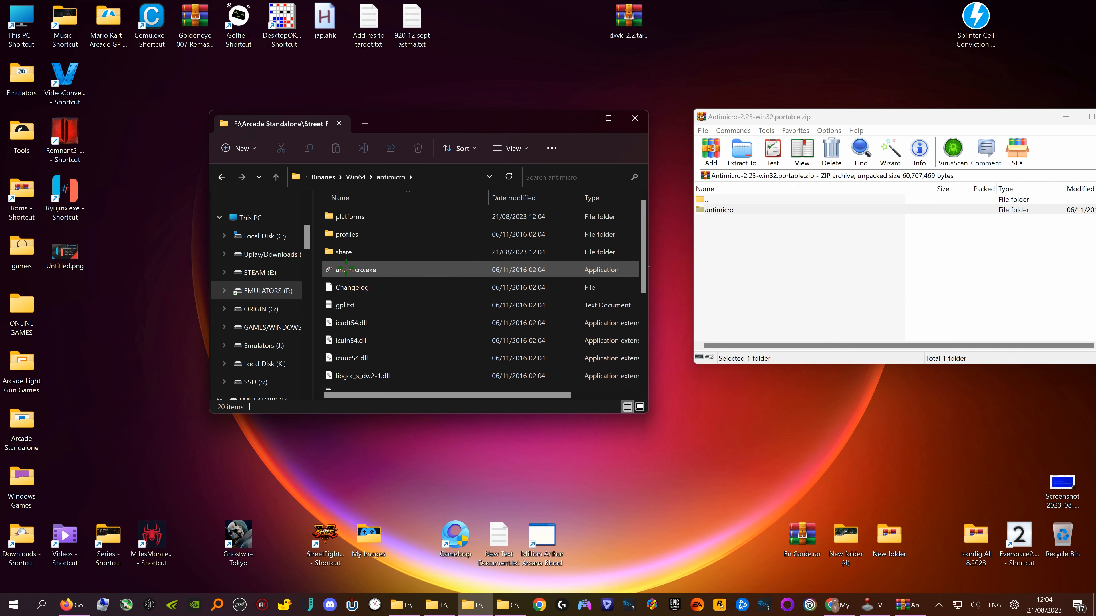
double_click(346, 269)
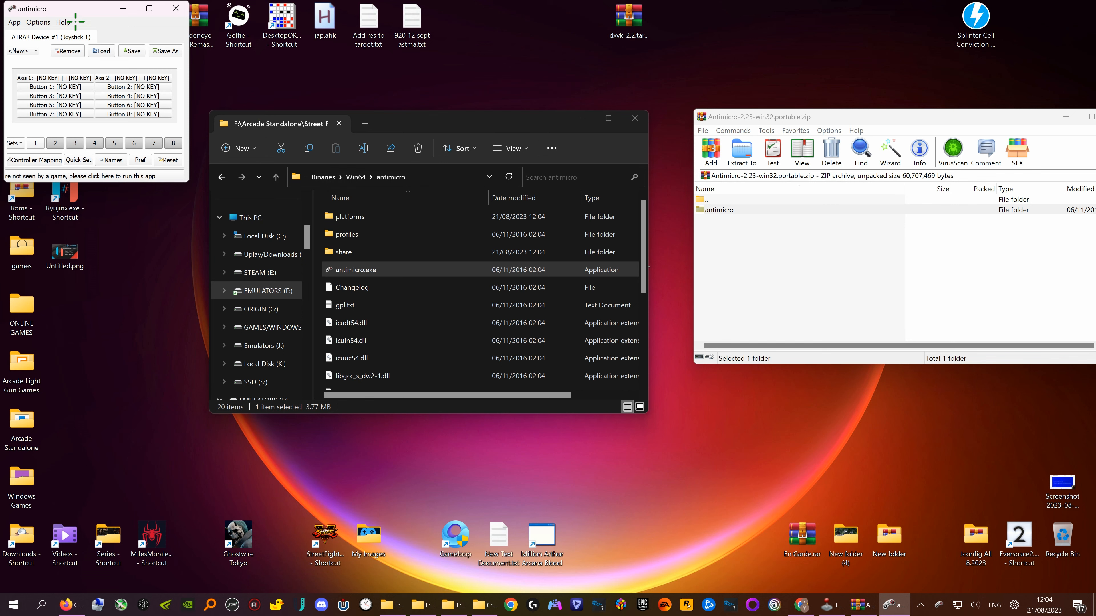
double_click(103, 9)
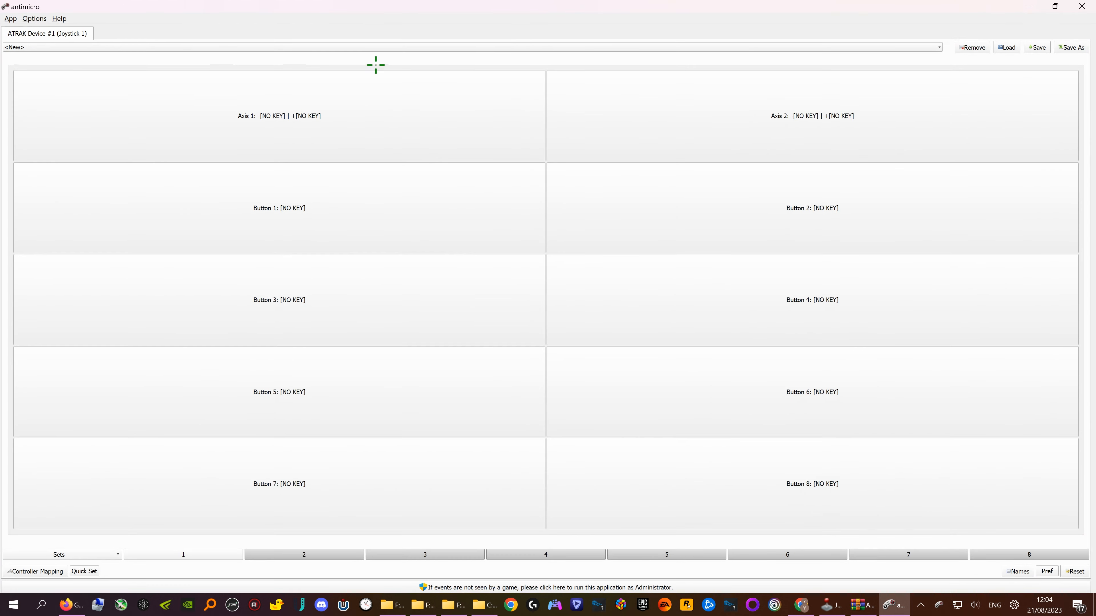
double_click(716, 10)
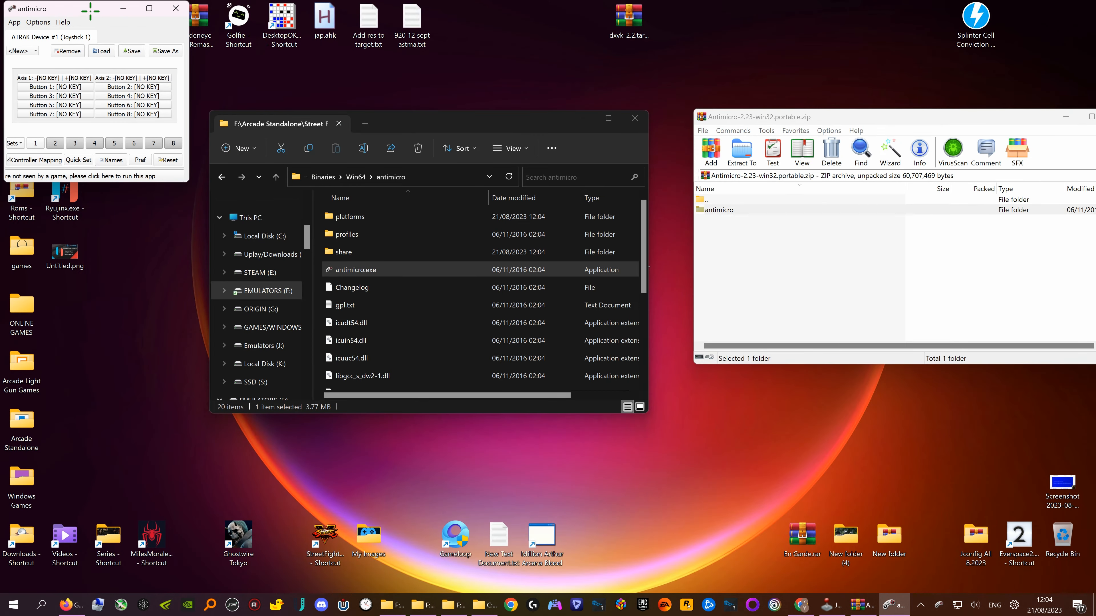
left_click_drag(91, 11, 394, 145)
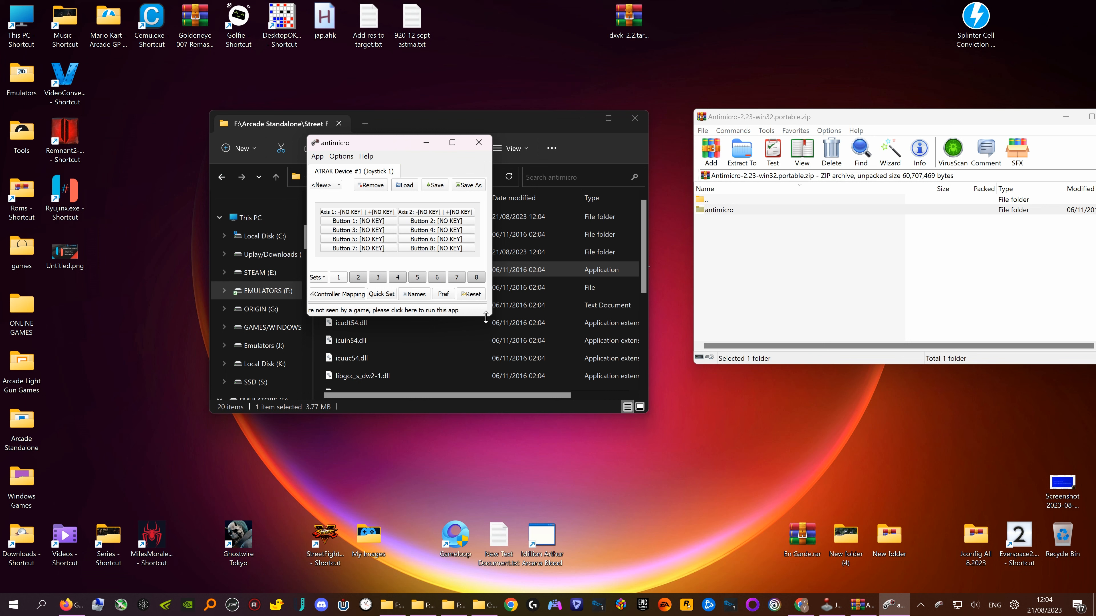
left_click_drag(490, 317, 810, 470)
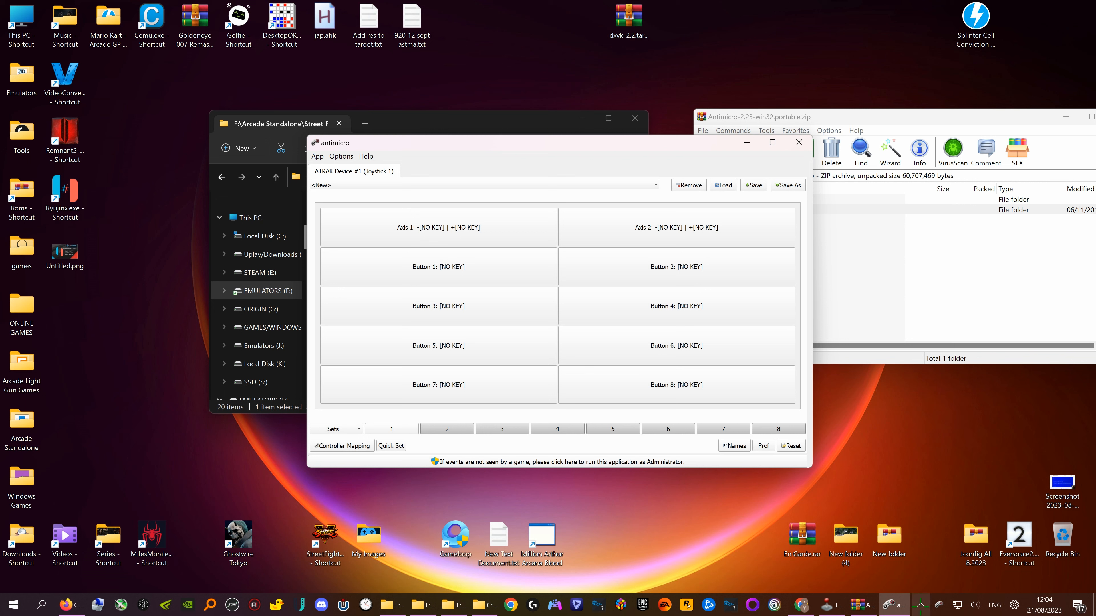
Open DS4Windows to make the DualSense available and display the XInput Controller mapping in antimicro.
left_click(555, 606)
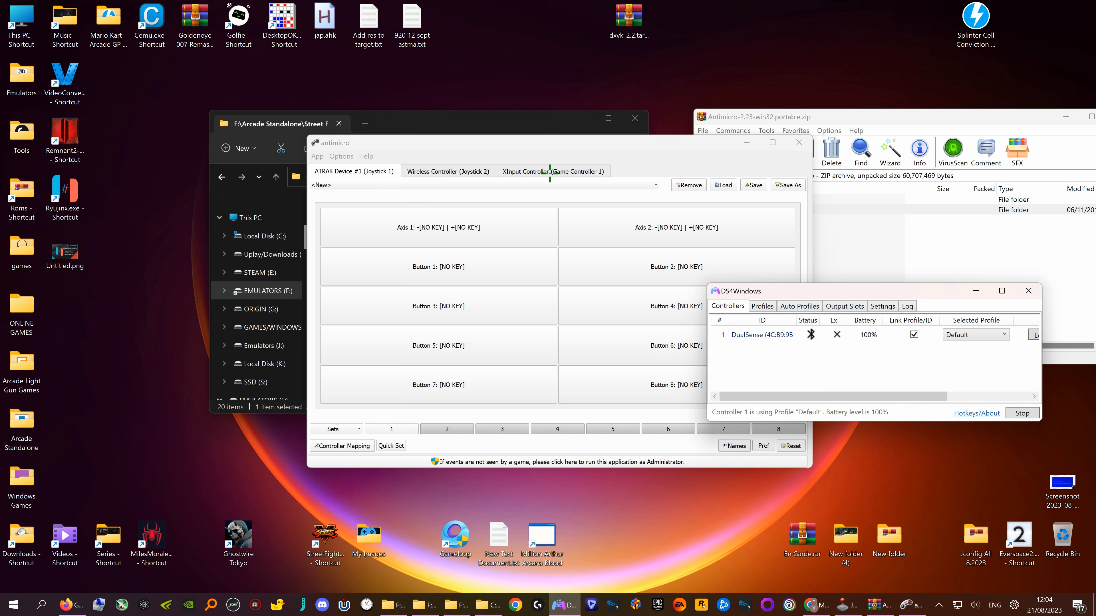
left_click(473, 175)
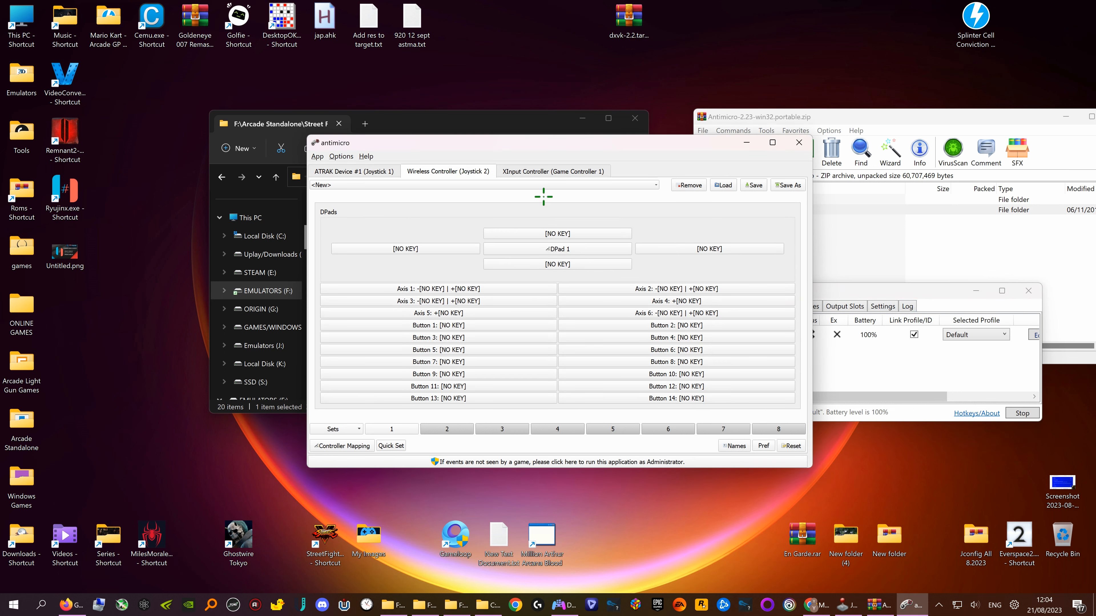
left_click(602, 172)
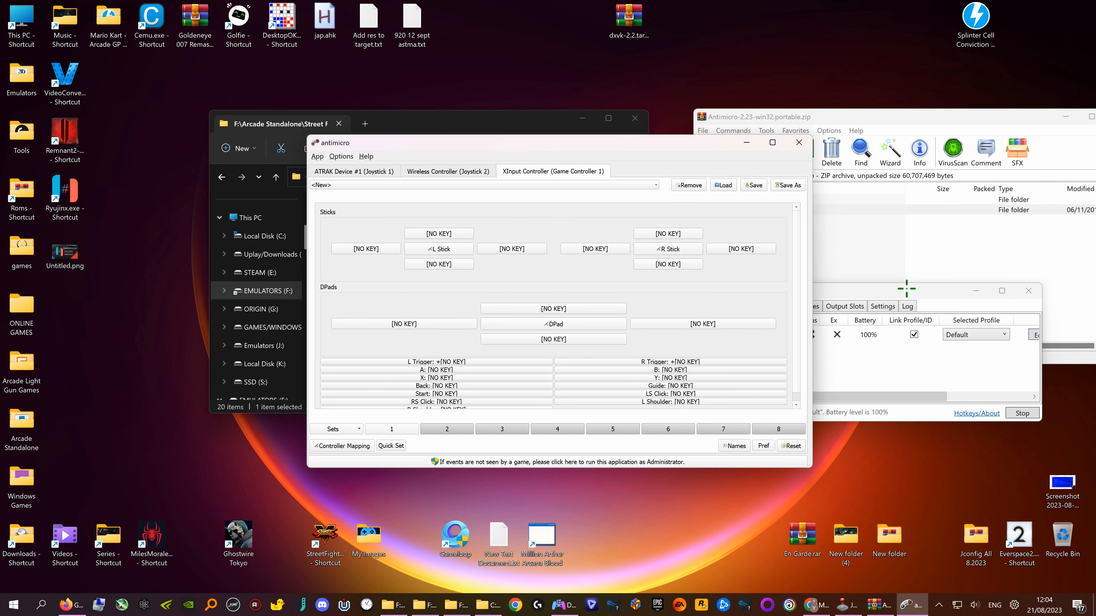
left_click(968, 289)
left_click(968, 289)
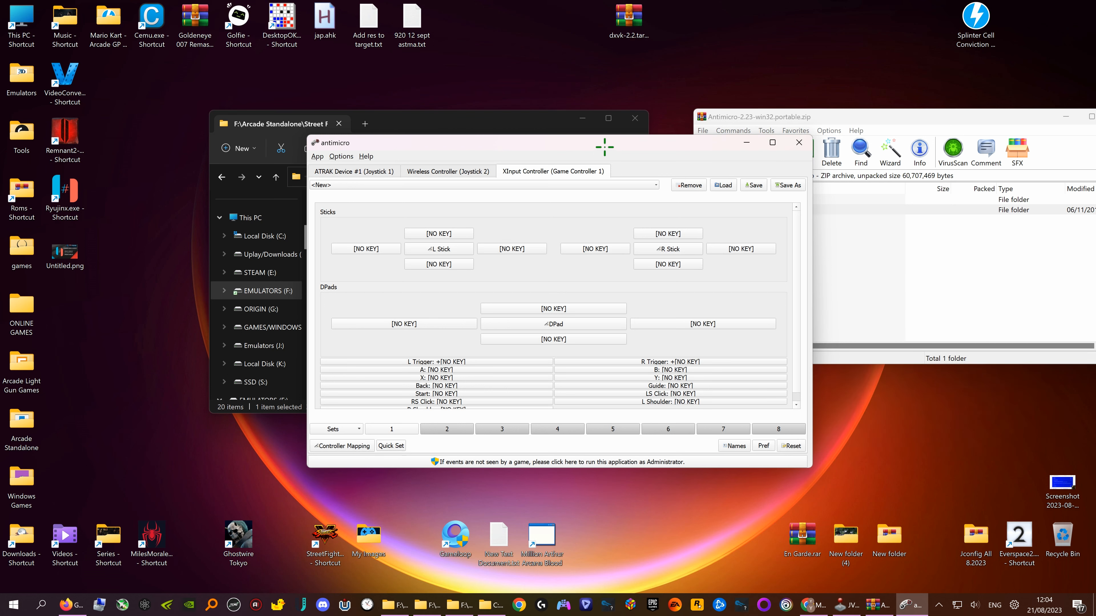
Compare the Wireless Controller and XInput Controller mappings, and enlarge the antimicro window to show all XInput Controller buttons.
left_click_drag(605, 148, 490, 134)
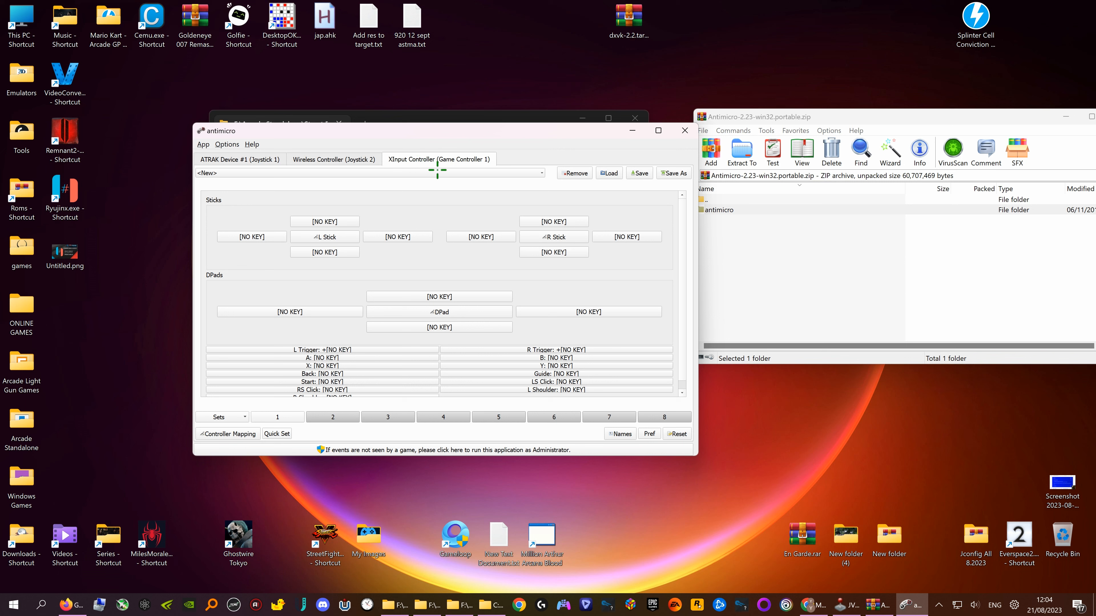
left_click(334, 158)
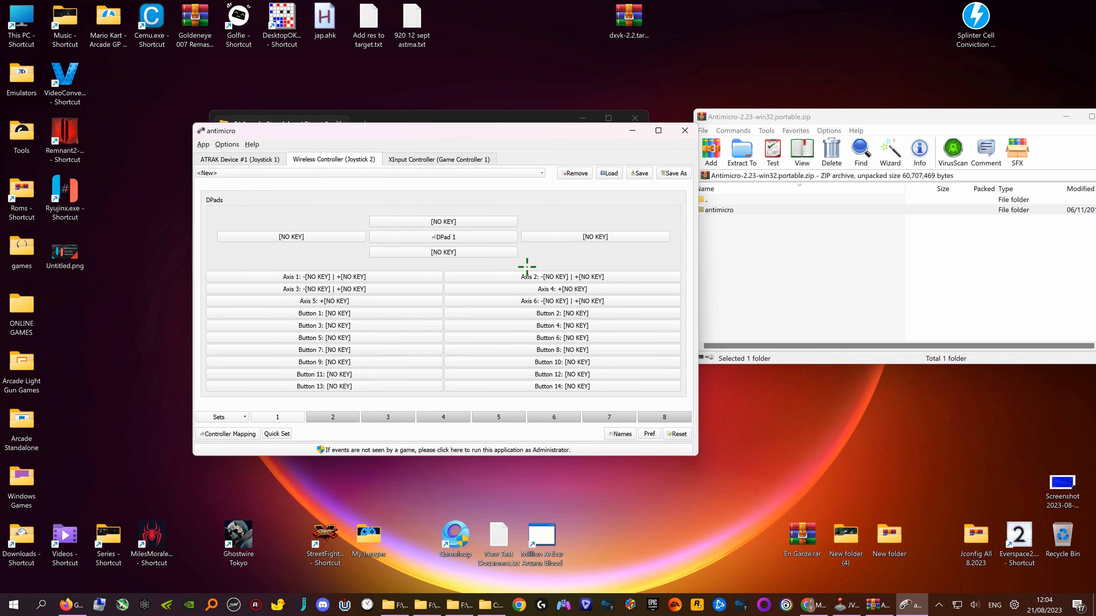
left_click(417, 159)
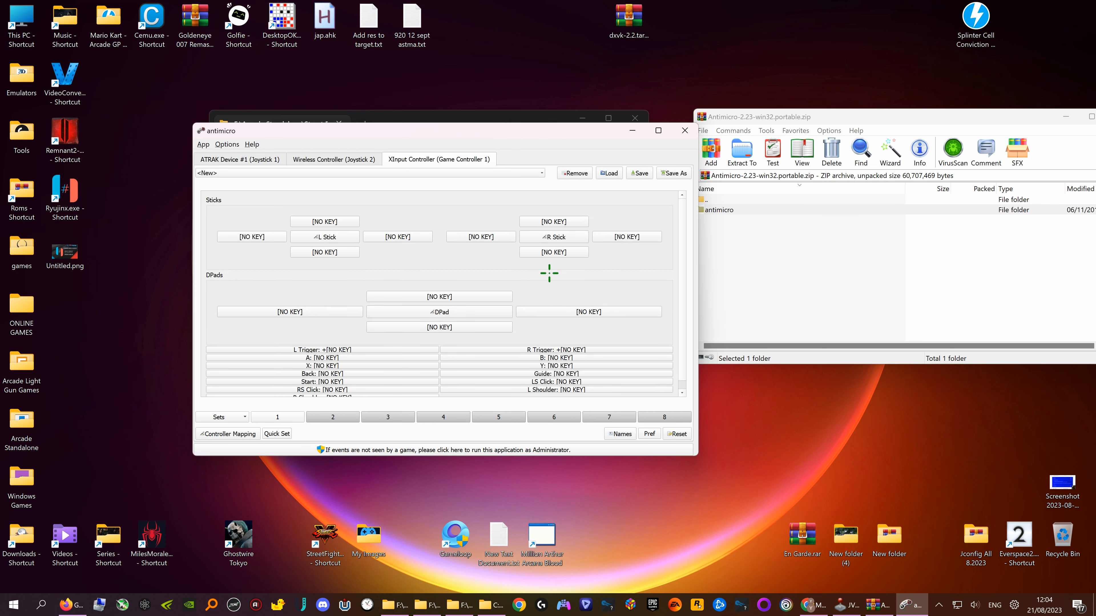
left_click_drag(510, 129, 540, 129)
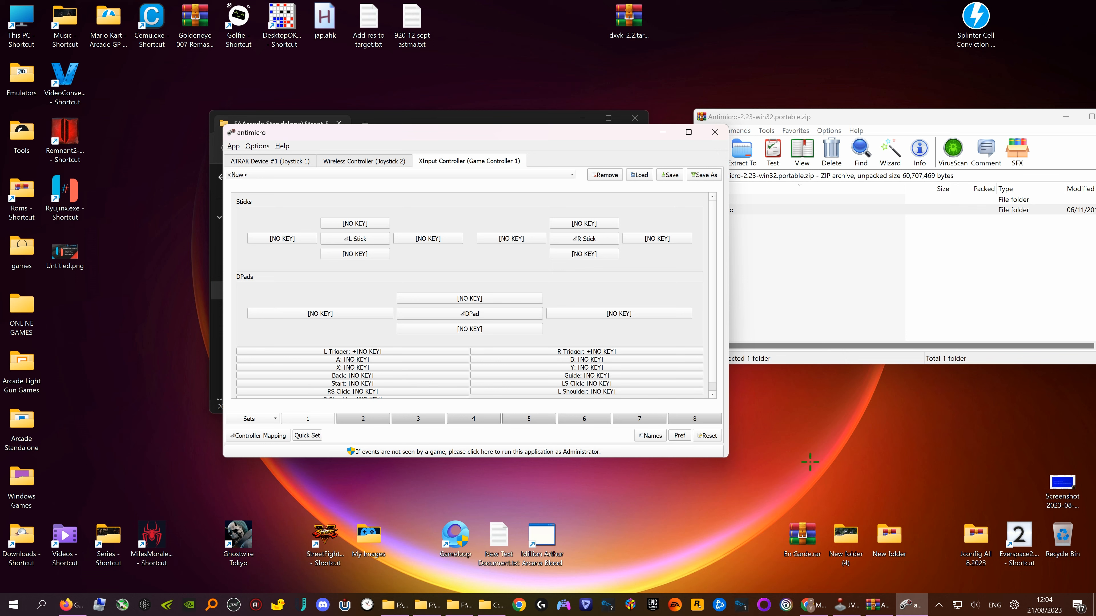
left_click(688, 133)
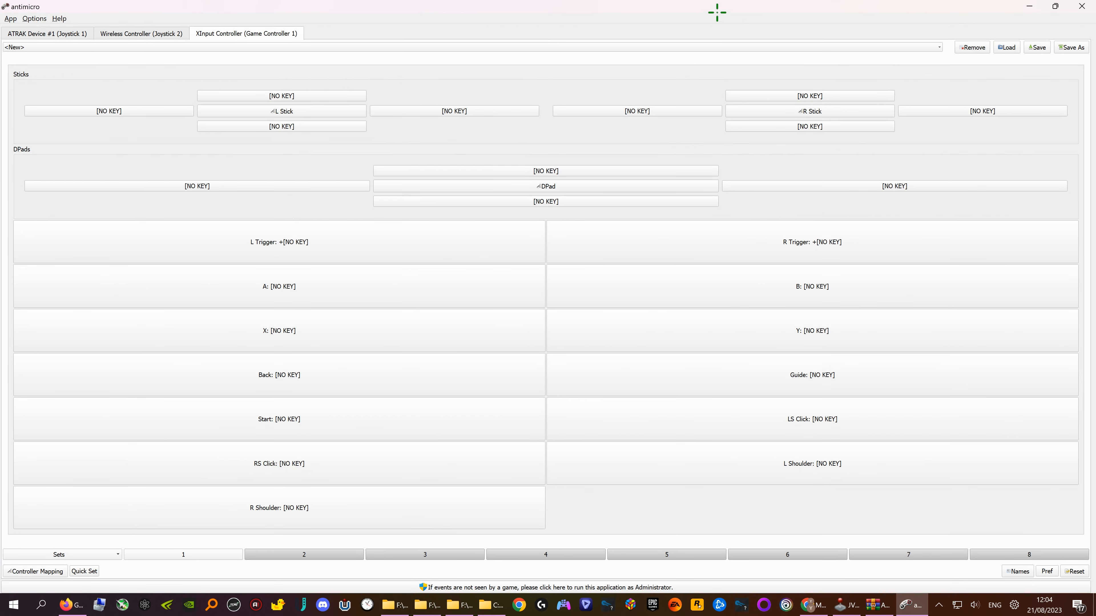
left_click_drag(717, 12, 362, 42)
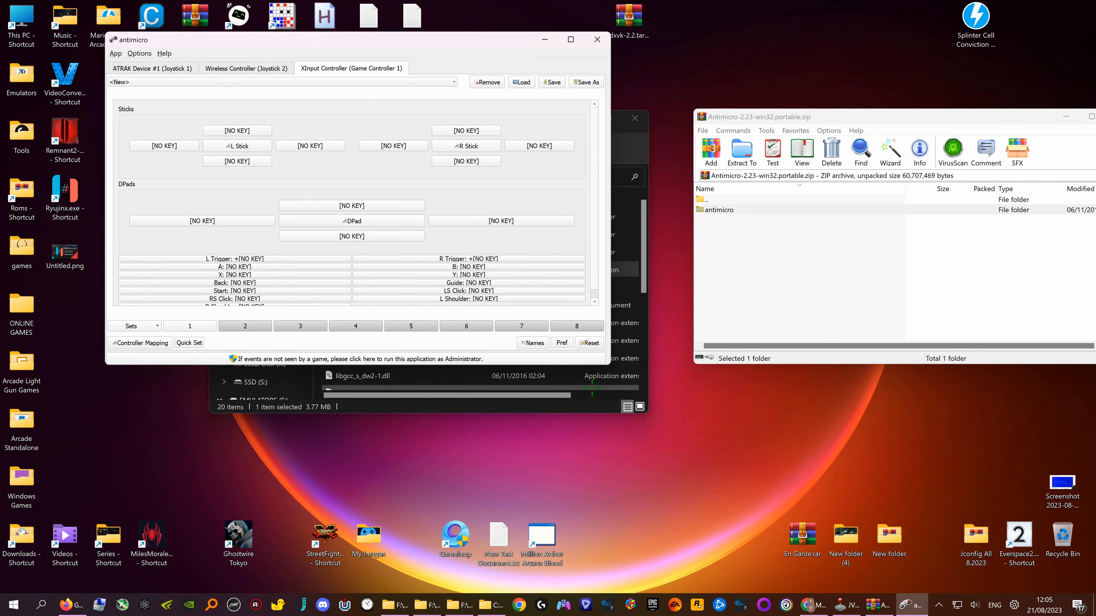
left_click_drag(605, 365, 962, 552)
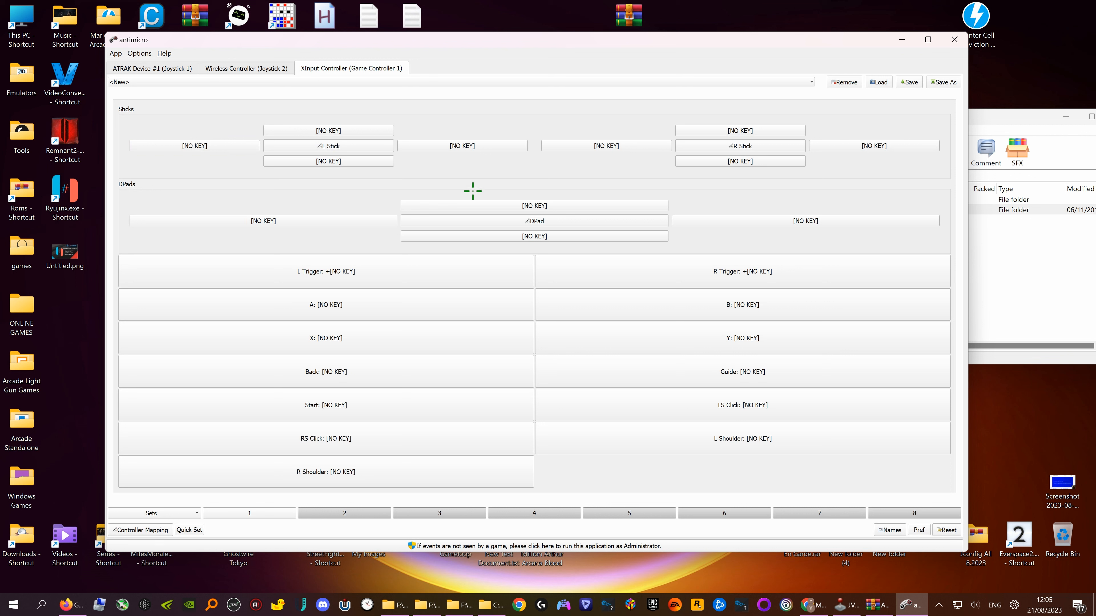
Map the XInput Controller's left stick up to W and down to S.
left_click(327, 133)
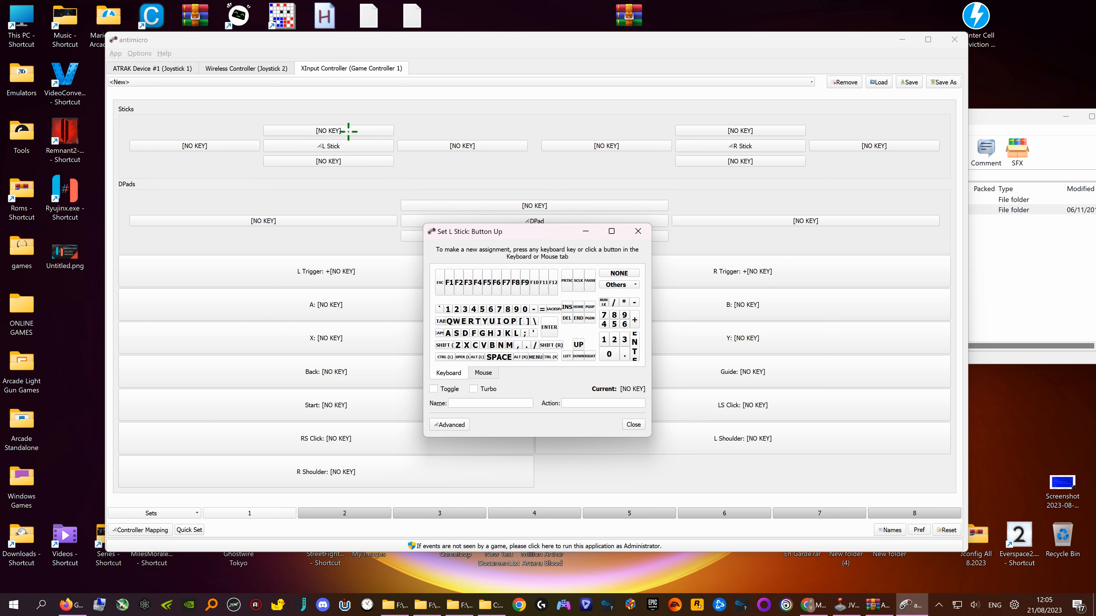
key("w")
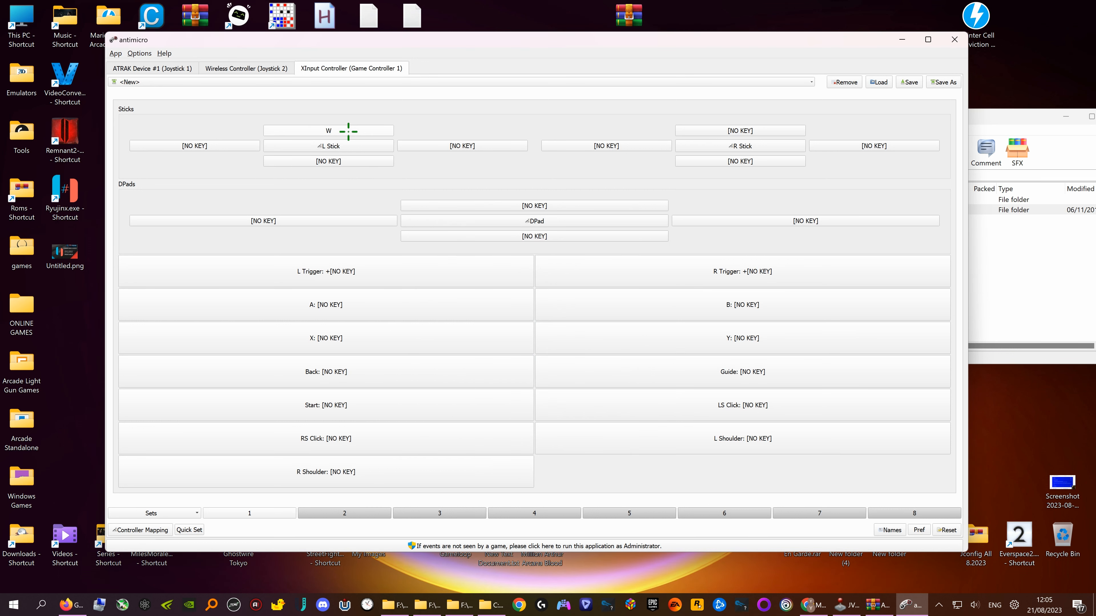
left_click(330, 162)
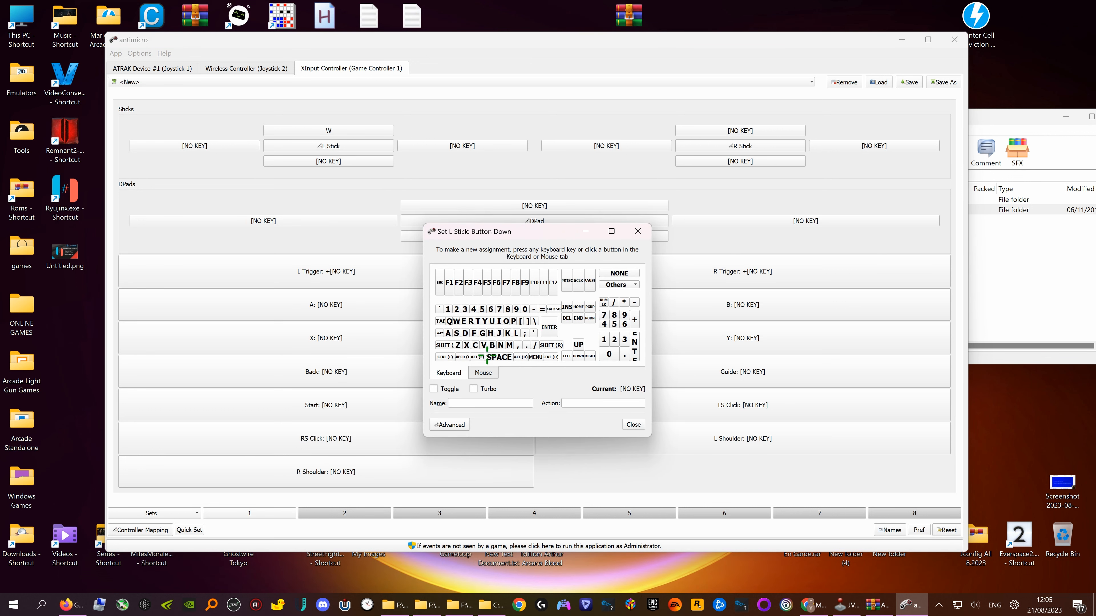
left_click(456, 334)
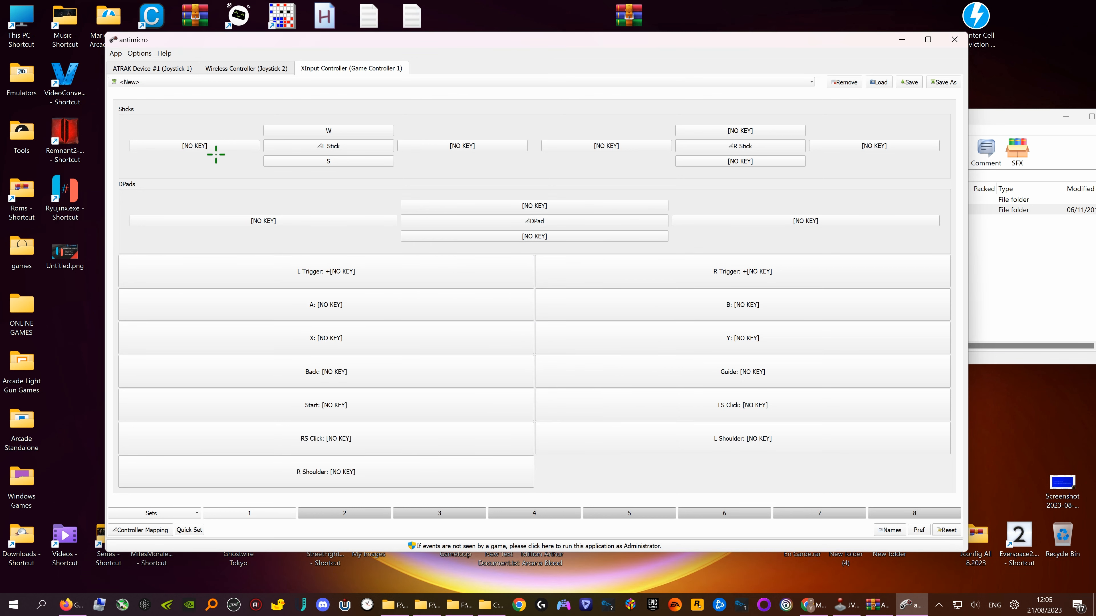
Map the XInput Controller's left stick left to A and right to D.
left_click(205, 146)
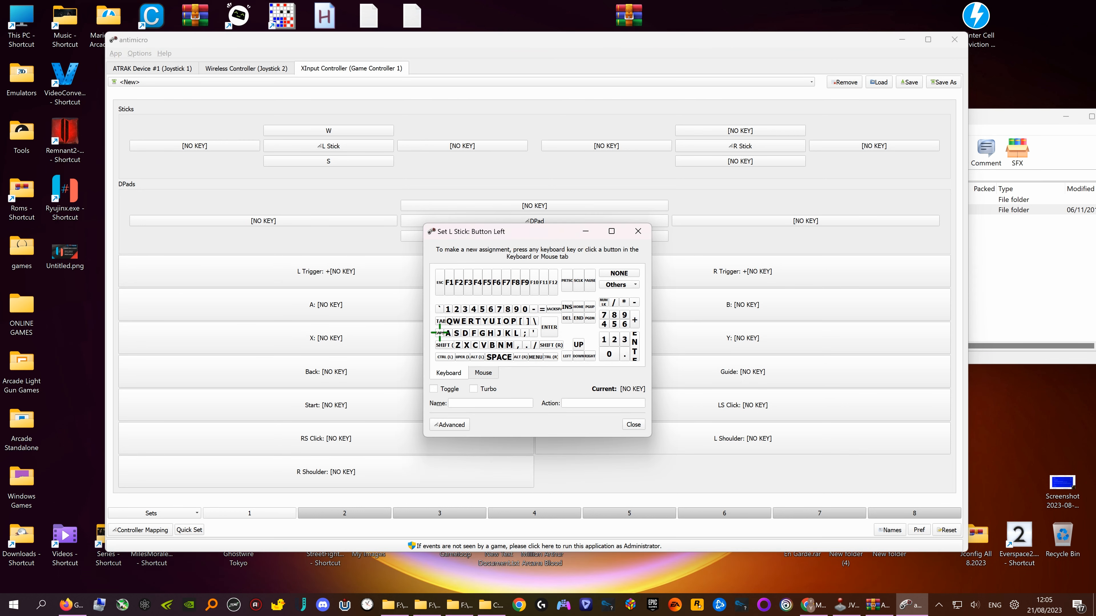
left_click(448, 333)
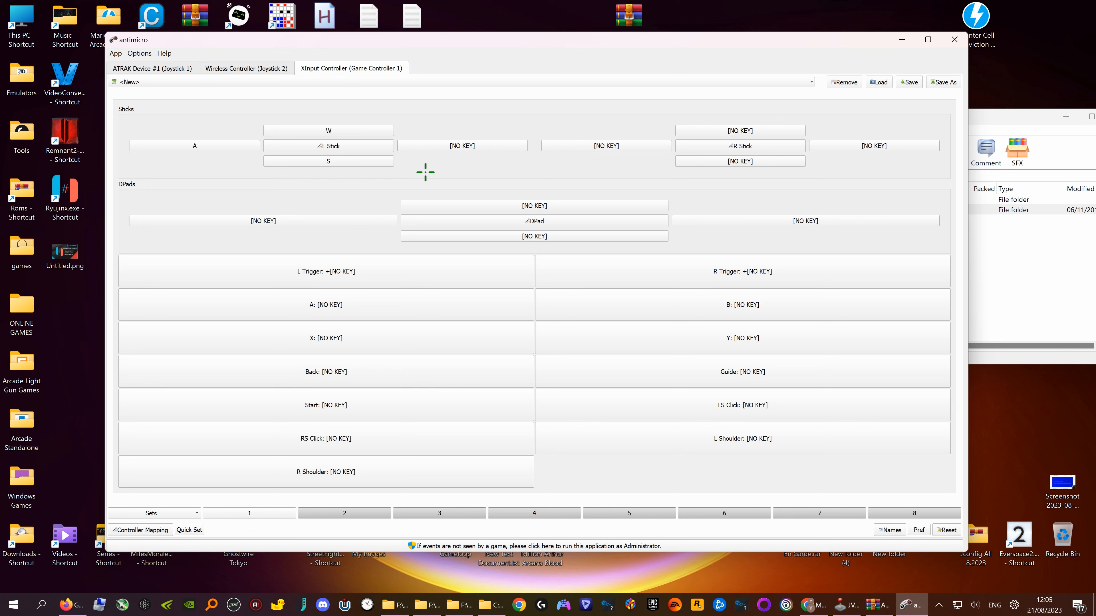
left_click(448, 148)
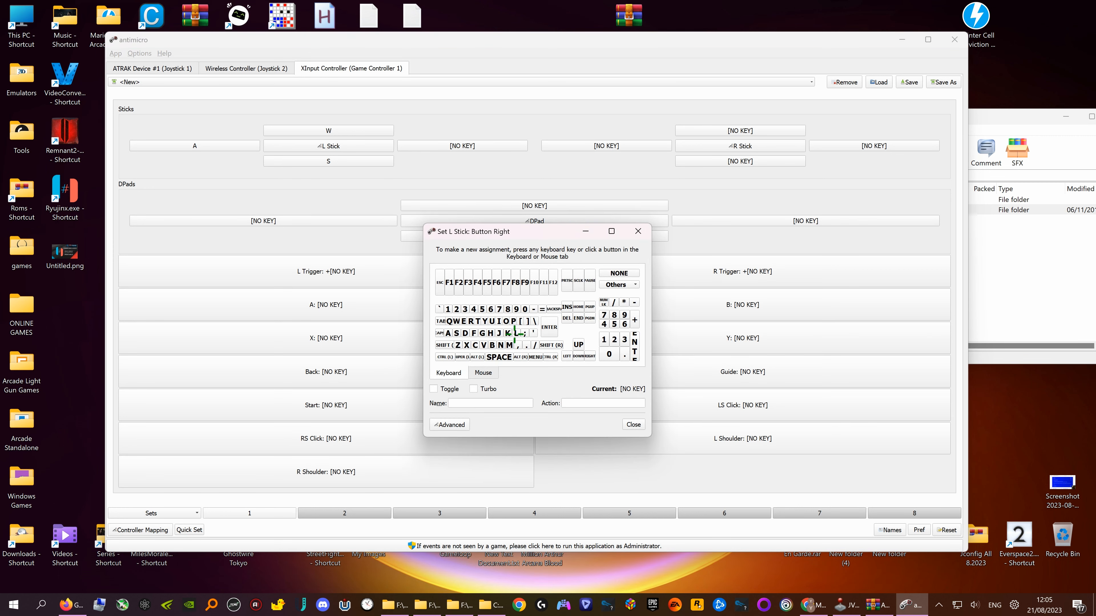
left_click(465, 332)
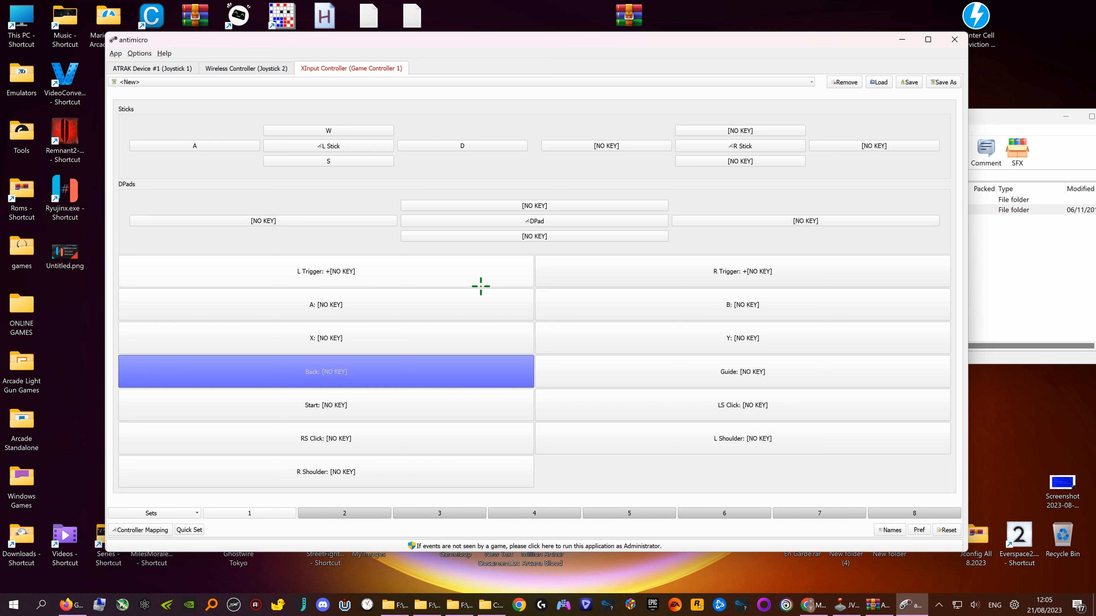
Map the controller's Back button to 5 and its Start button to 1.
left_click(371, 376)
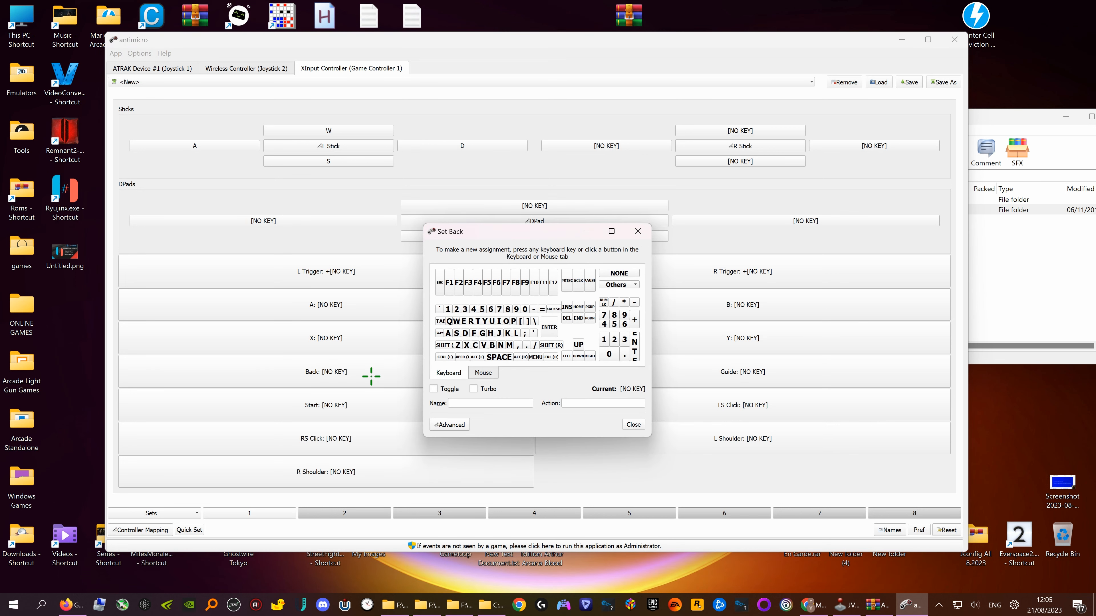
left_click(481, 310)
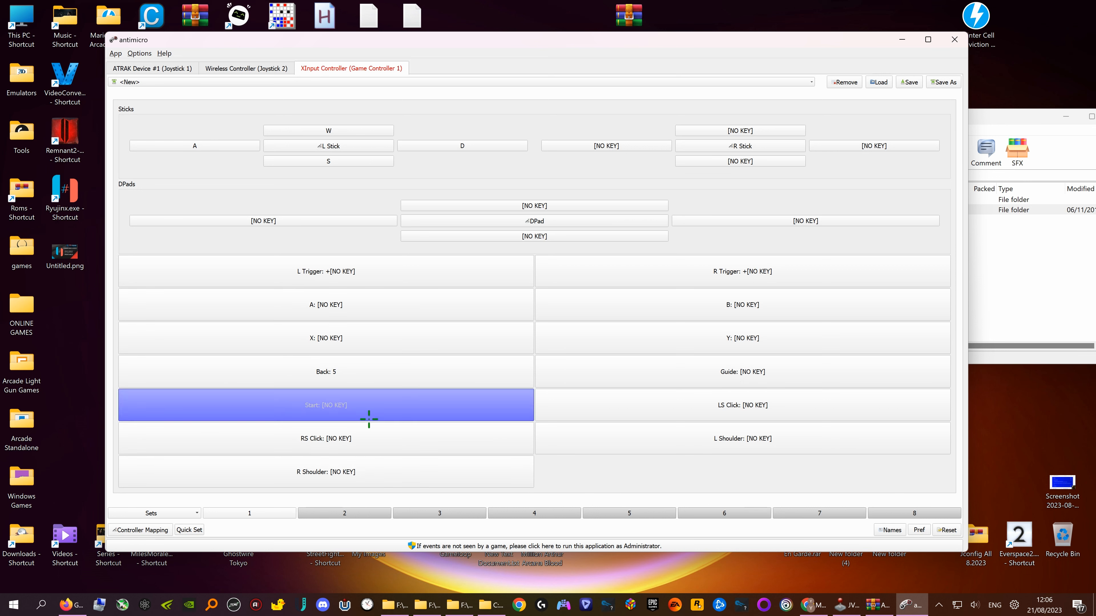
left_click(356, 406)
key("1")
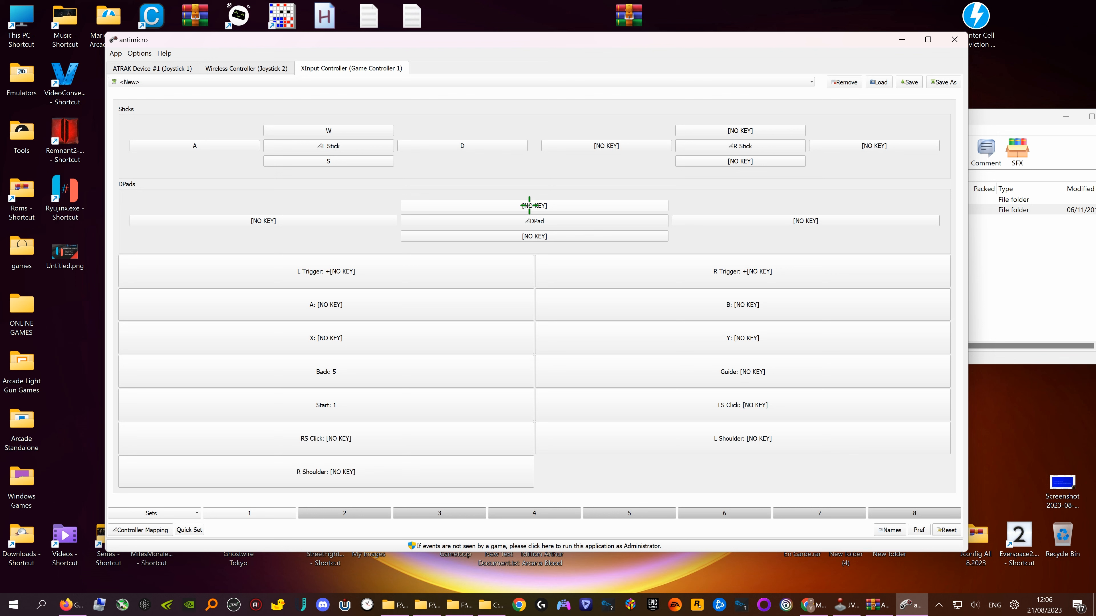
Map the DPad's up direction to T, down to Escape and right to R.
left_click(529, 206)
key("t")
left_click(538, 236)
key("Escape")
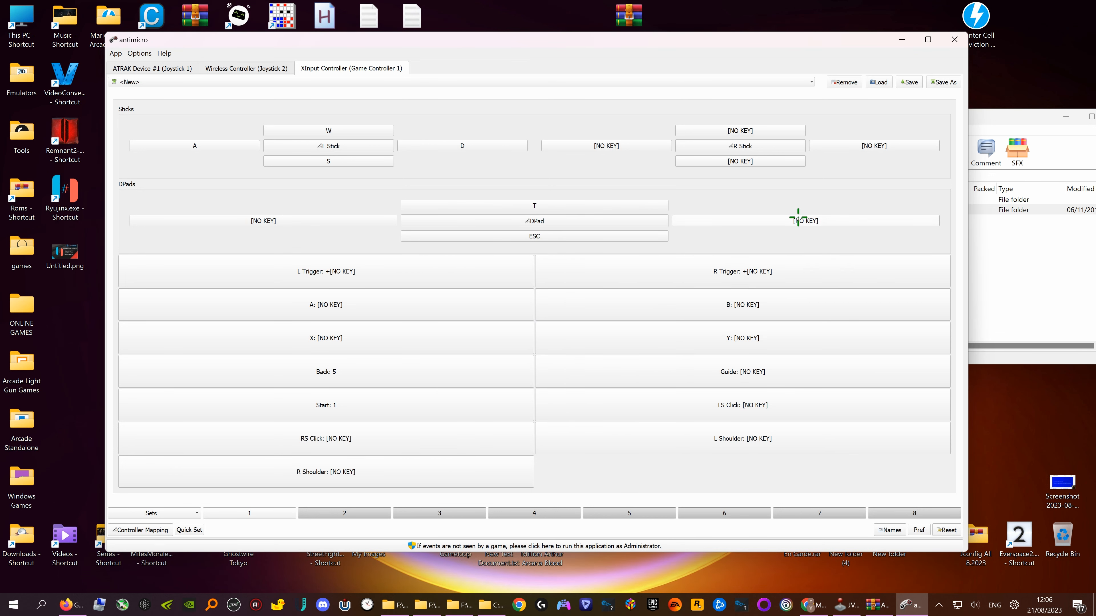
left_click(813, 223)
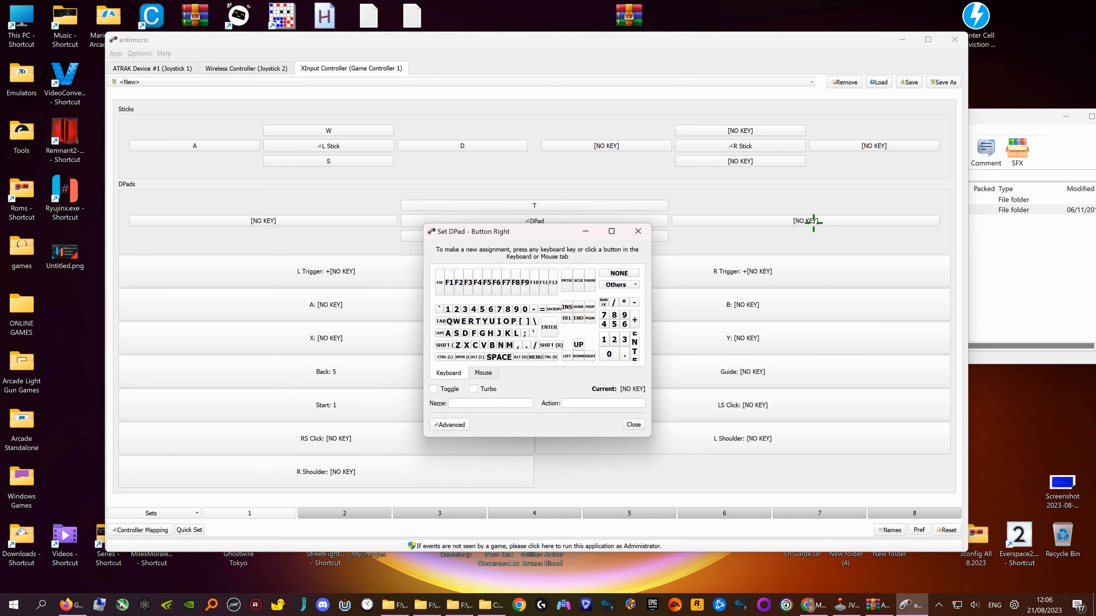
key("r")
Test the mapped controls in a blank Notepad document by entering rtrtsdwasdw, clear the text and close Notepad.
key("super")
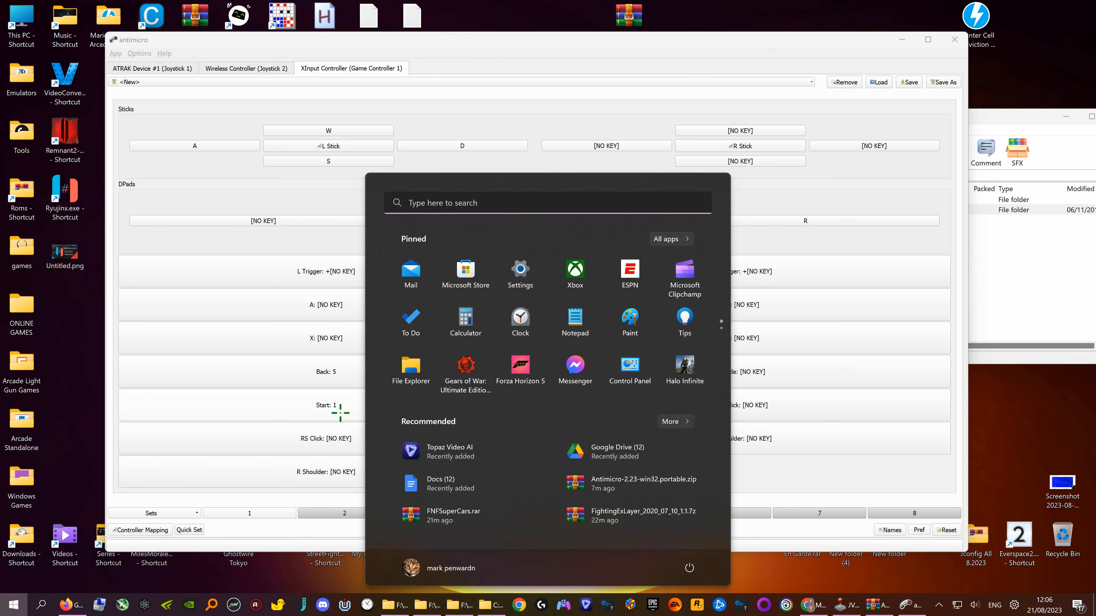
left_click(592, 318)
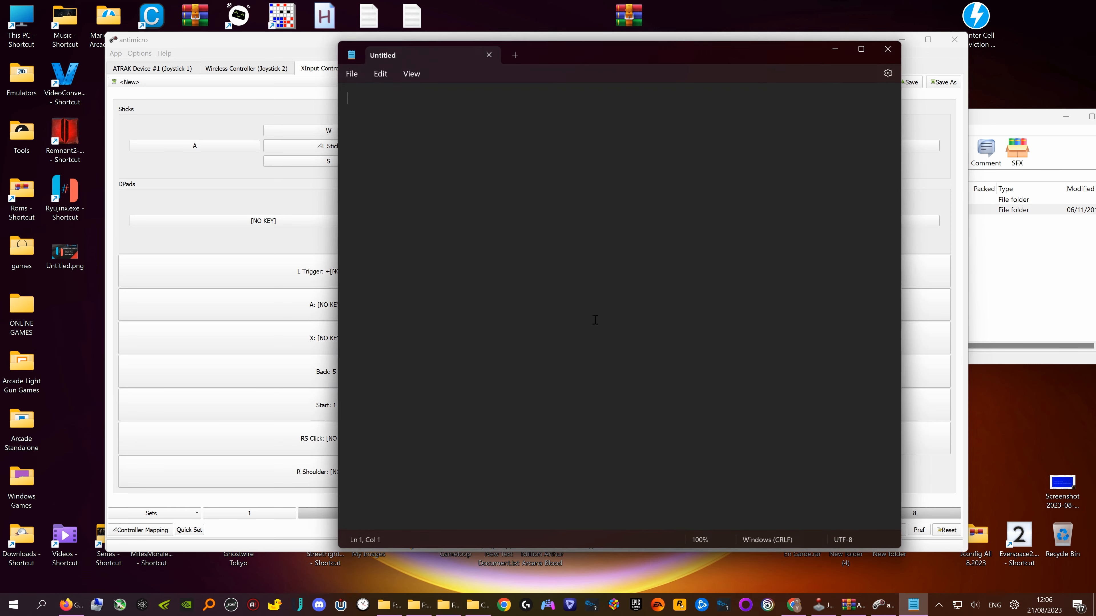
type("rtrt")
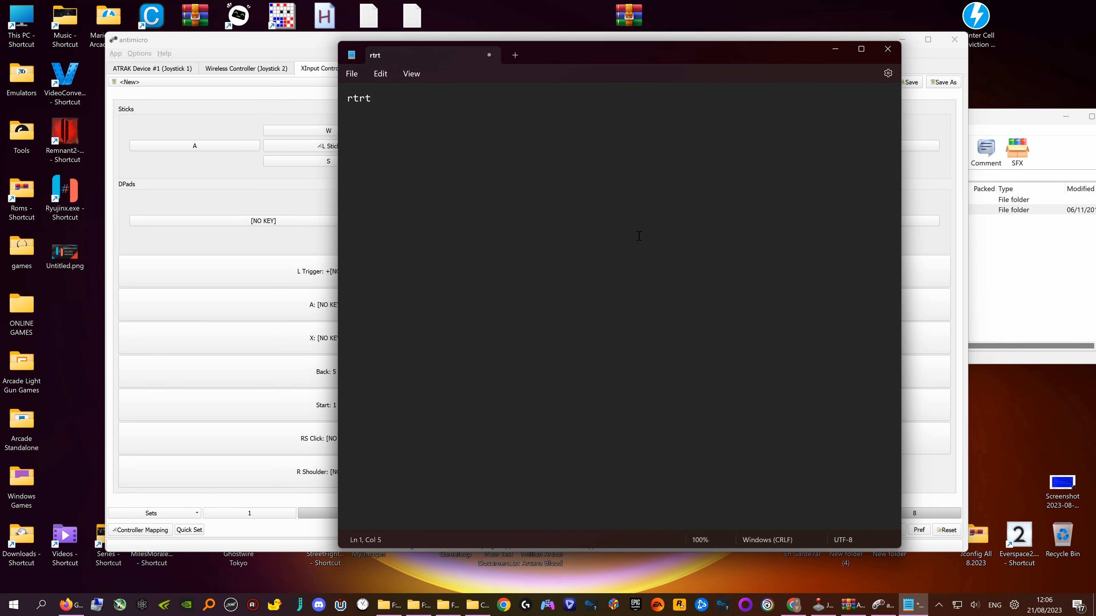
type("sdwasdw")
left_click_drag(463, 92, 344, 95)
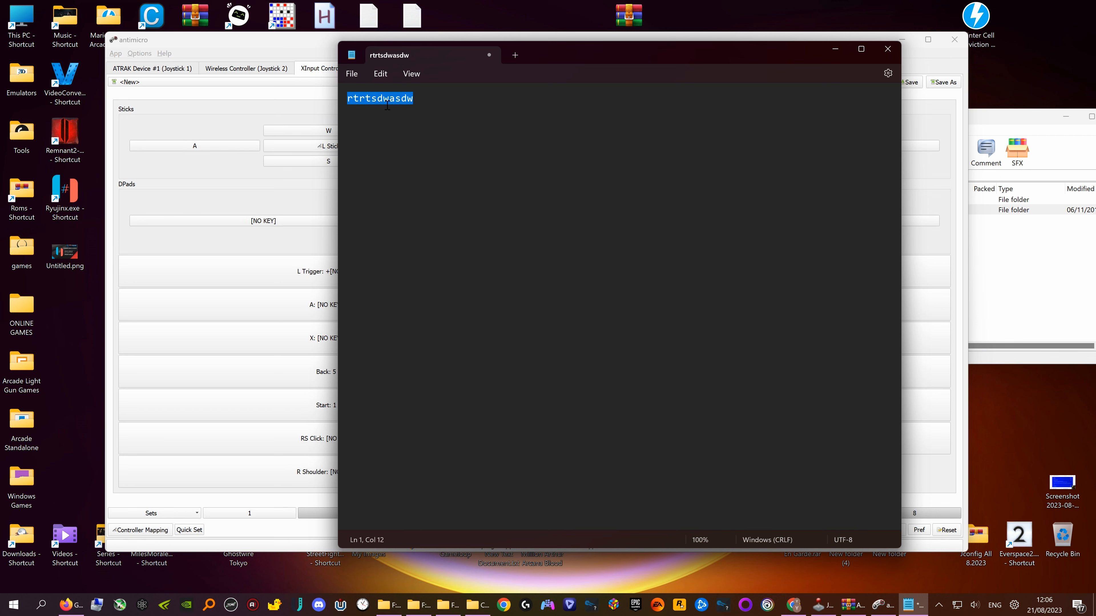
key("BackSpace")
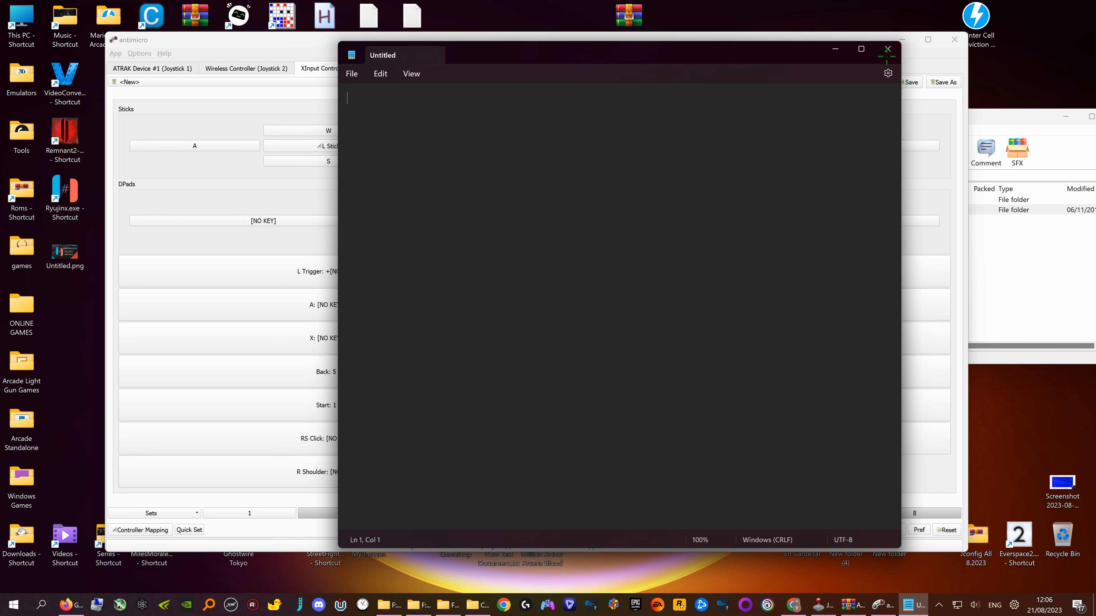
left_click(887, 49)
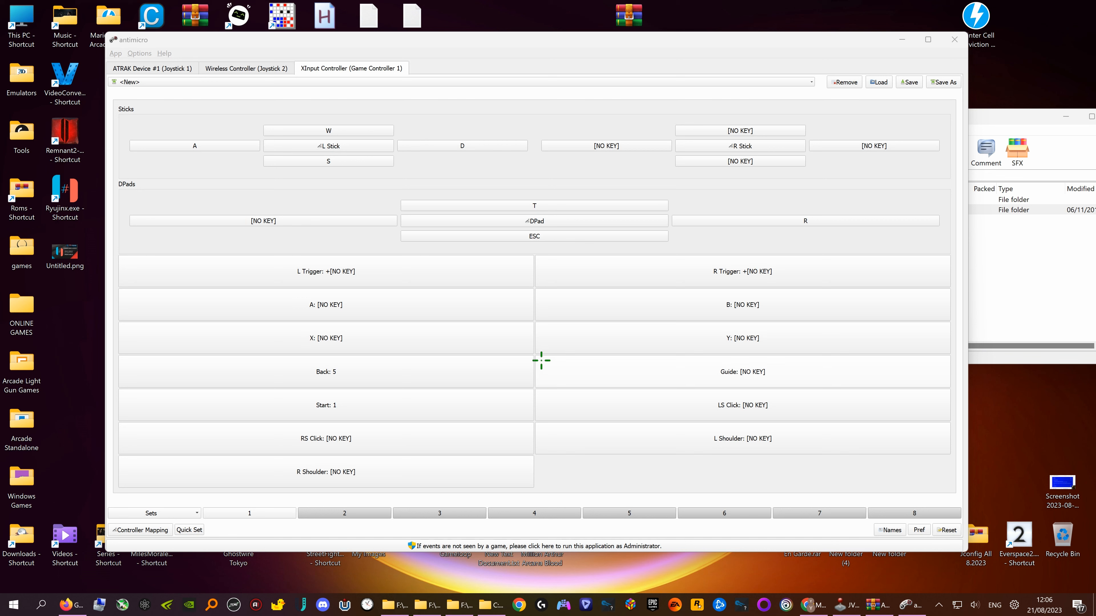
Map the controller's face buttons: A to 1, B to 2, X to 3 and Y to 4.
left_click(367, 309)
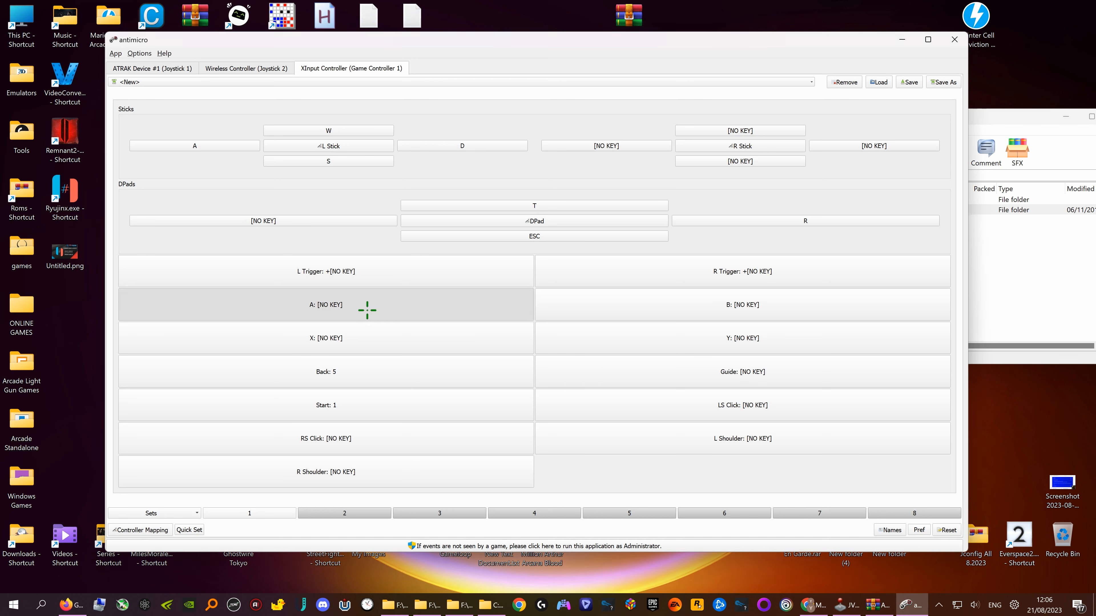
key("1")
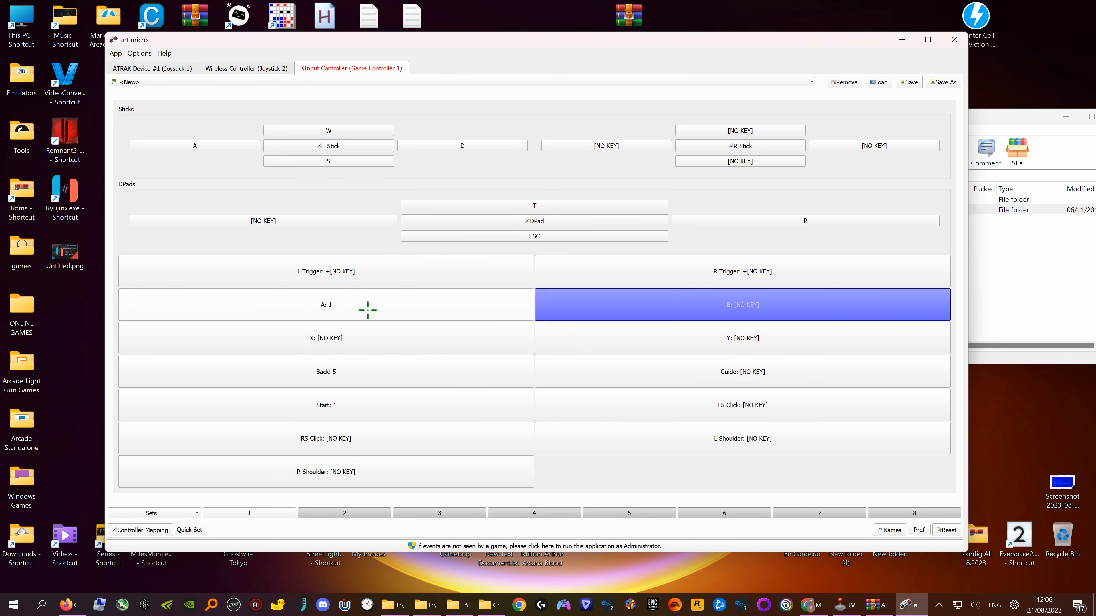
left_click(742, 305)
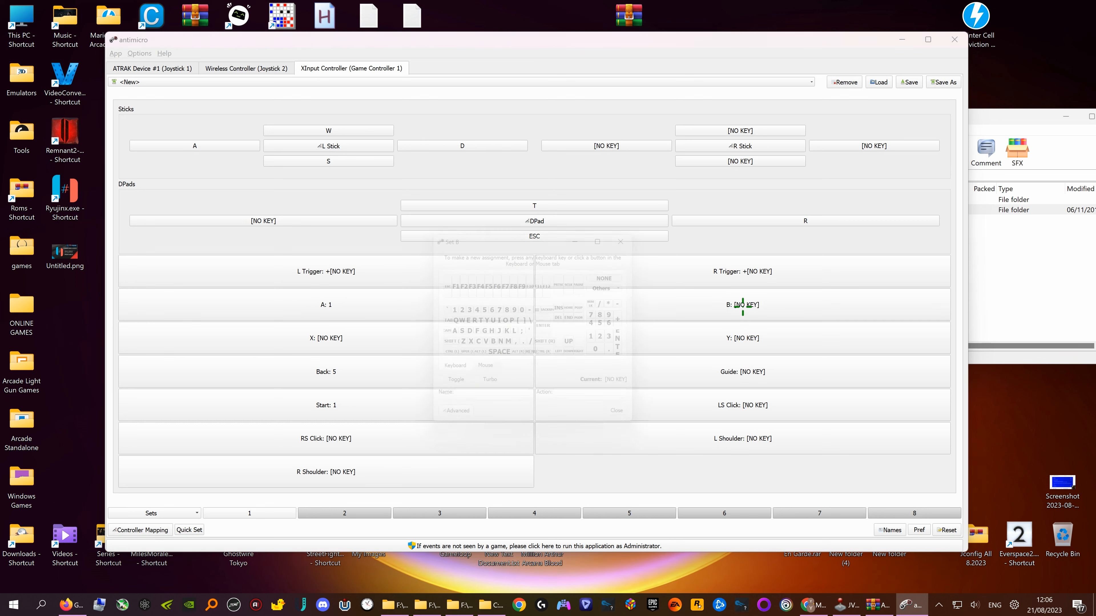
key("2")
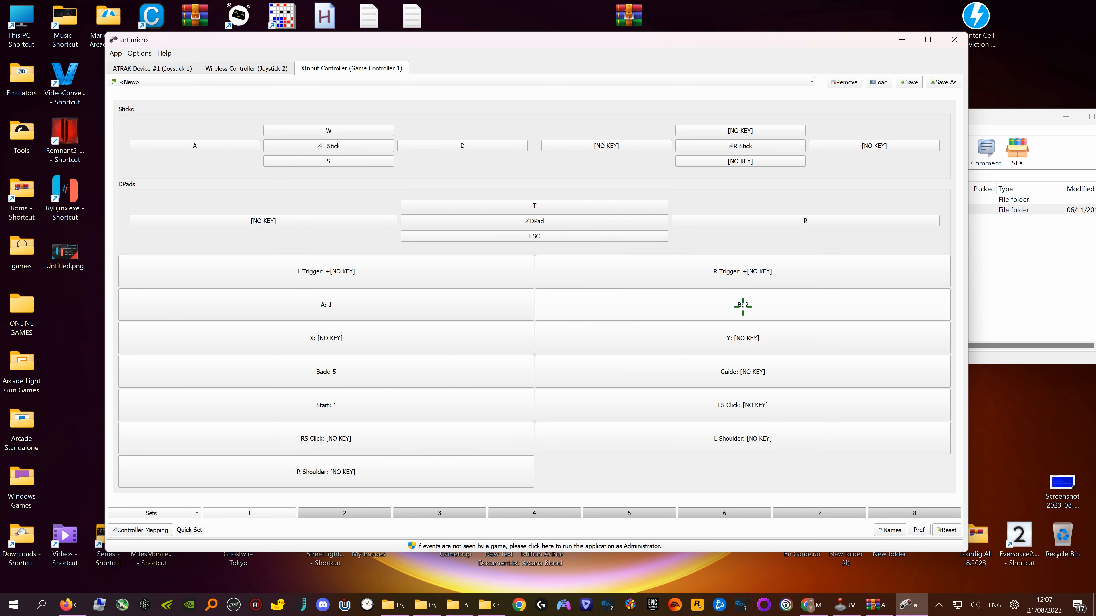
left_click(390, 339)
key("3")
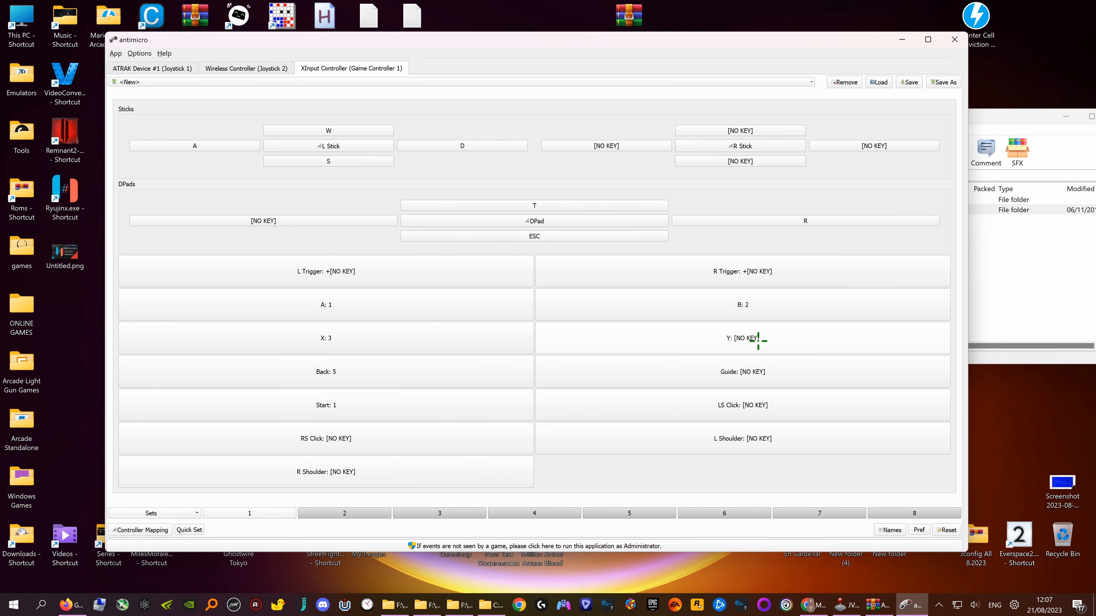
left_click(749, 339)
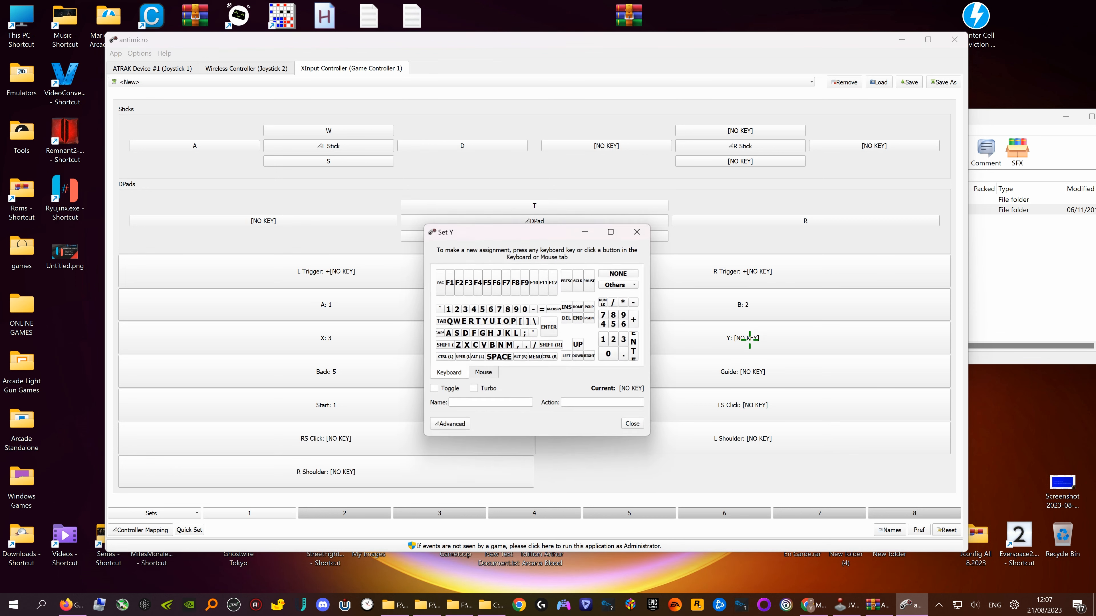
key("4")
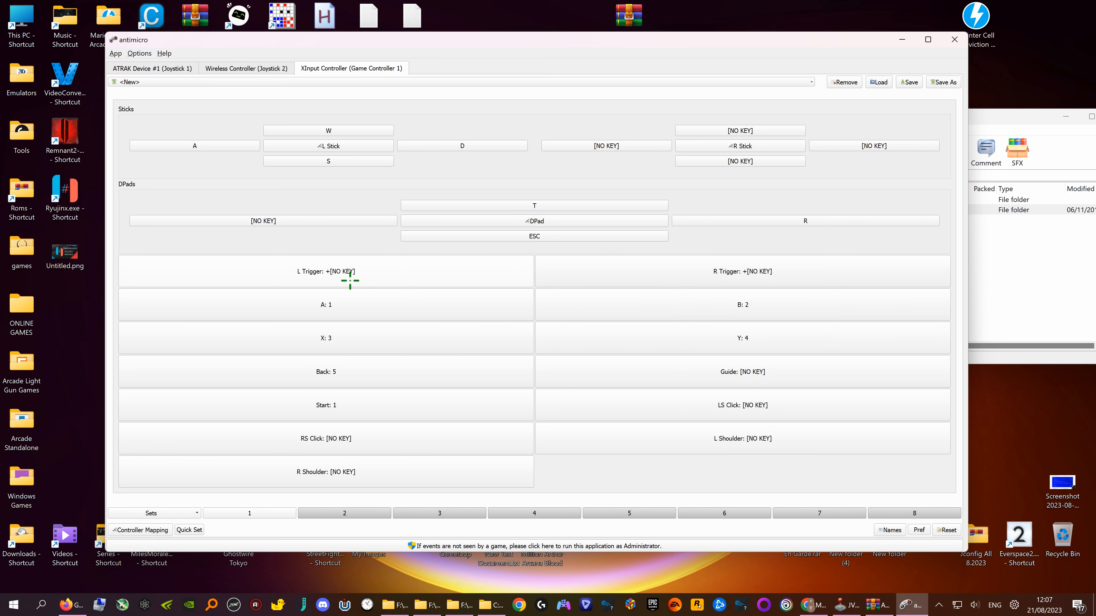
Assign key 5 to the left trigger's positive half throttle and close its settings.
left_click(342, 271)
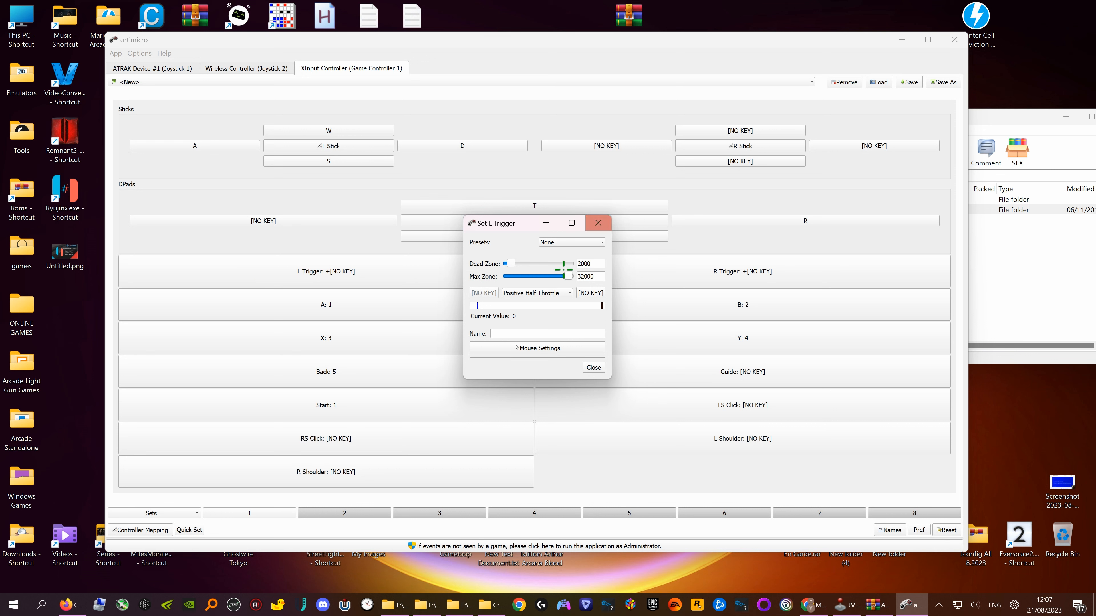
left_click(600, 220)
left_click(348, 272)
left_click(597, 293)
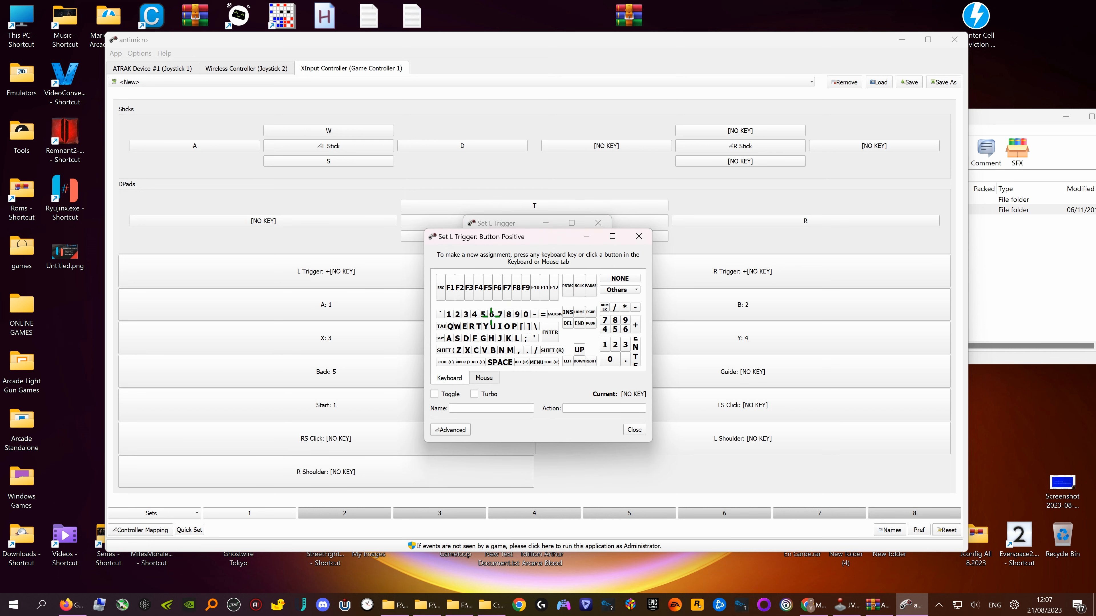
left_click(483, 314)
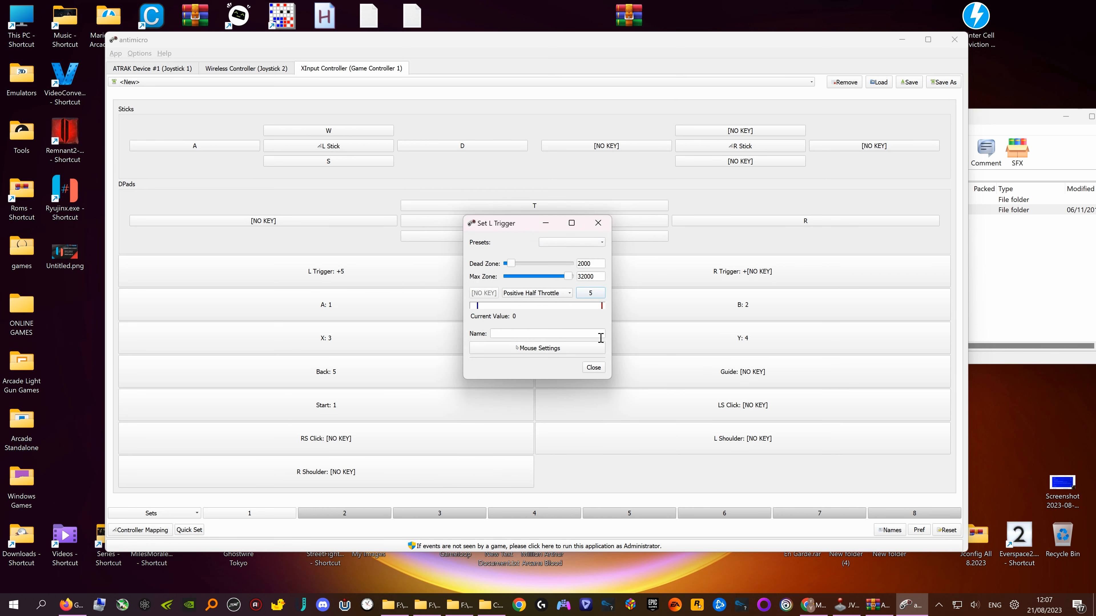
left_click(592, 367)
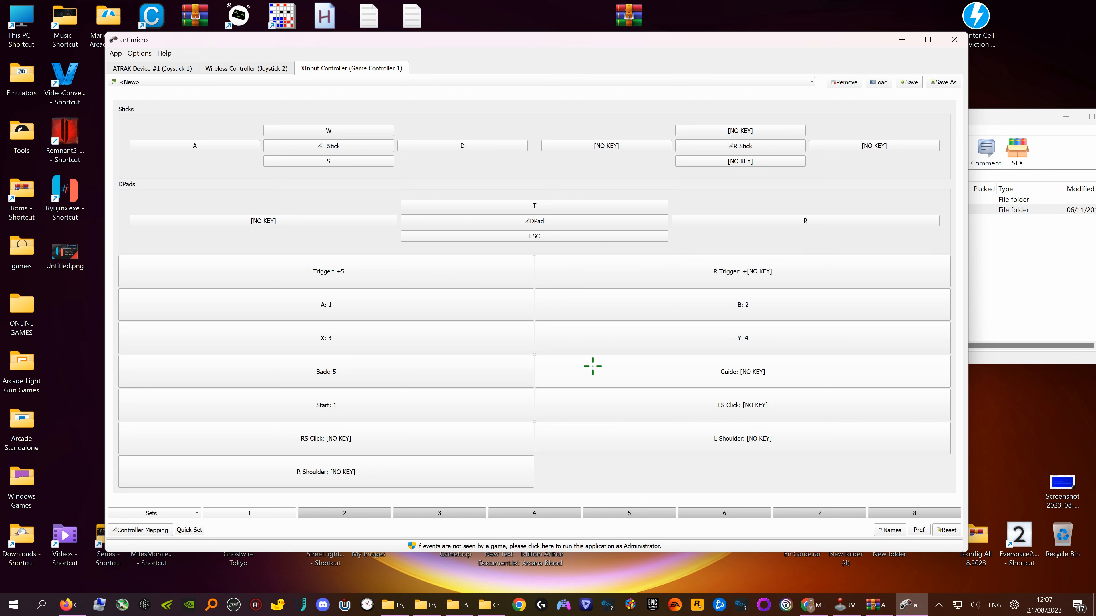
Assign key 6 to the right trigger's positive half throttle and close its settings.
left_click(732, 268)
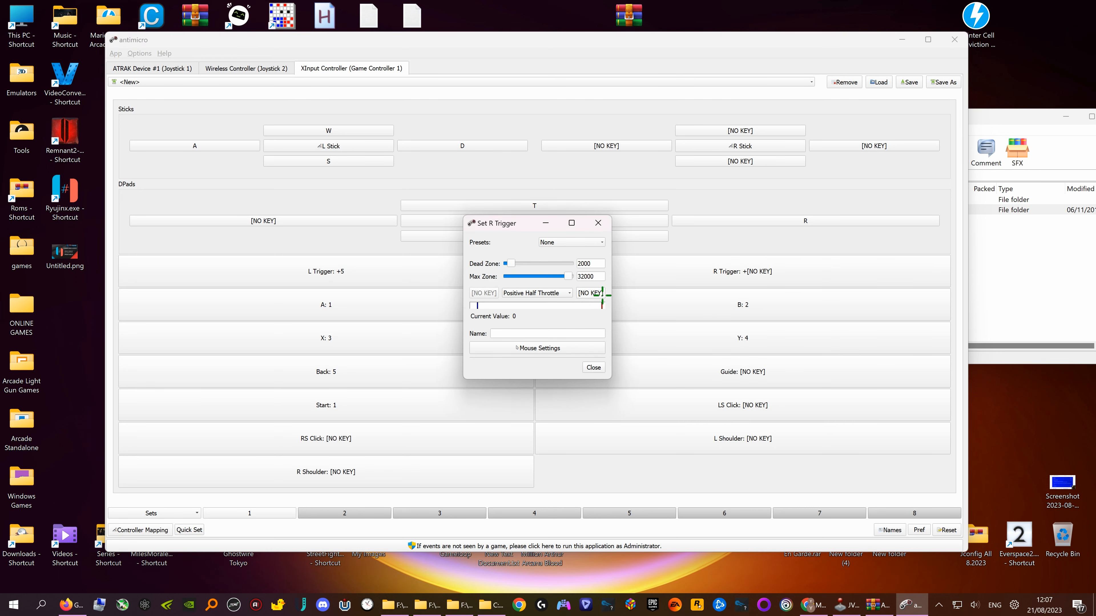
left_click(590, 293)
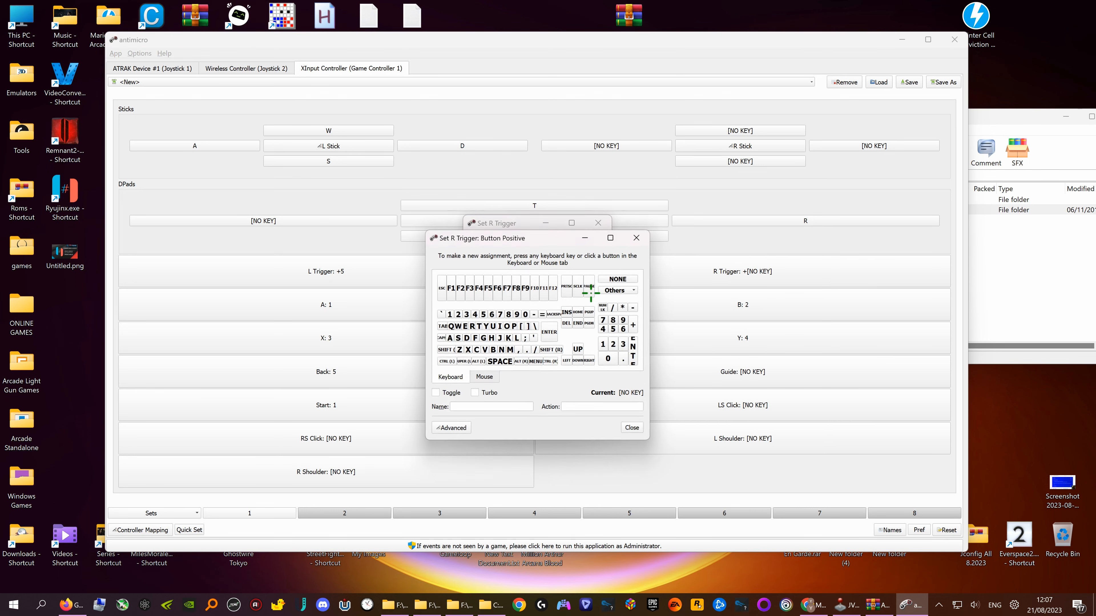
left_click(492, 314)
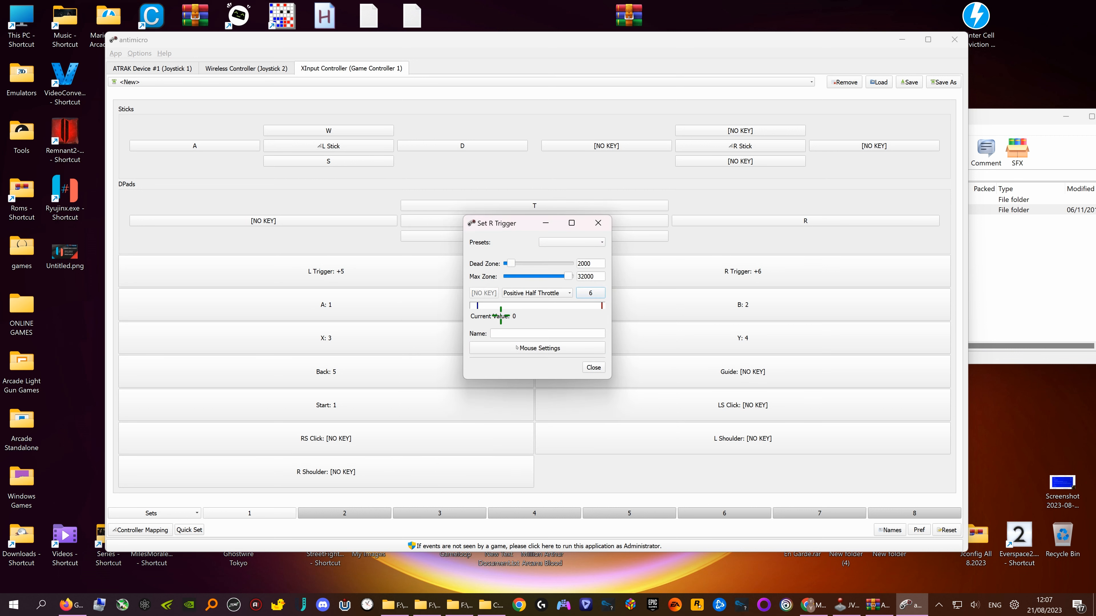
left_click(590, 366)
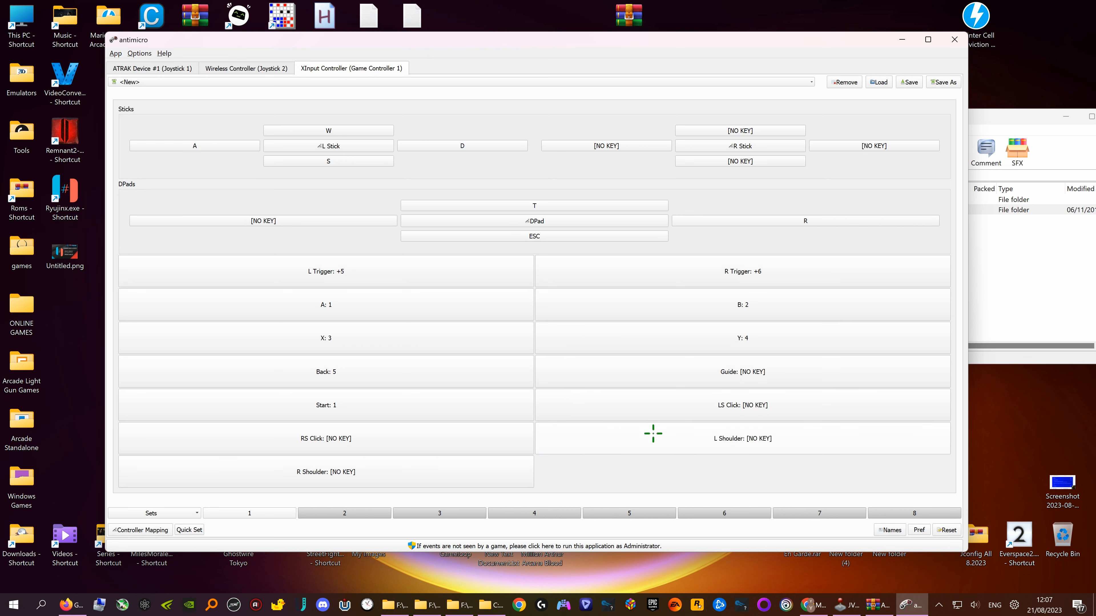
Map the left shoulder to 7, the right shoulder to 8 and the right stick click to 9.
left_click(699, 439)
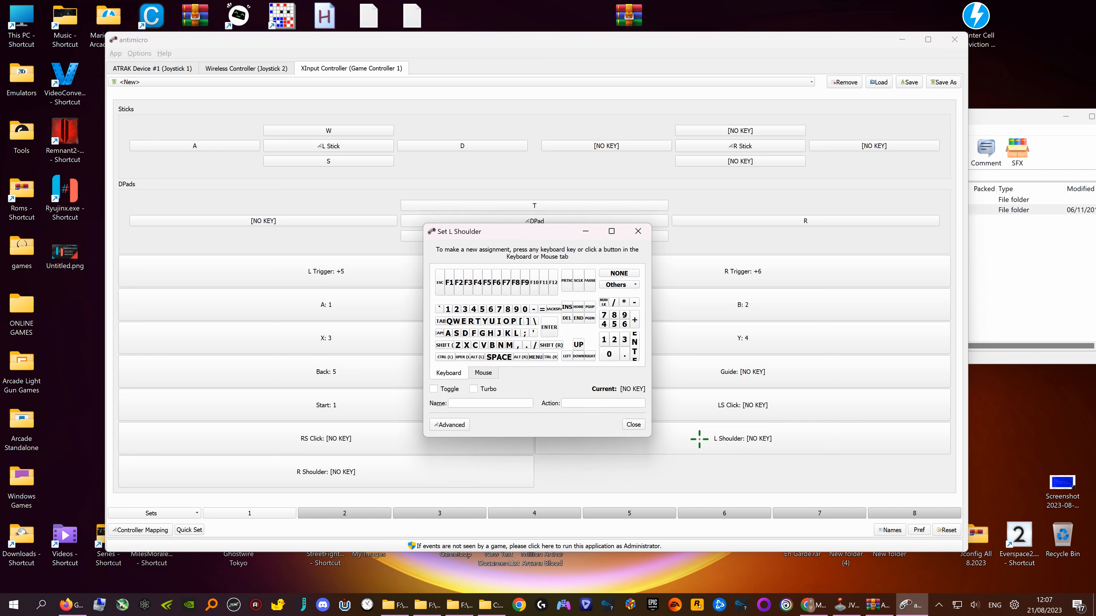
key("7")
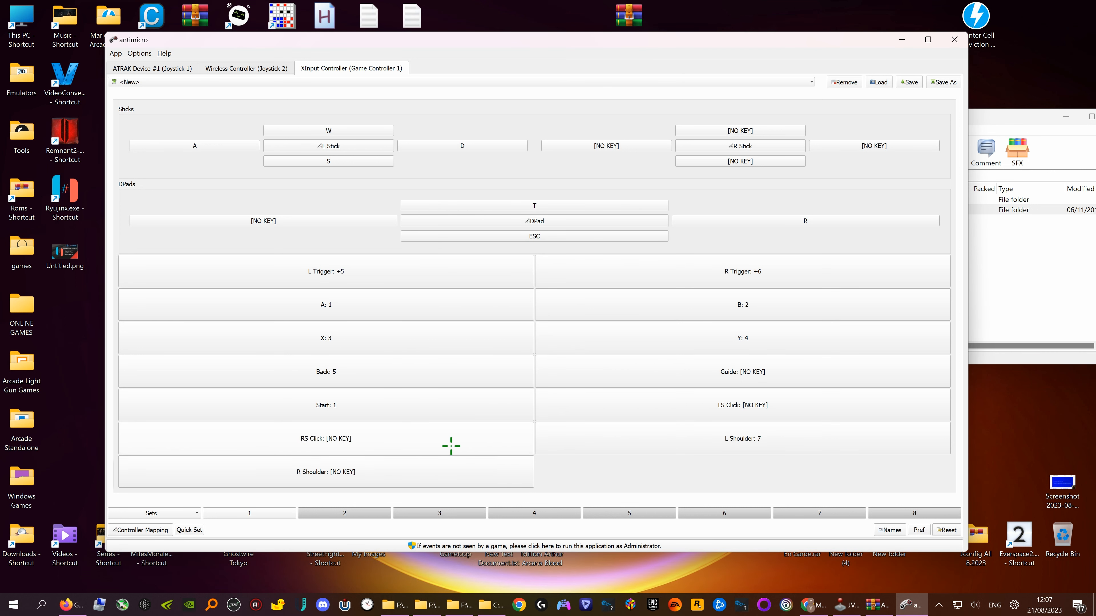
left_click(372, 467)
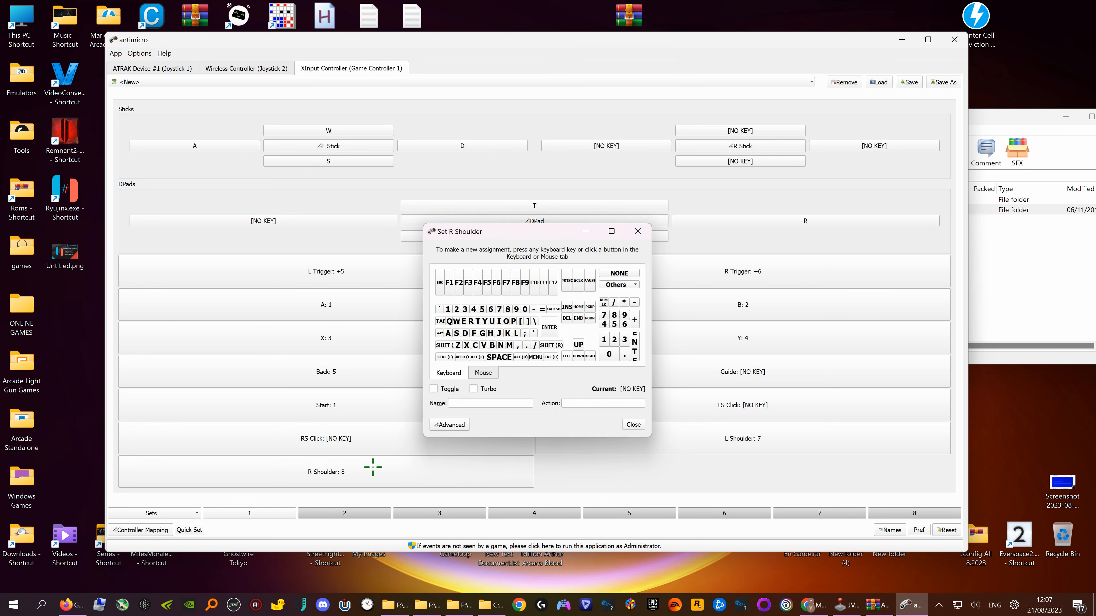
key("8")
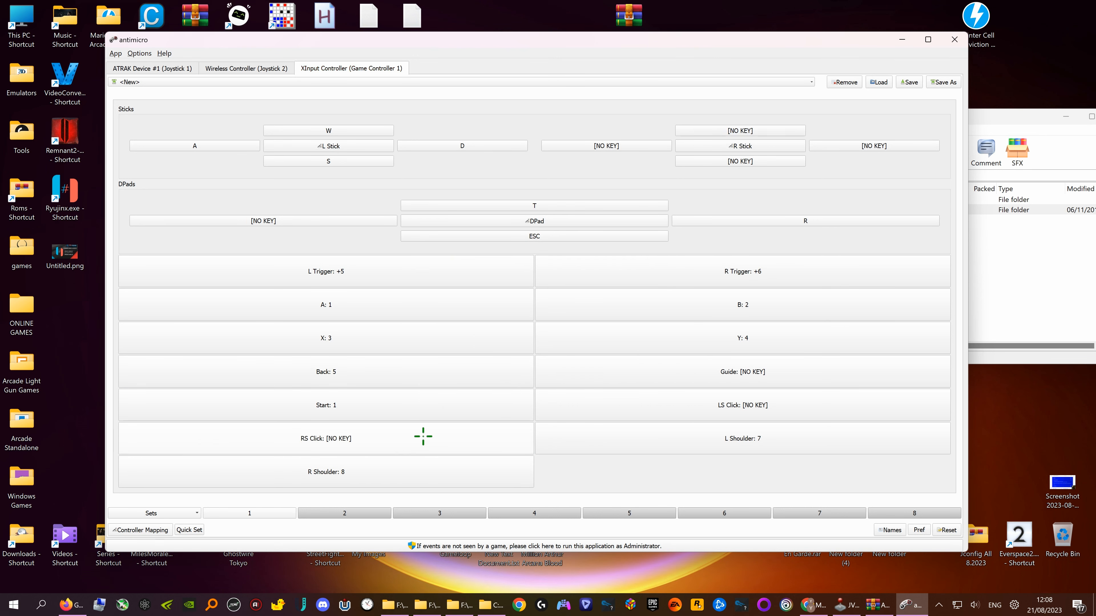
left_click(409, 439)
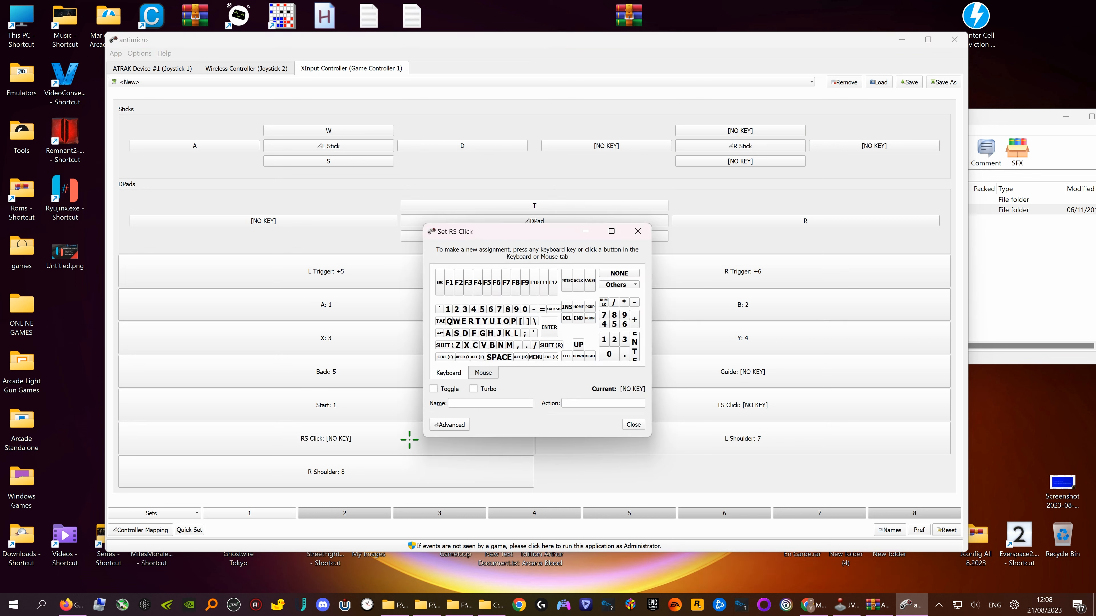
key("9")
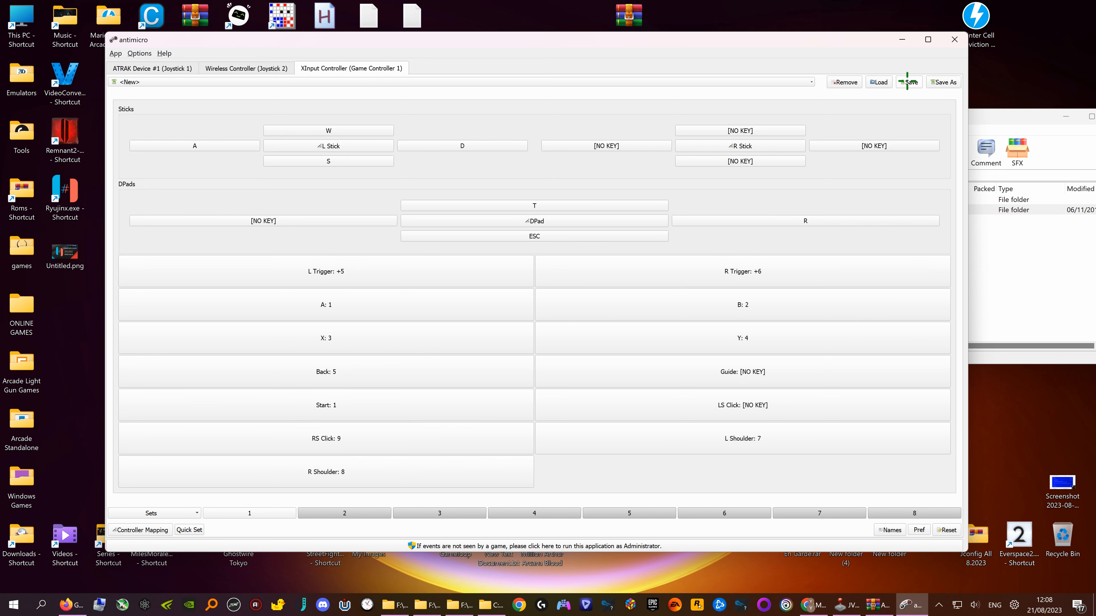
Save the controller mapping in the profiles folder as "street fighter v arcade".
left_click(942, 83)
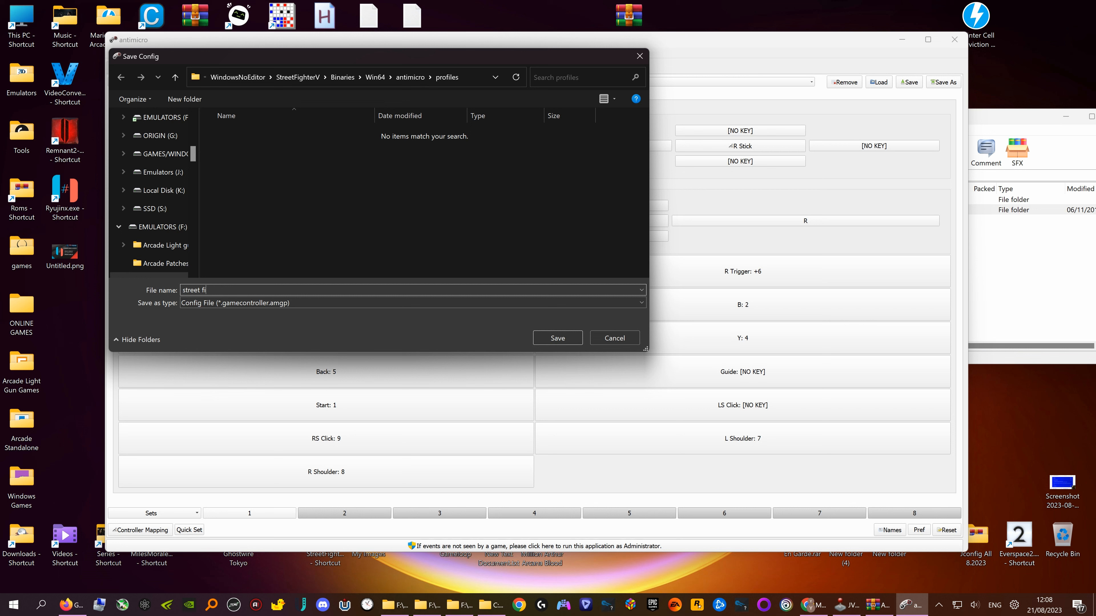
type("ghter v arcade")
left_click(558, 338)
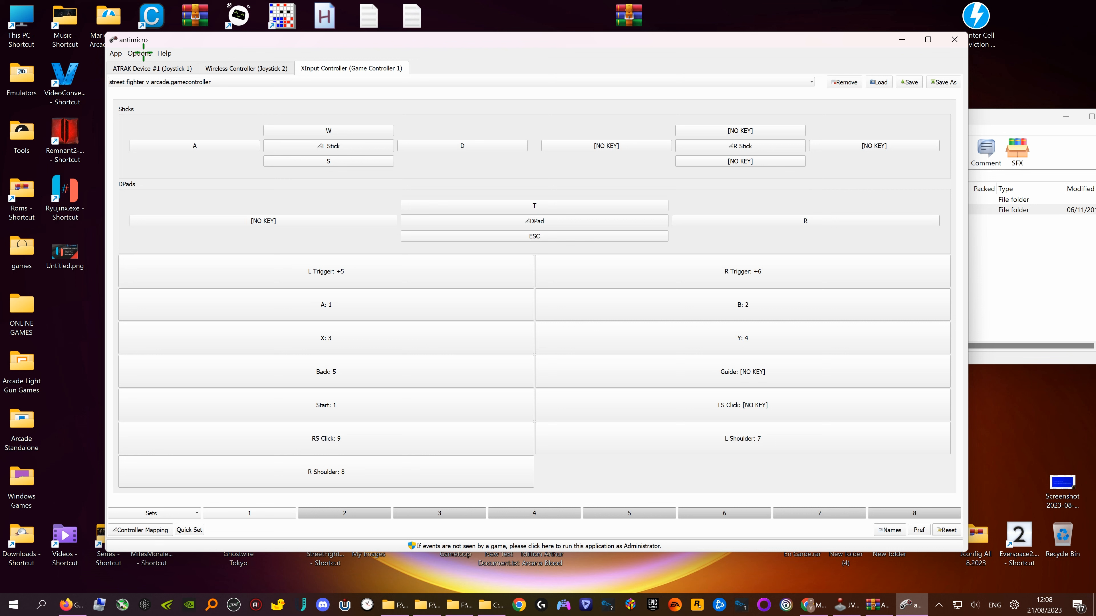
Open the antimicro settings for editing.
left_click(143, 53)
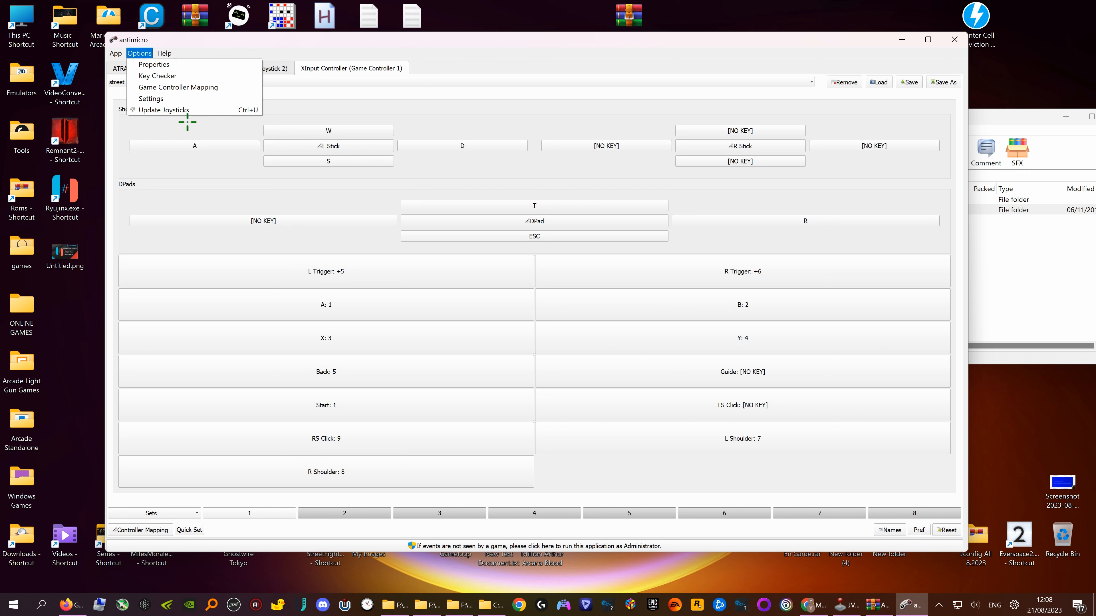
left_click(181, 100)
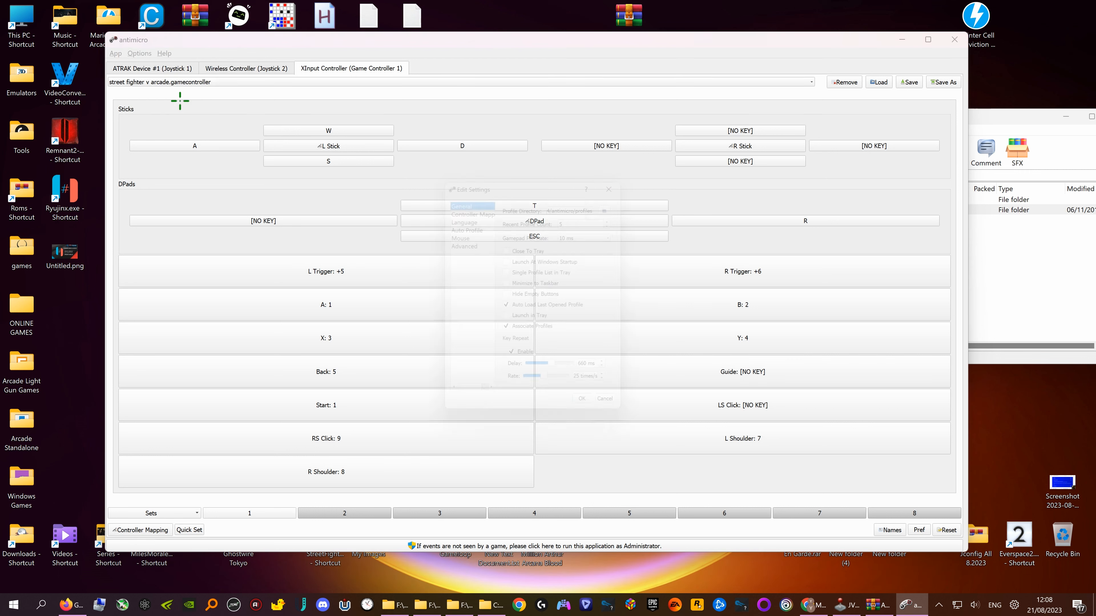